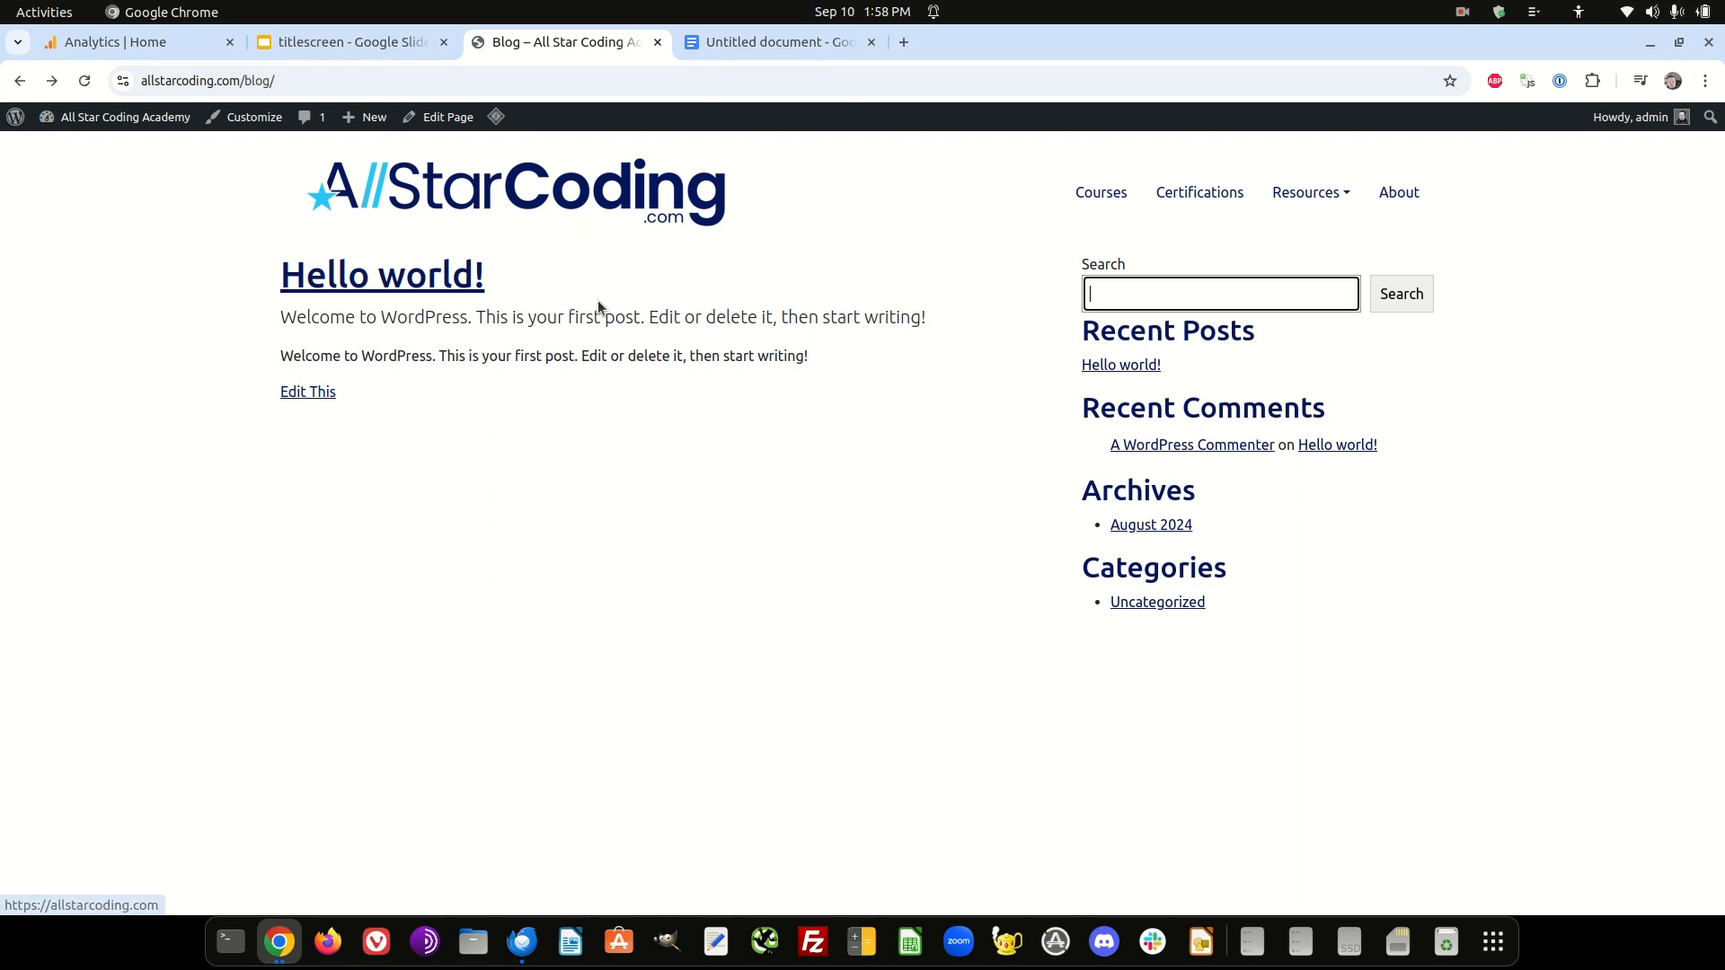
- Switch to Google Analytics and open the All Star Coding web stream from the property's admin data streams
{"action": "left_click", "coordinate": [157, 41]}
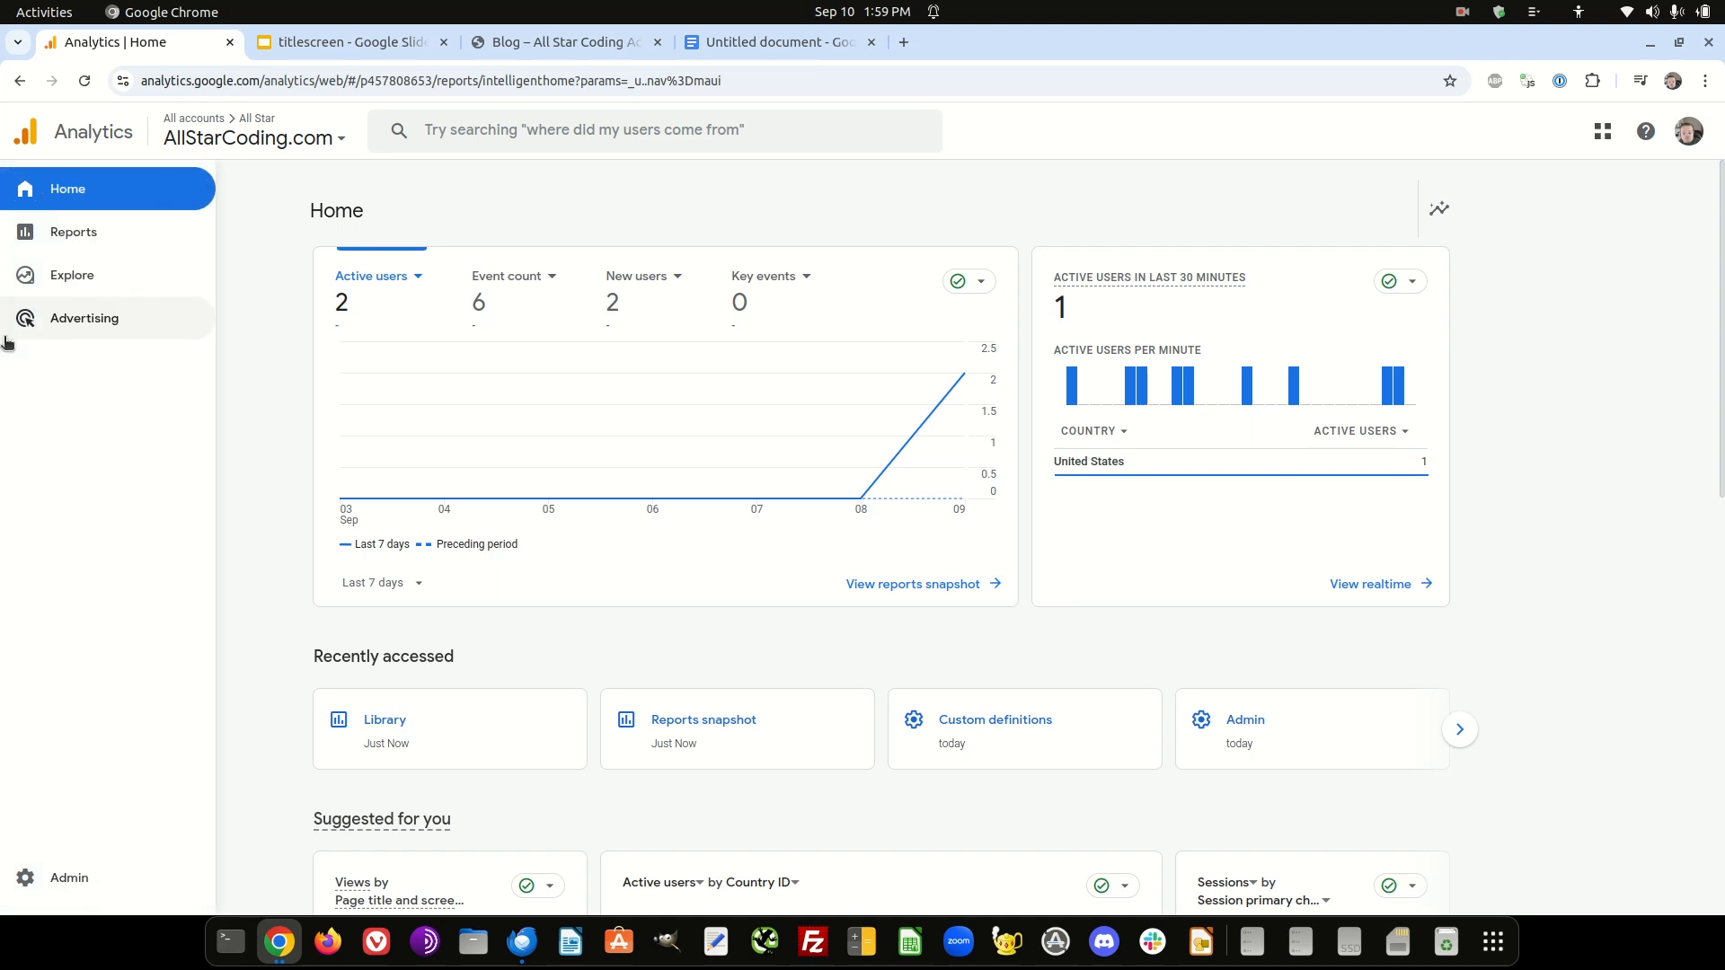
{"action": "mouse_move", "coordinate": [14, 596]}
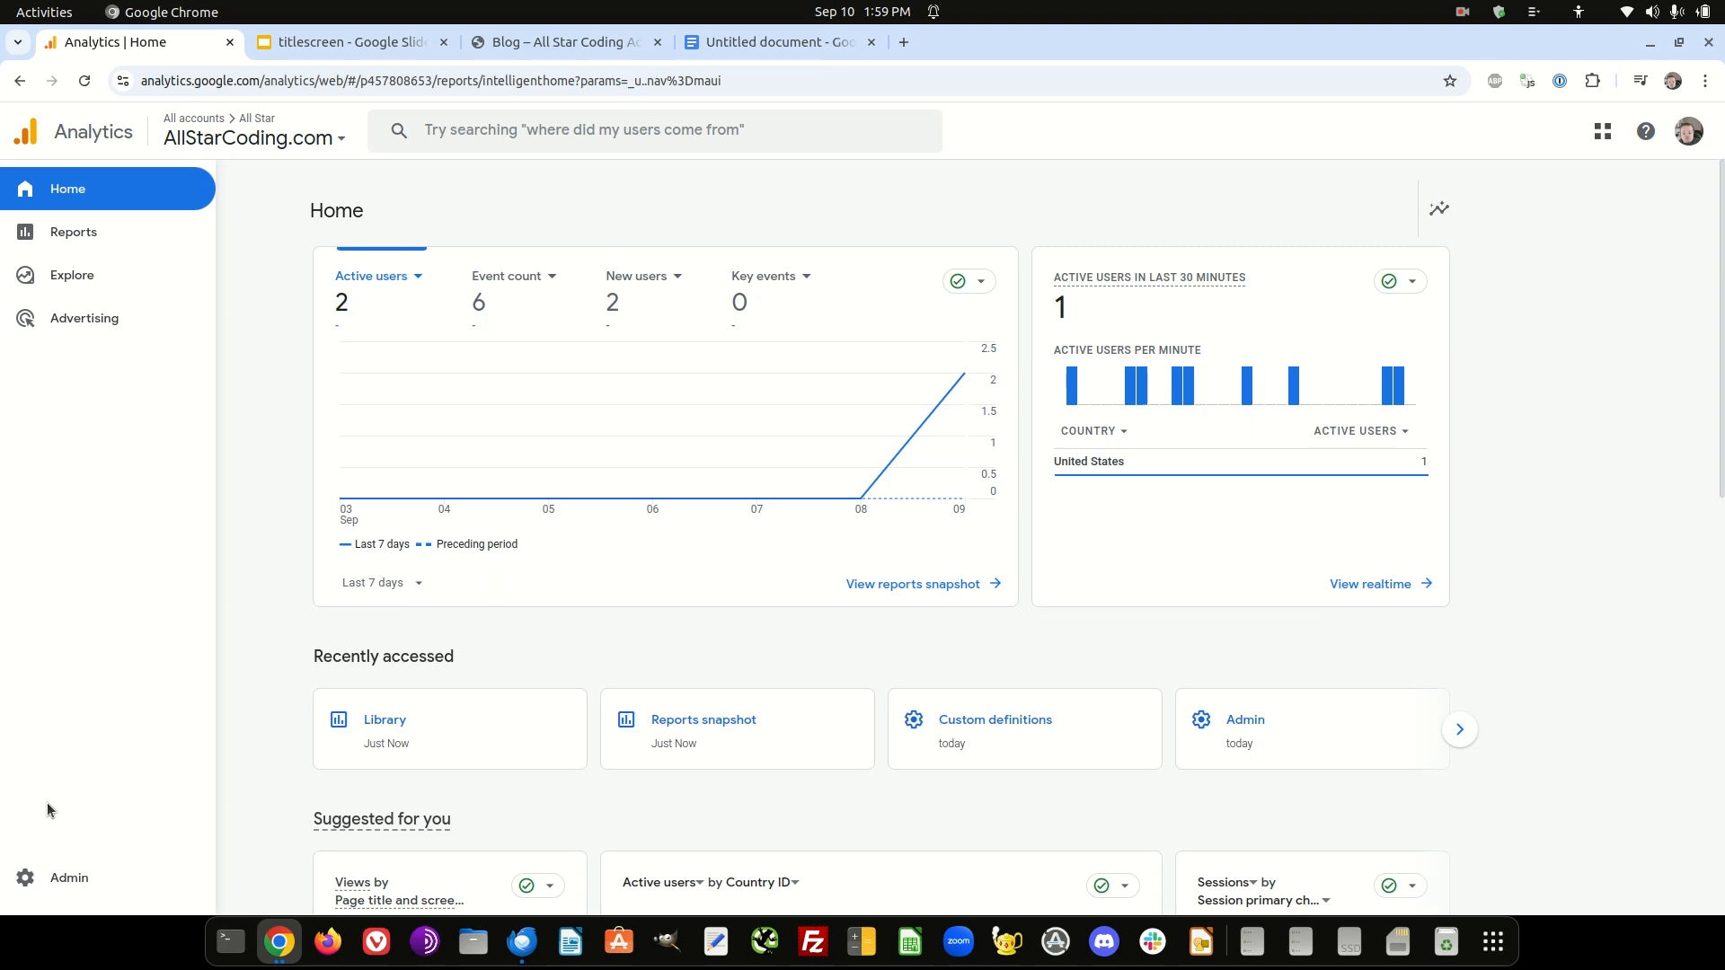
{"action": "left_click", "coordinate": [74, 884]}
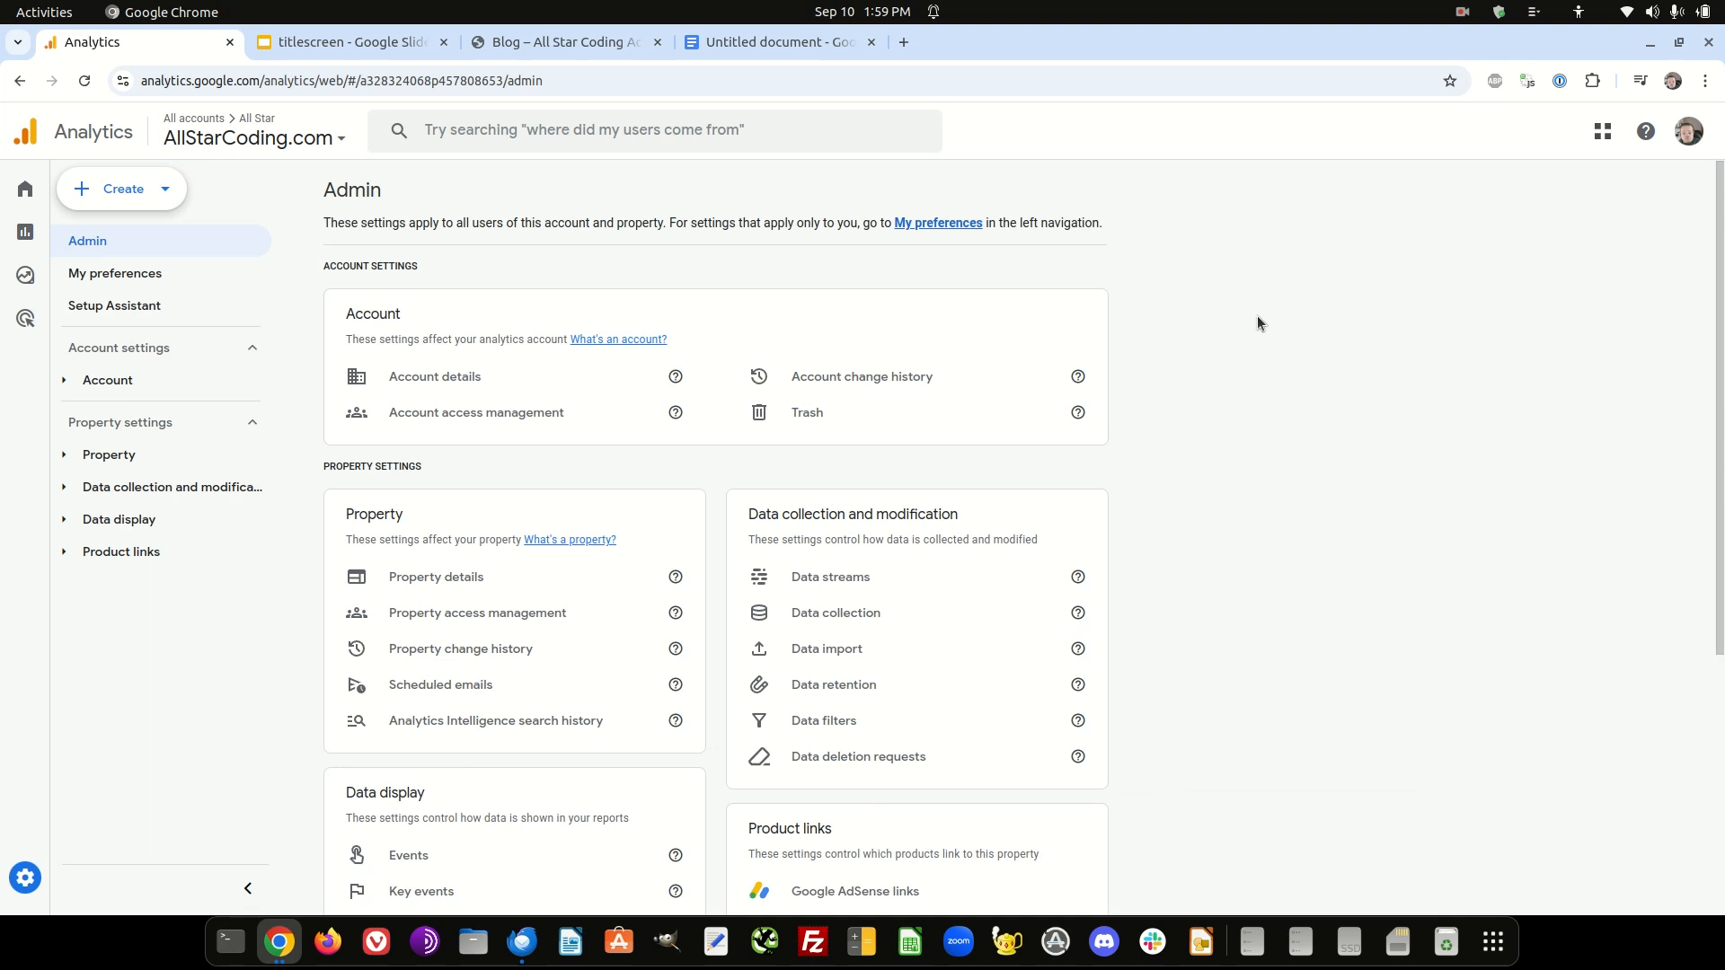
{"action": "scroll", "coordinate": [1258, 317], "scroll_direction": "down", "scroll_amount": 2}
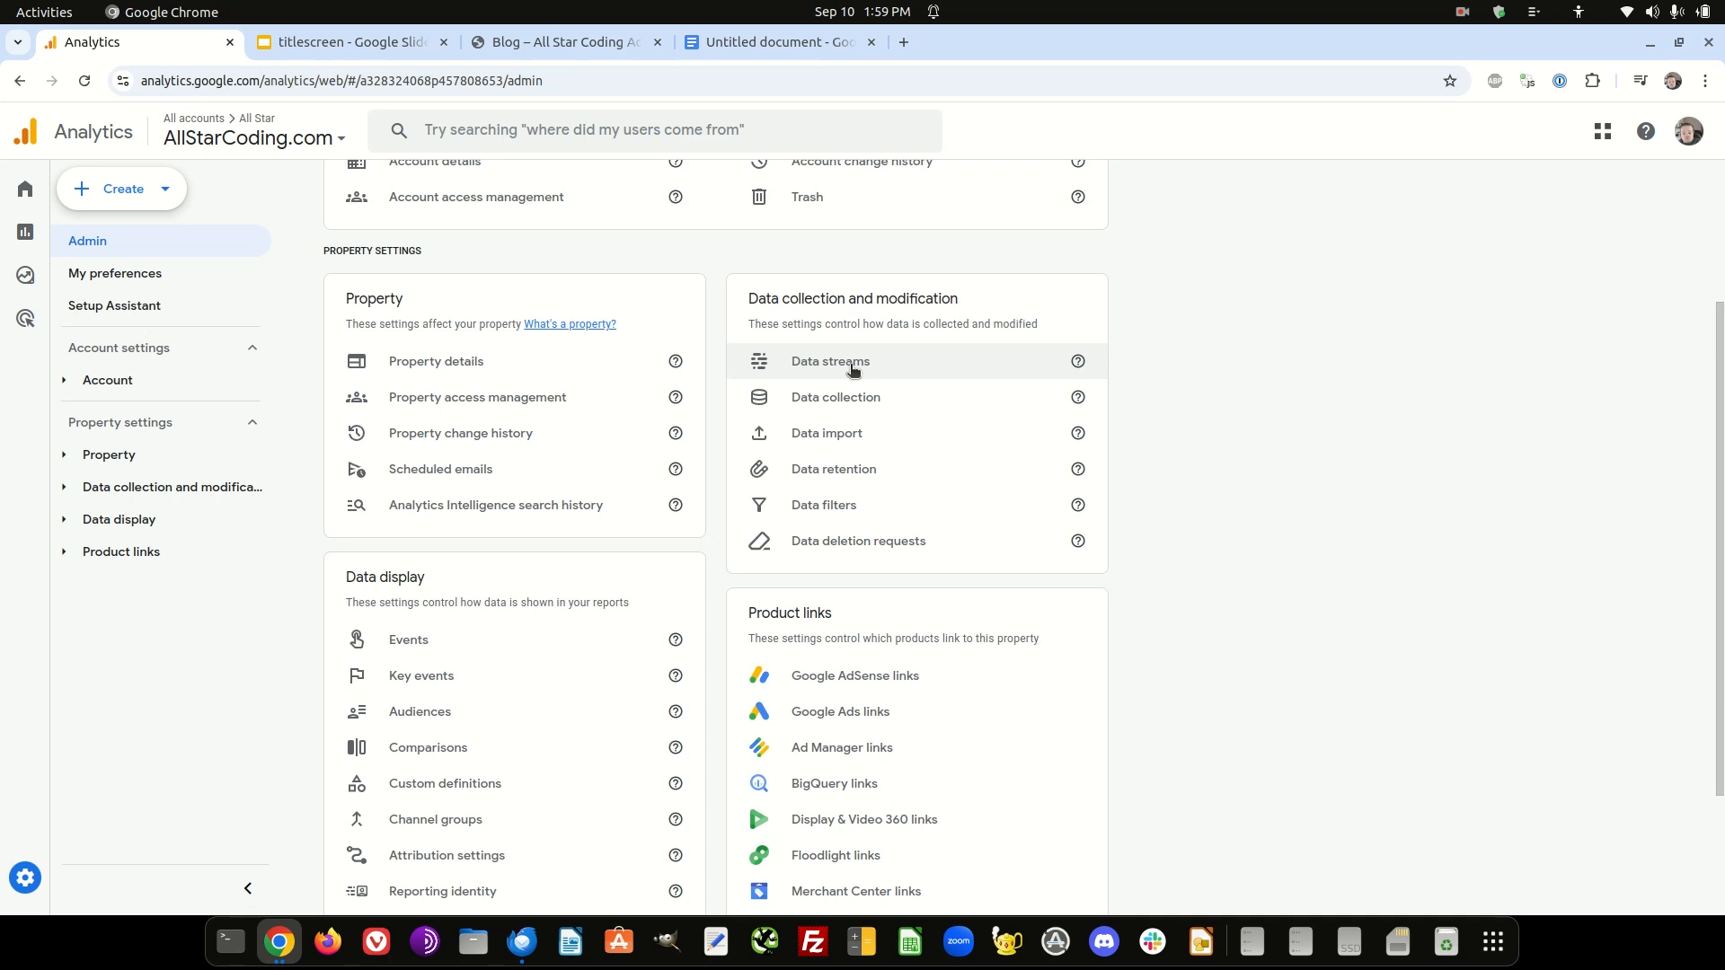
{"action": "left_click", "coordinate": [852, 363]}
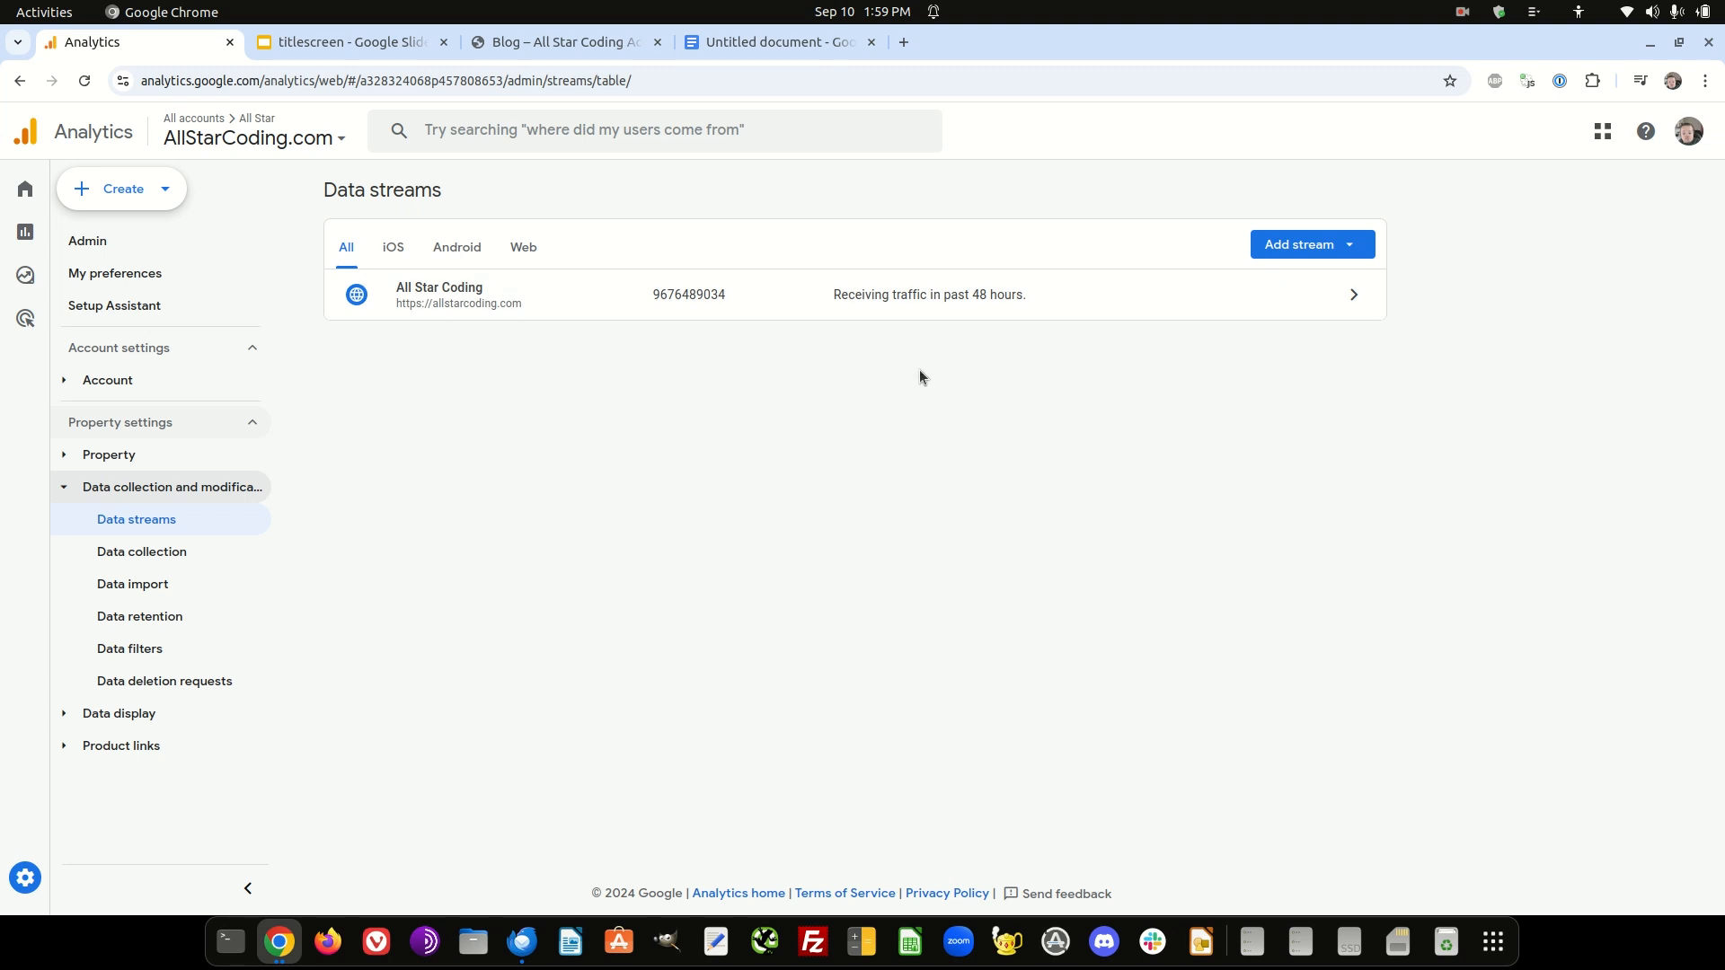
{"action": "left_click", "coordinate": [591, 299]}
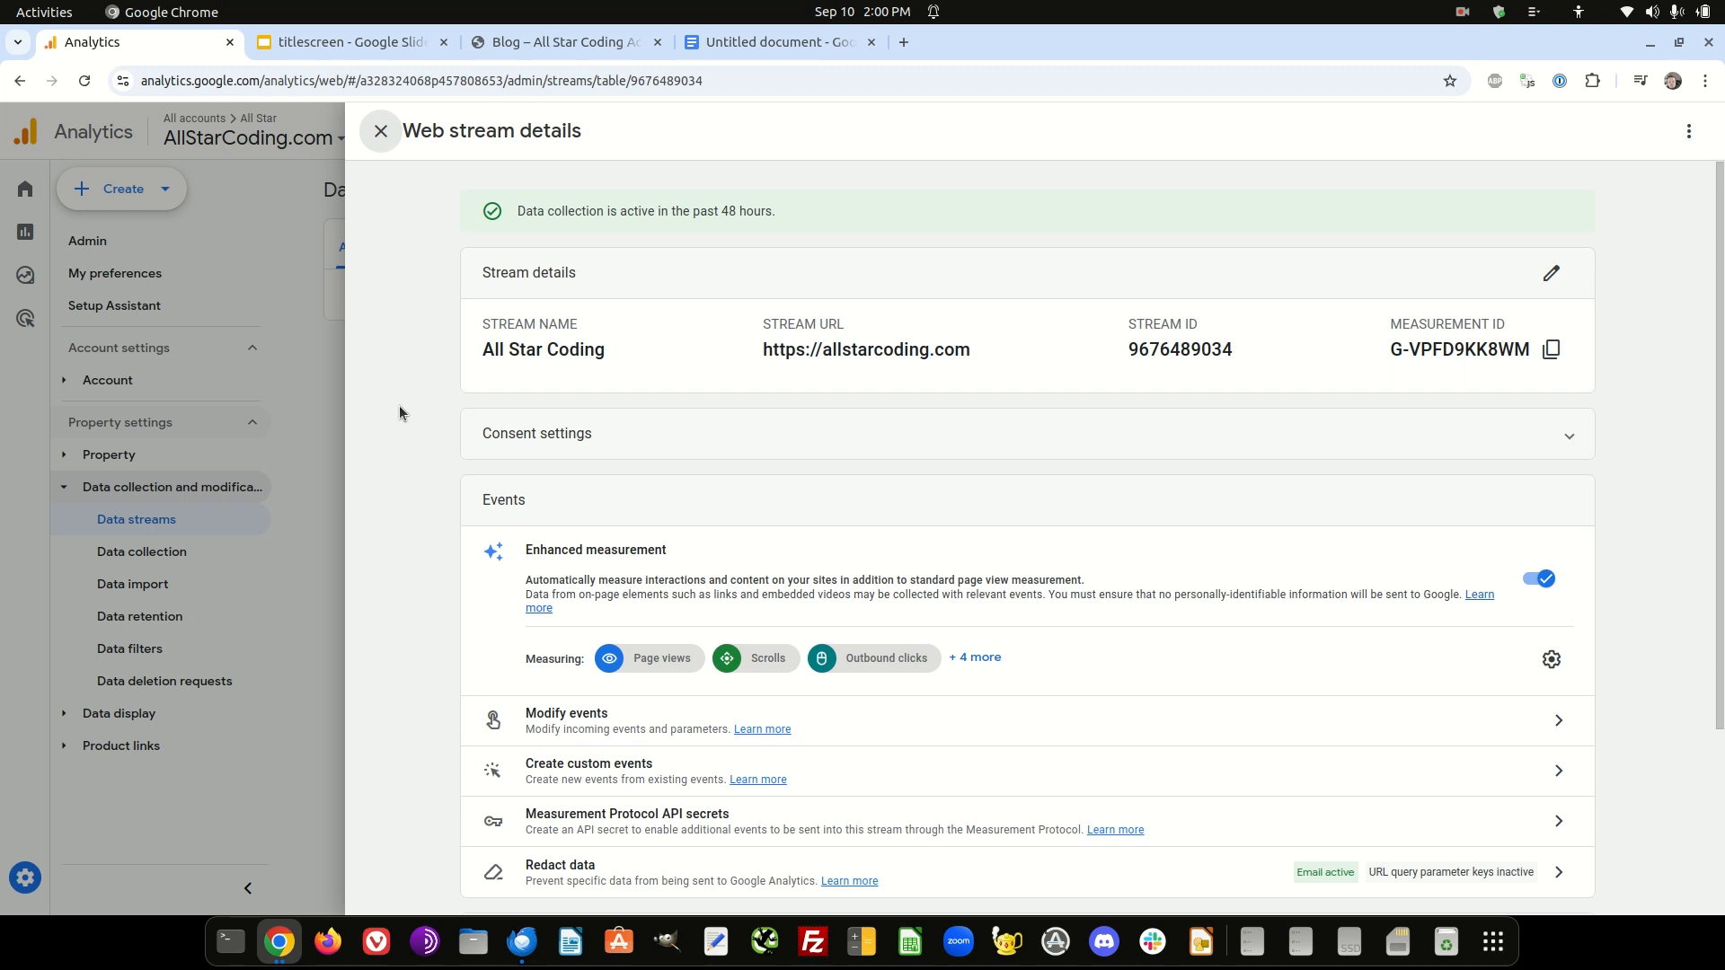
- Open the stream's enhanced measurement configuration and expand the advanced settings for Site search
{"action": "scroll", "coordinate": [401, 413], "scroll_direction": "down", "scroll_amount": 3}
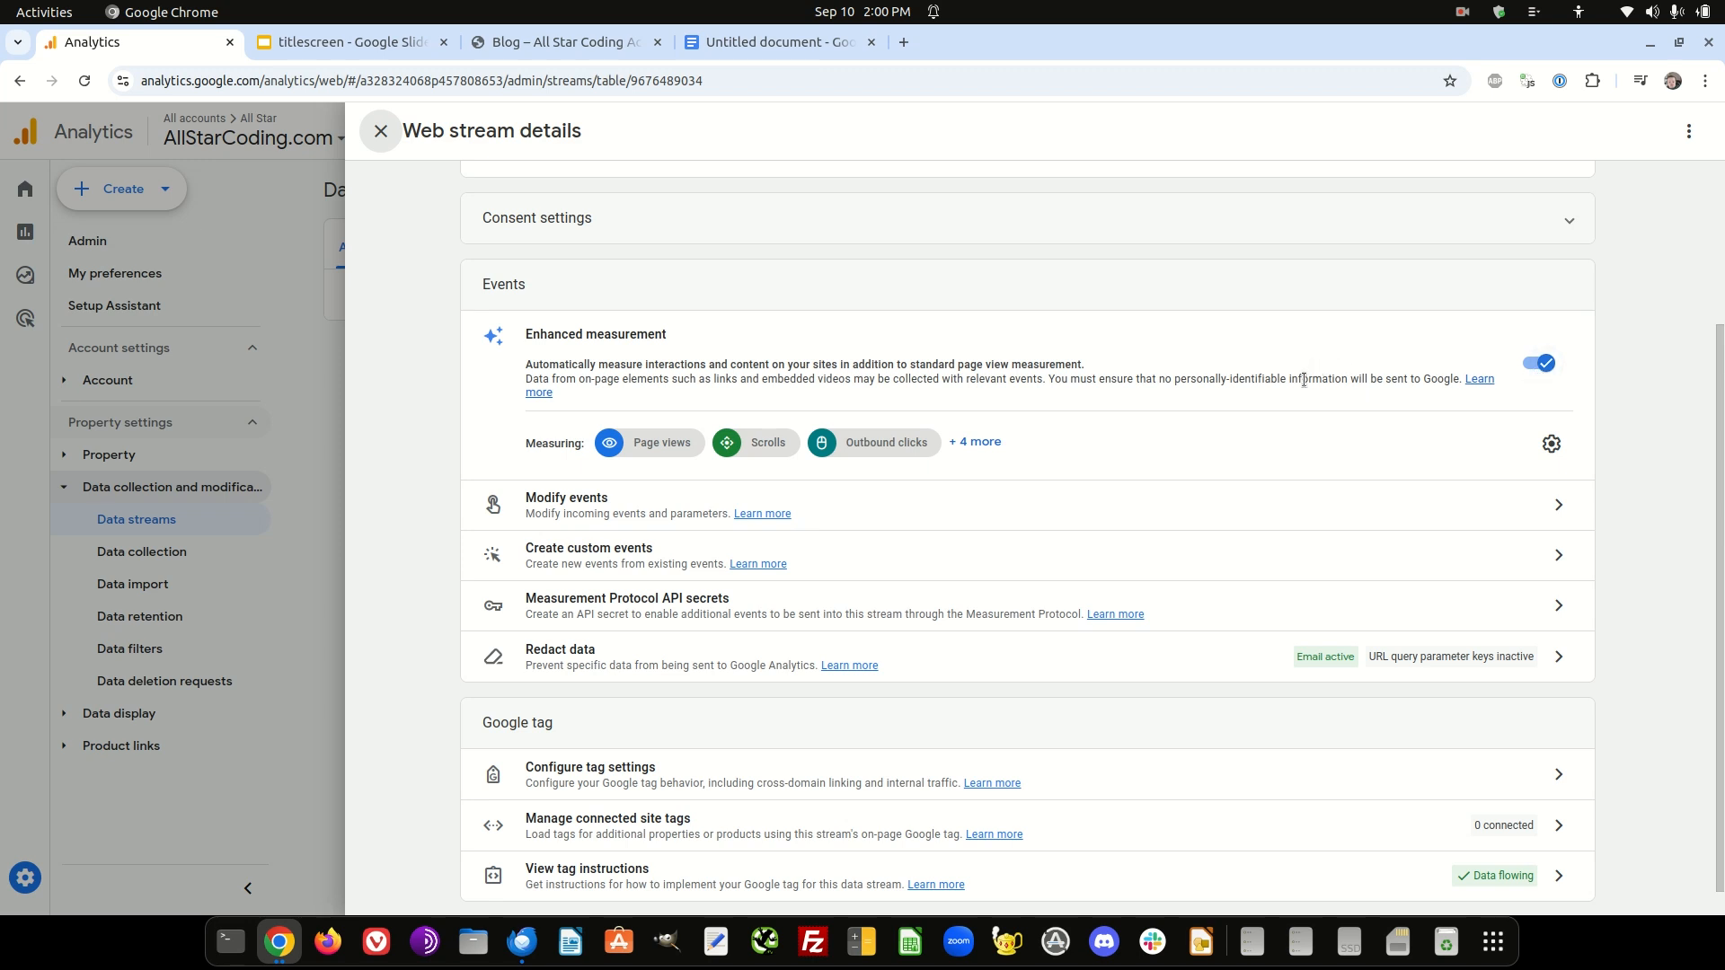
{"action": "left_click", "coordinate": [1552, 444]}
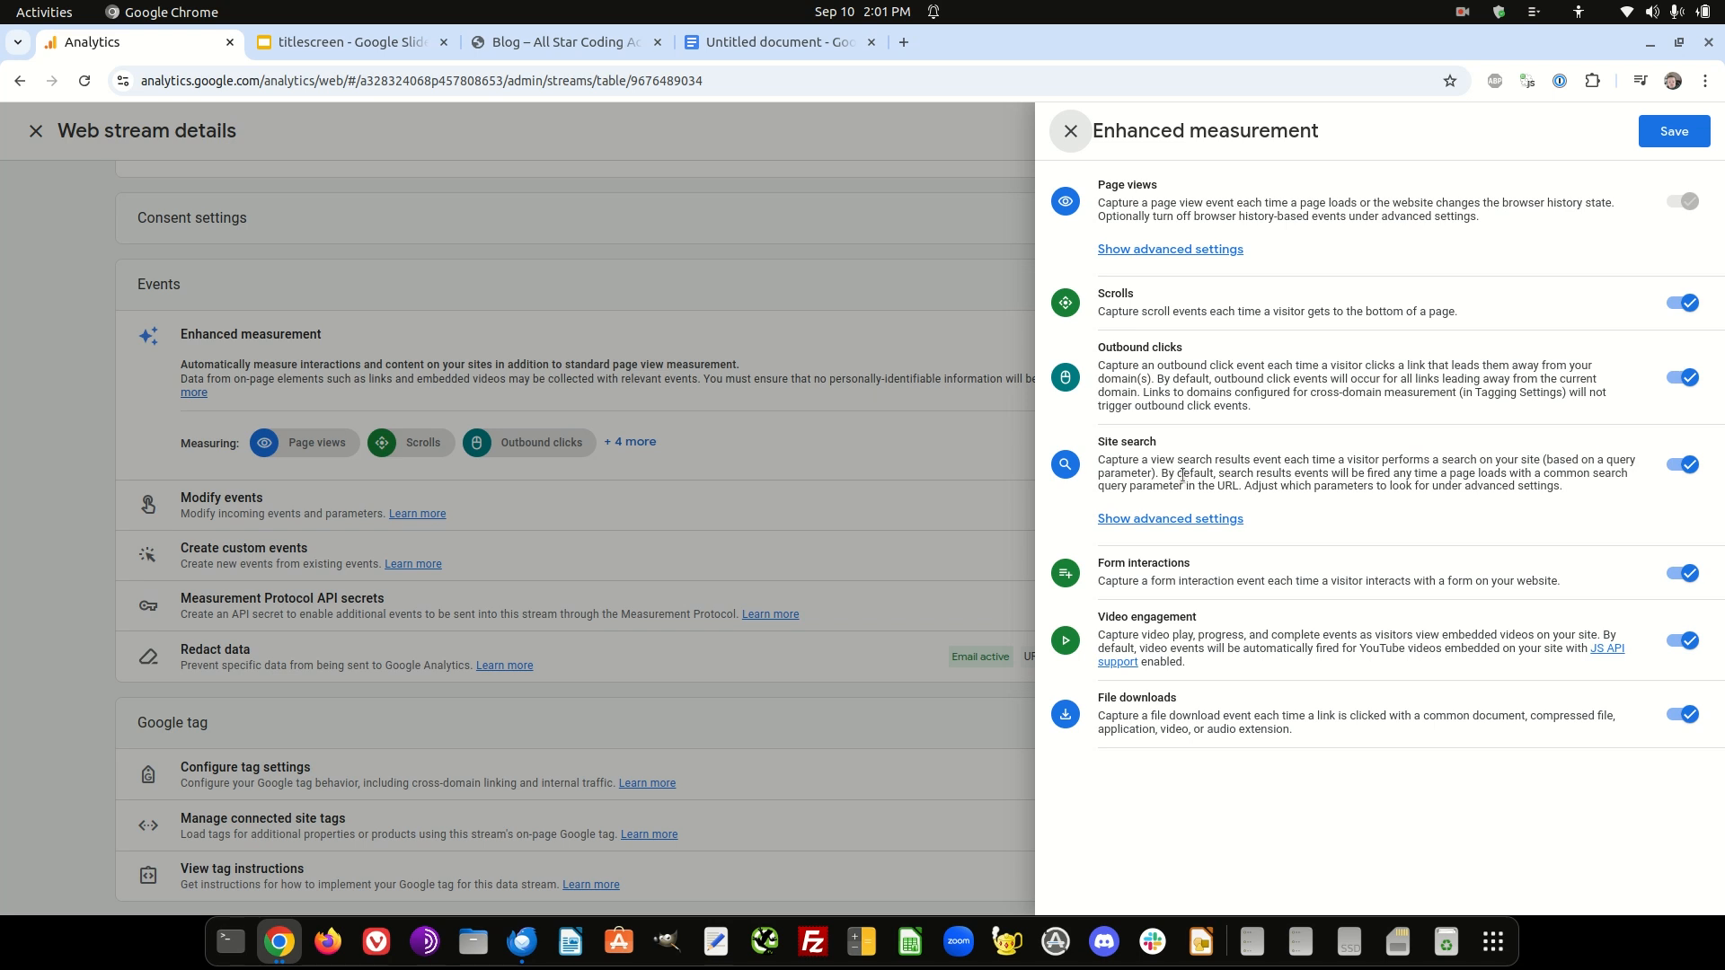
{"action": "left_click", "coordinate": [1166, 521]}
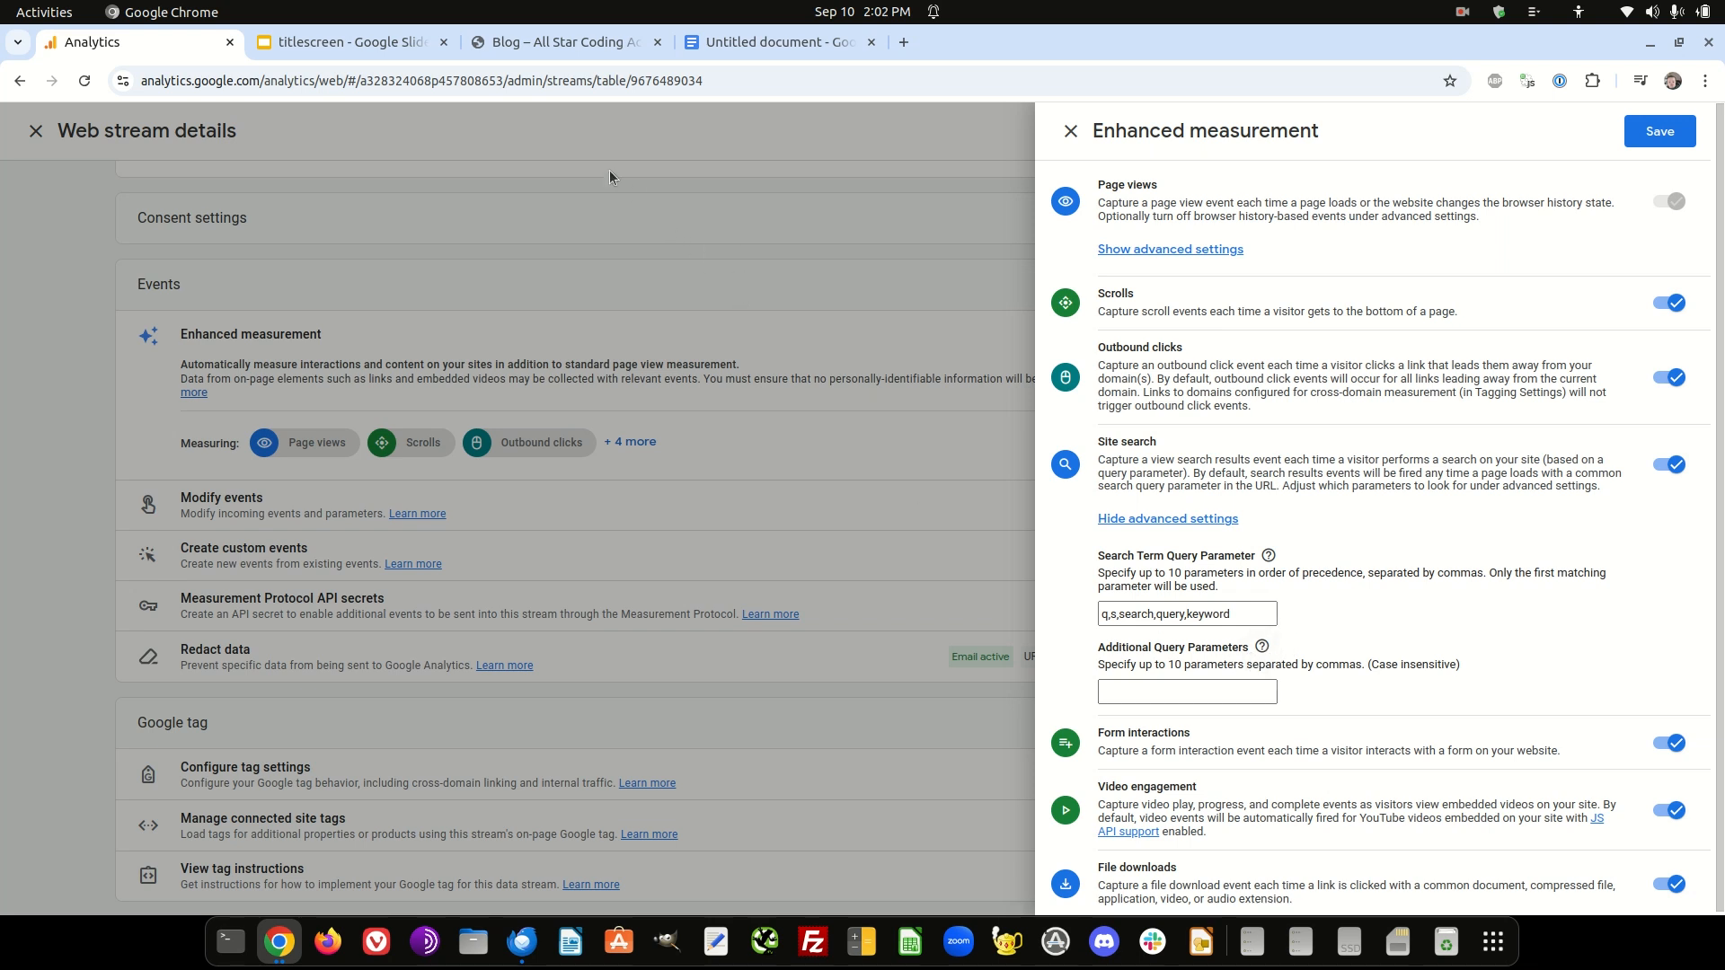
- Switch to the All Star Coding blog and run a site search for "shoes"
{"action": "left_click", "coordinate": [497, 41]}
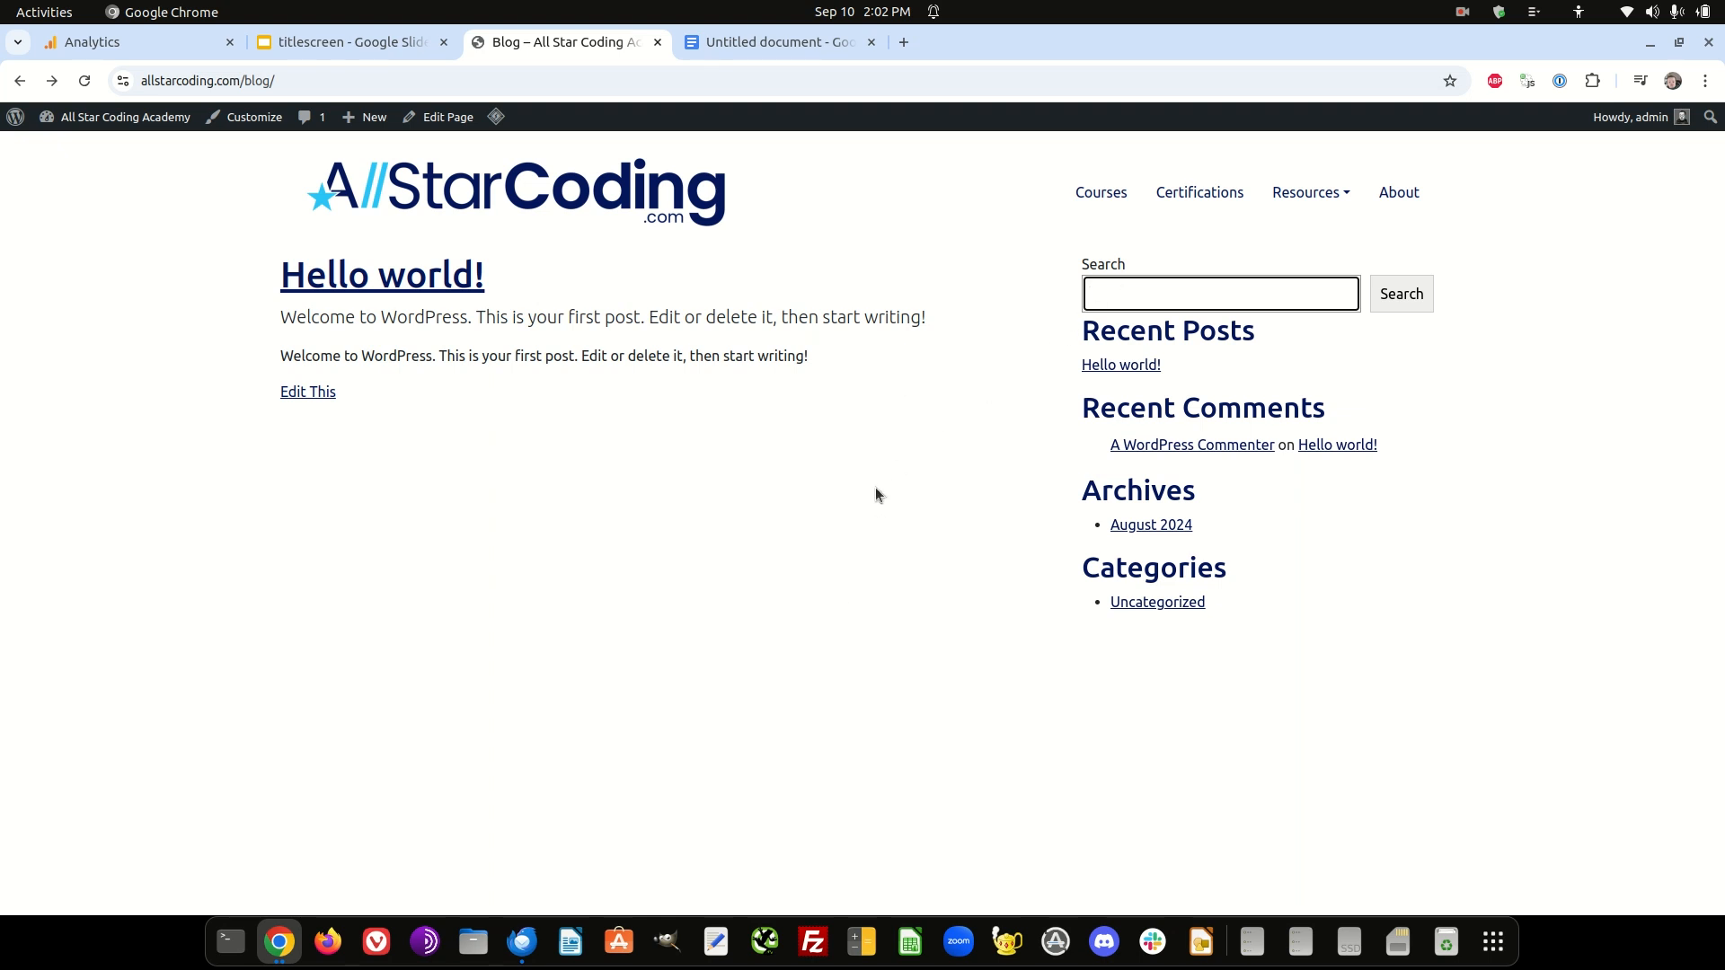
{"action": "type", "text": "shoes"}
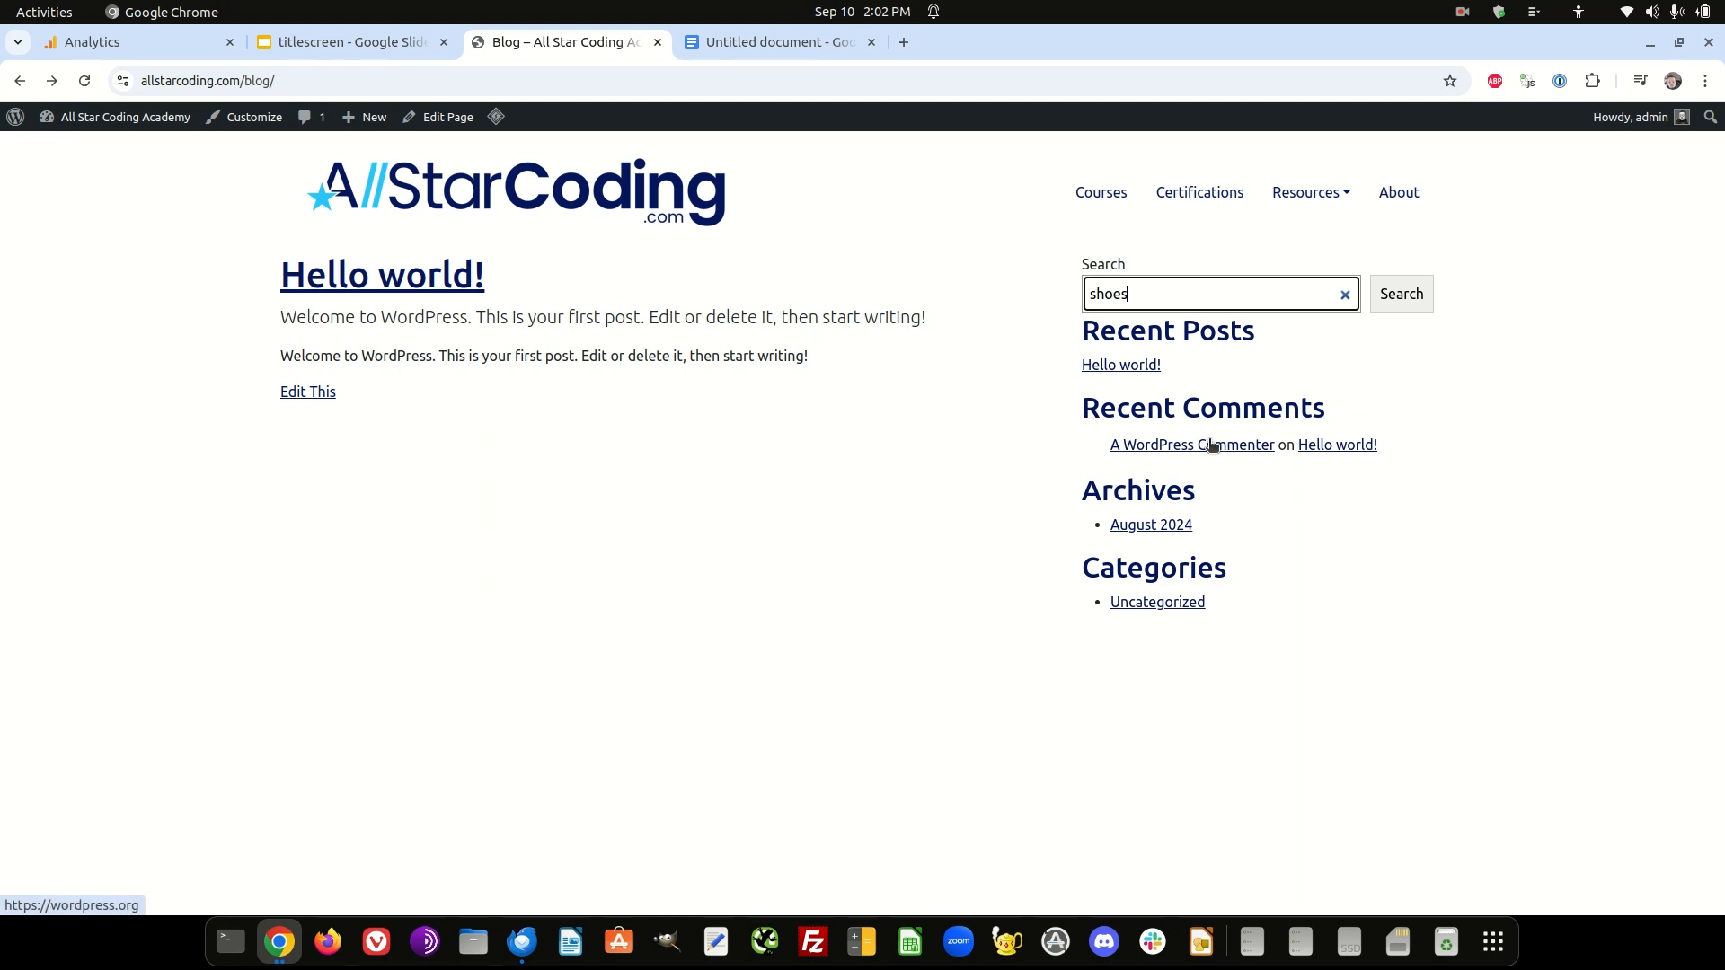
{"action": "left_click", "coordinate": [1402, 298]}
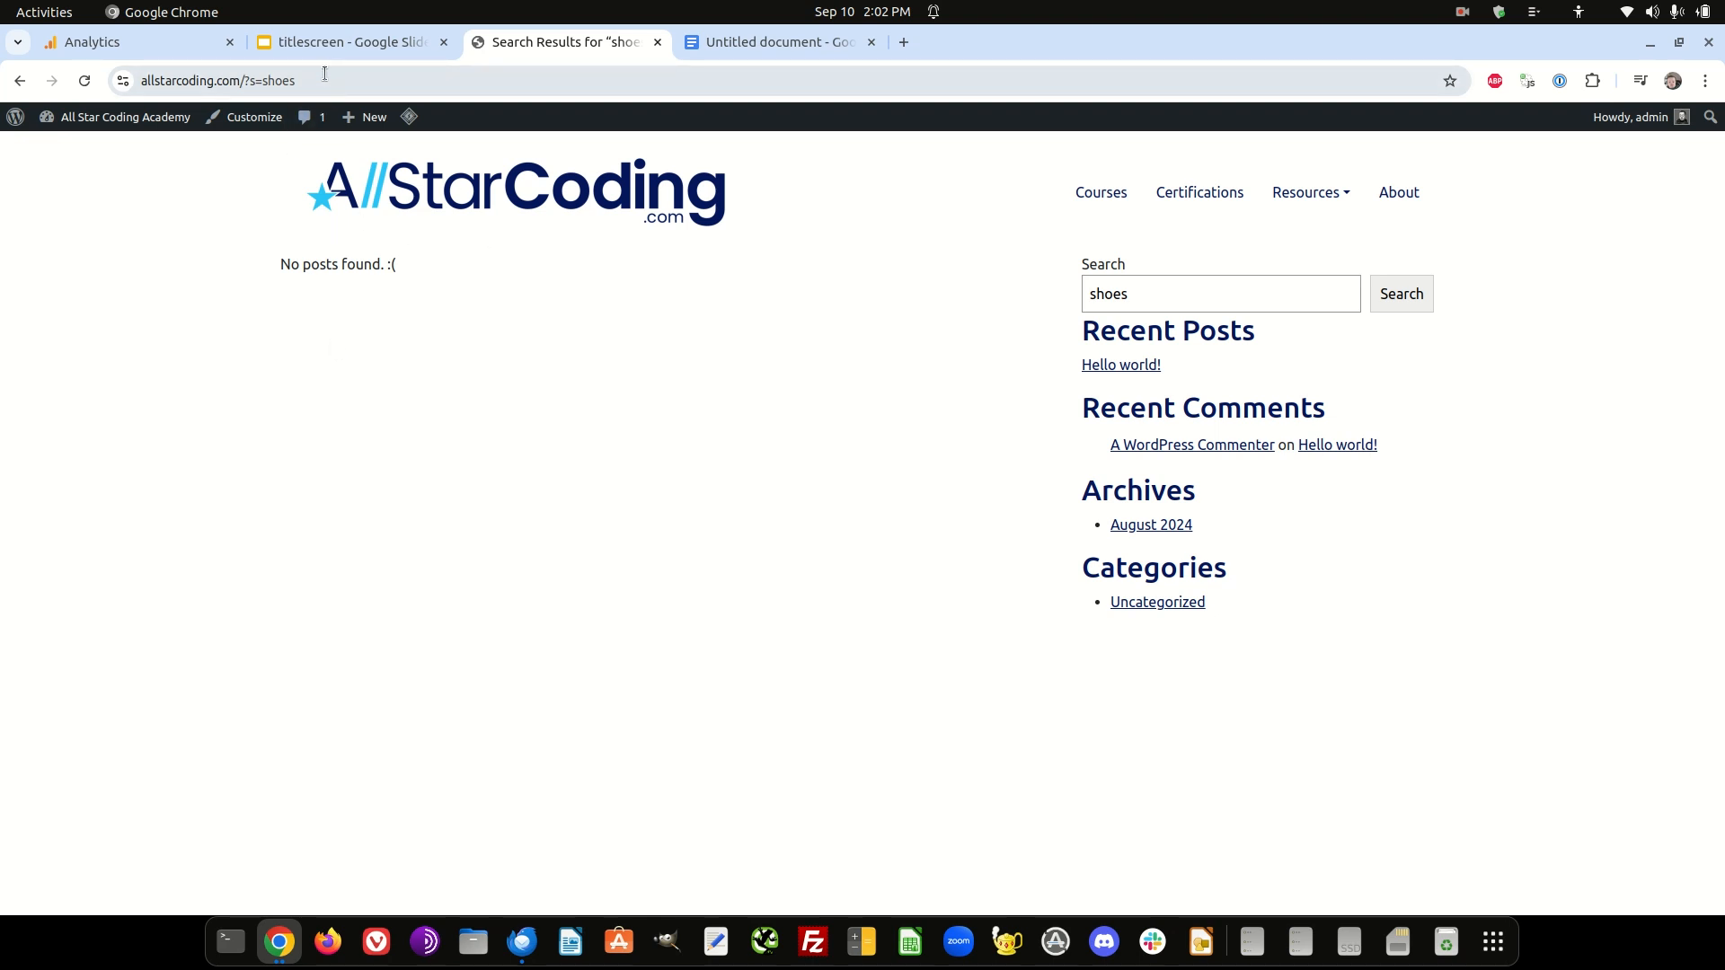
- Copy the search results page URL into the untitled Google Docs document and examine its query parameter
{"action": "left_click", "coordinate": [310, 79]}
{"action": "key", "text": "ctrl+c"}
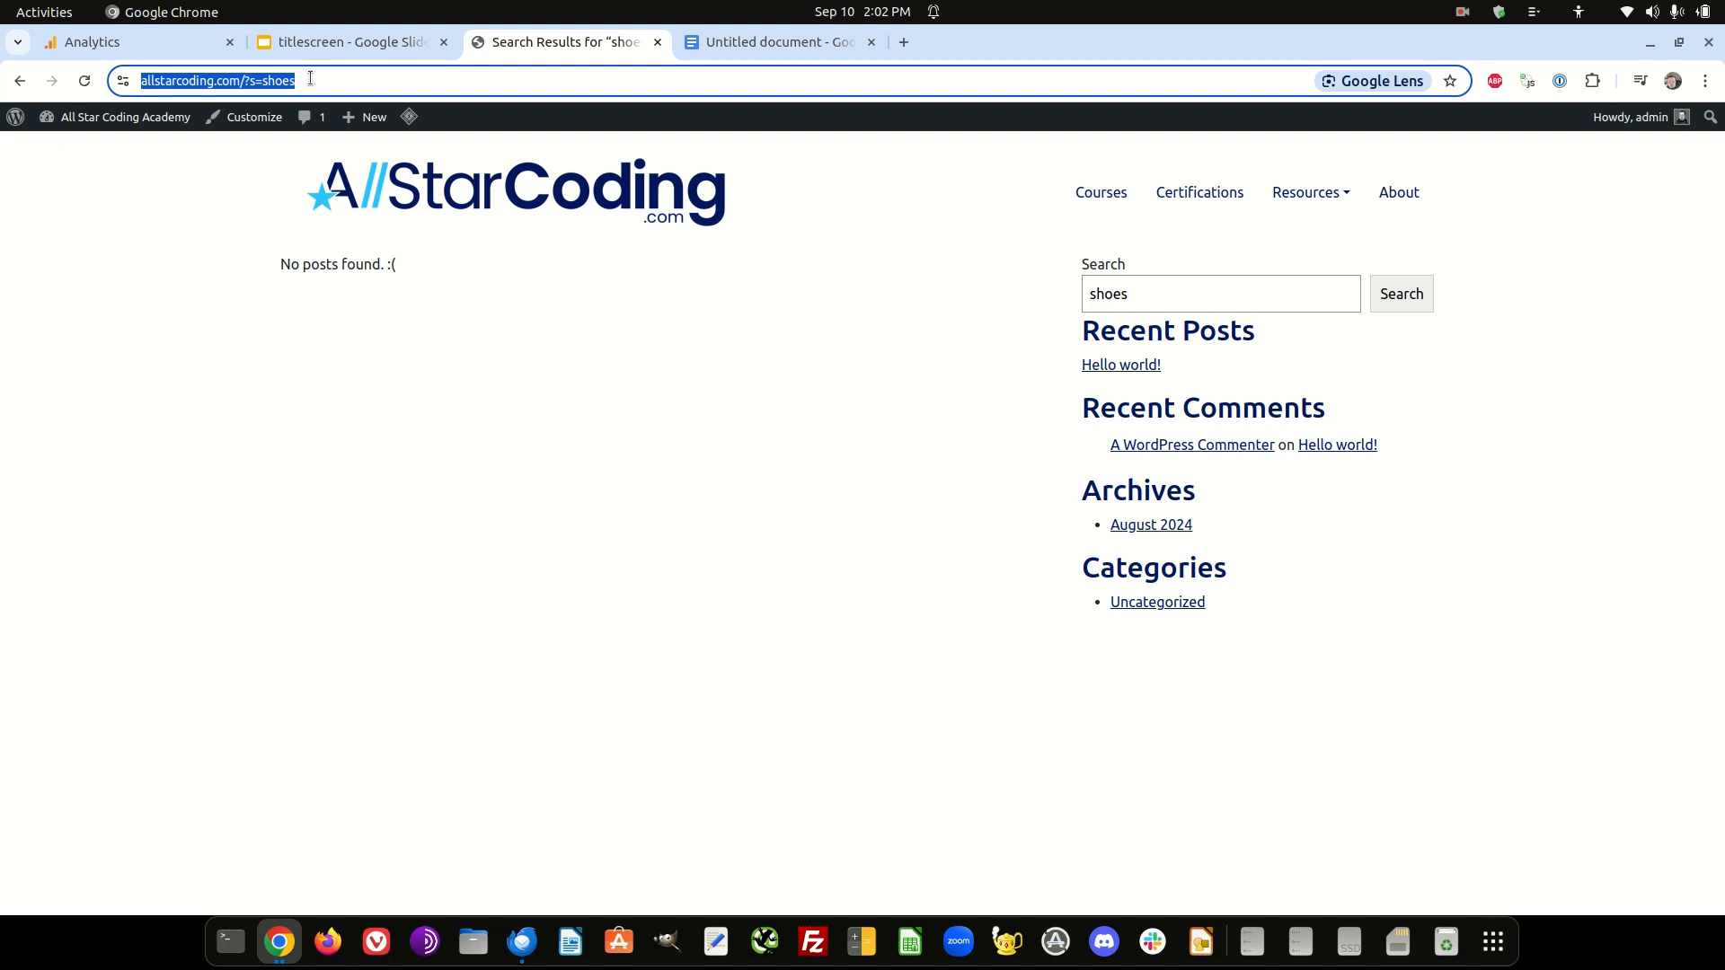
{"action": "left_click", "coordinate": [758, 39]}
{"action": "key", "text": "ctrl+v"}
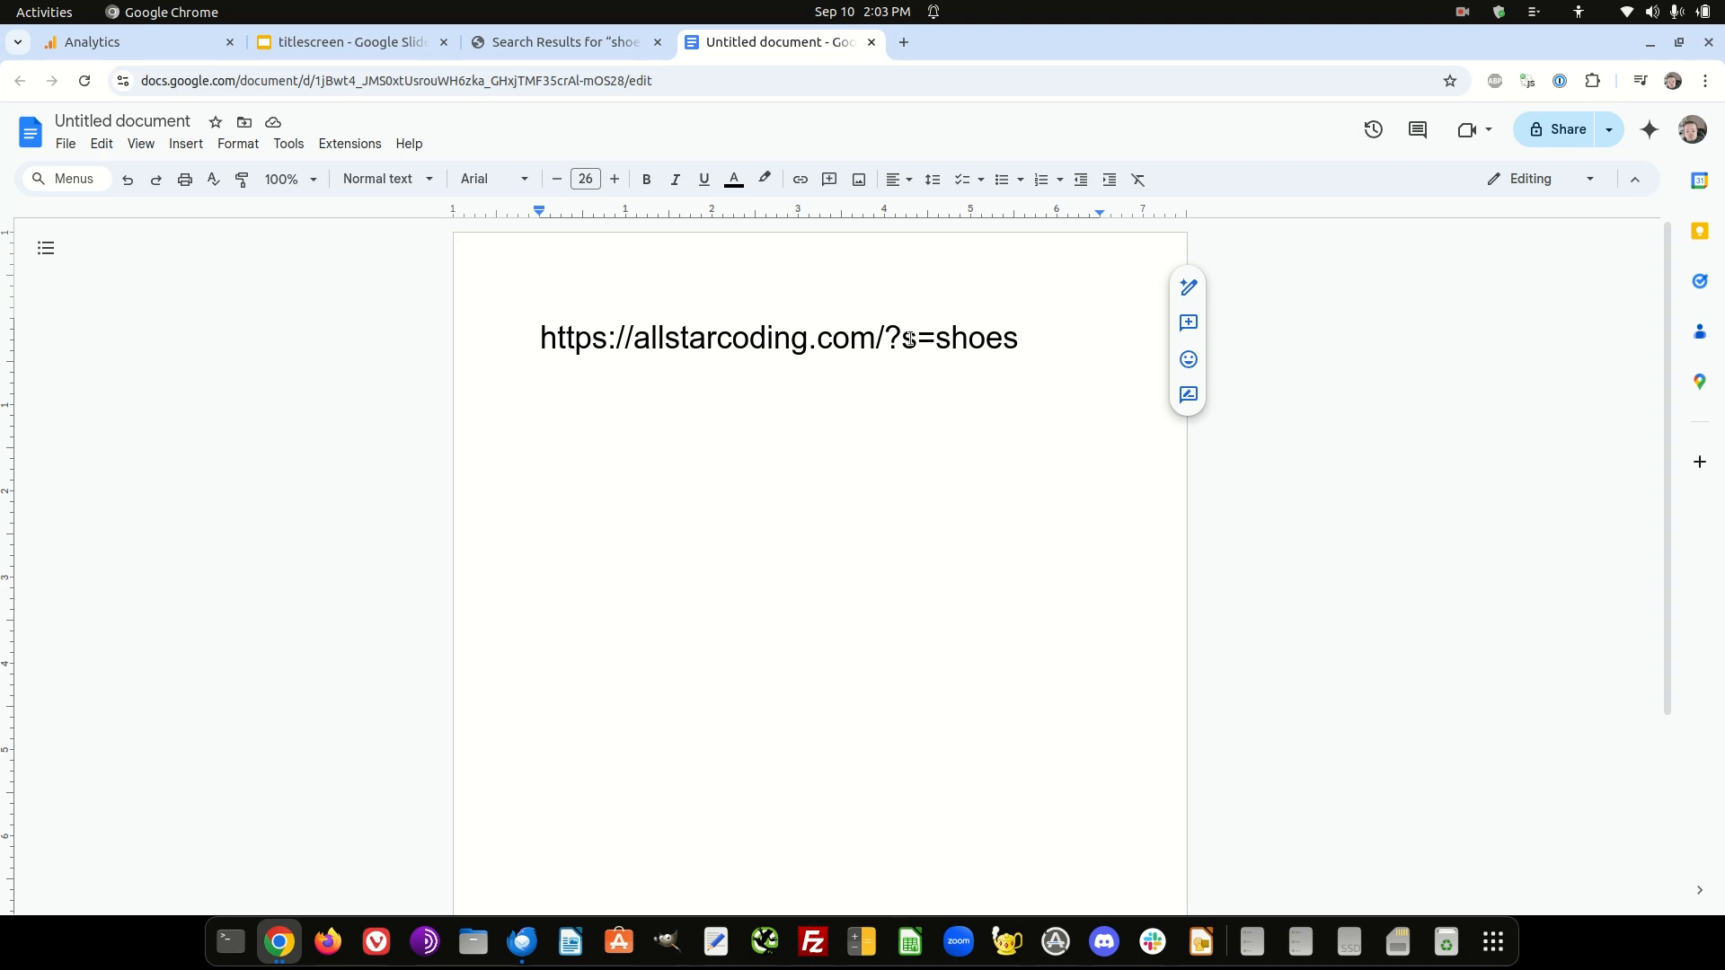
{"action": "double_click", "coordinate": [911, 340]}
{"action": "left_click", "coordinate": [914, 350]}
- Return to Google Analytics, save enhanced measurement with the search term parameters q,s,search,query,keyword, and close the web stream details
{"action": "left_click", "coordinate": [123, 49]}
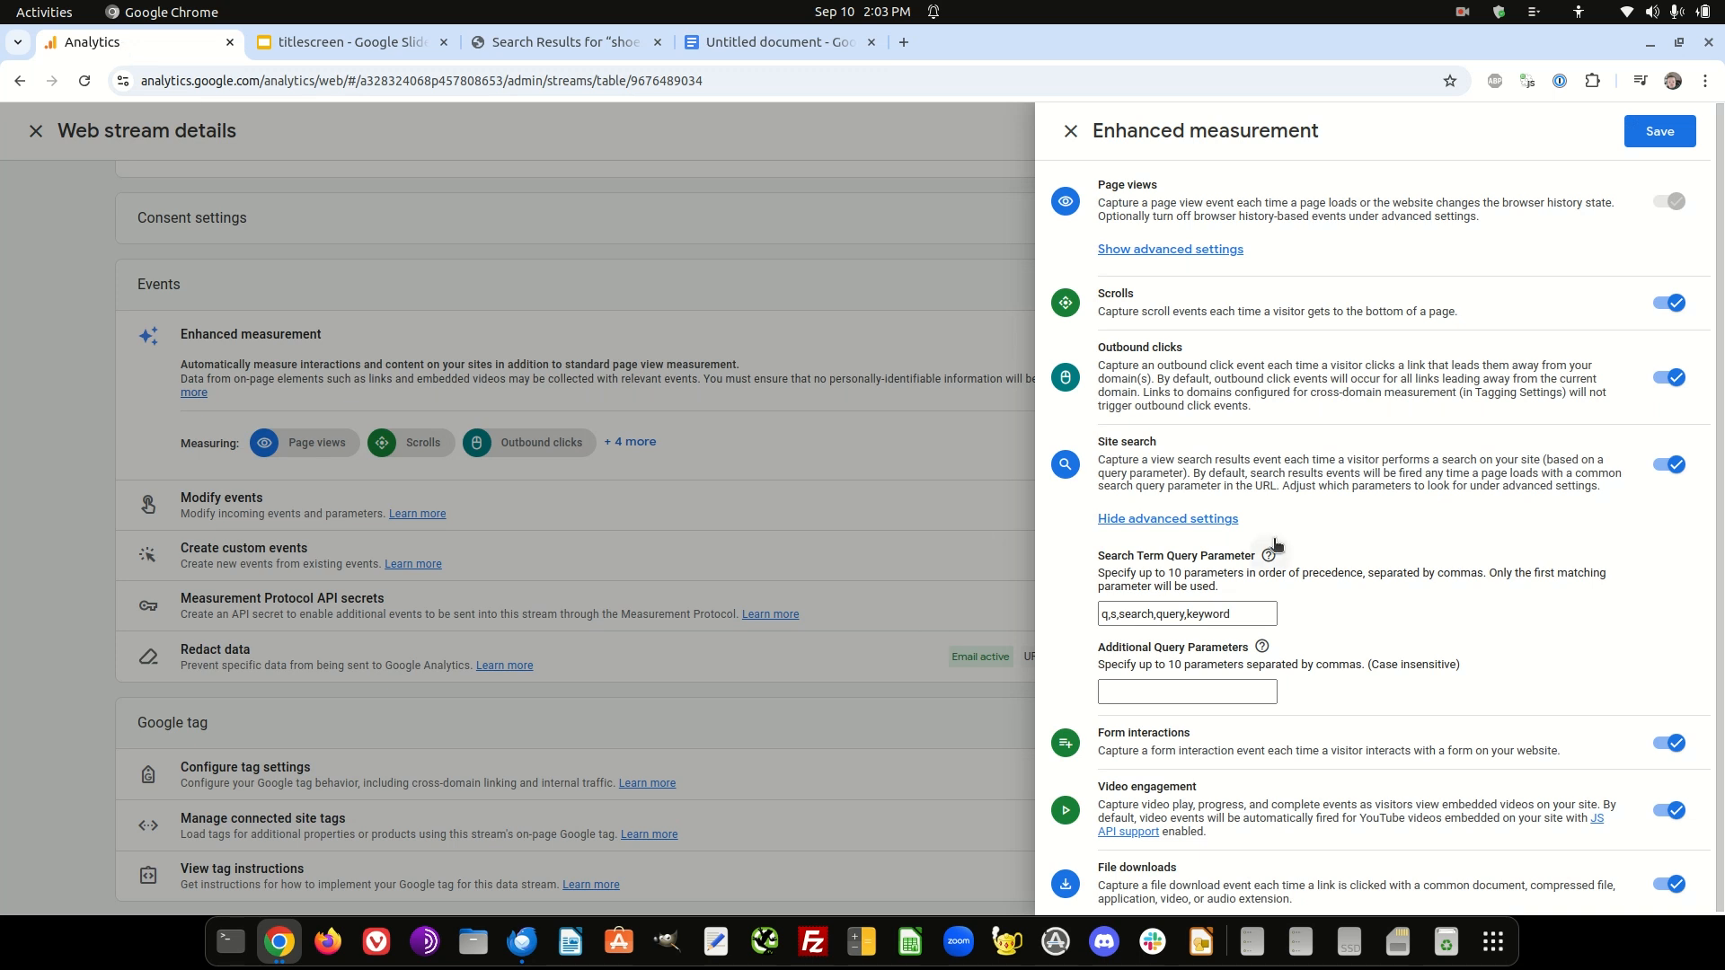
{"action": "left_click", "coordinate": [1105, 615]}
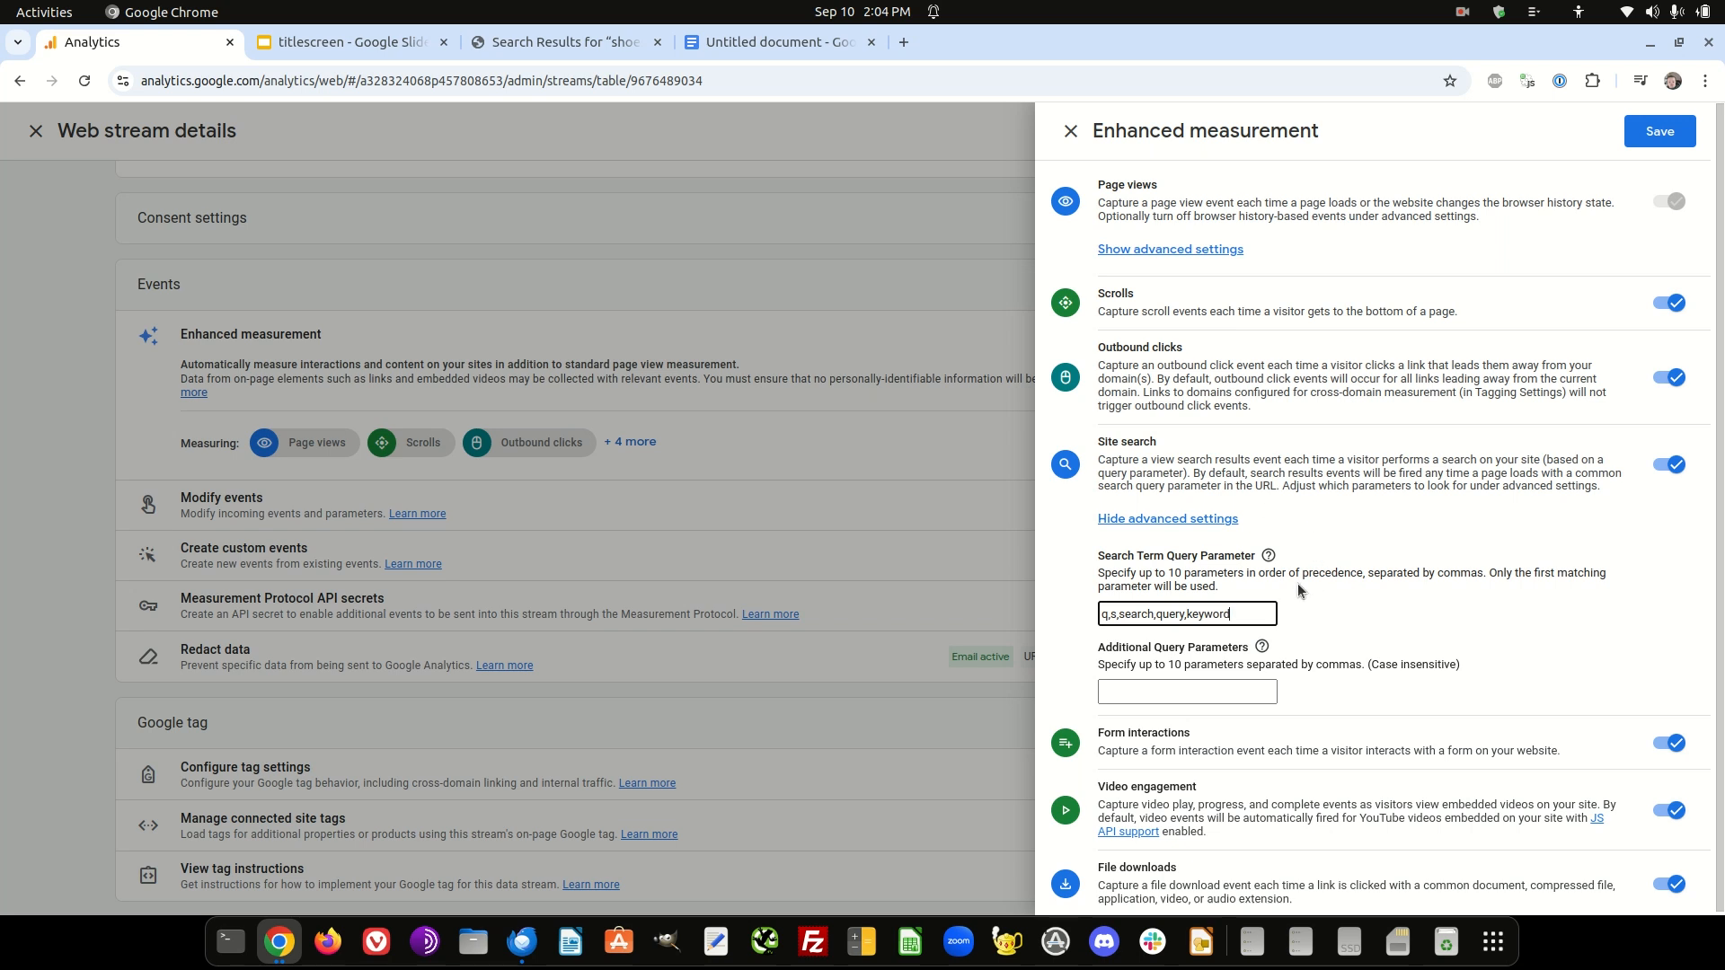
{"action": "left_click", "coordinate": [1661, 135]}
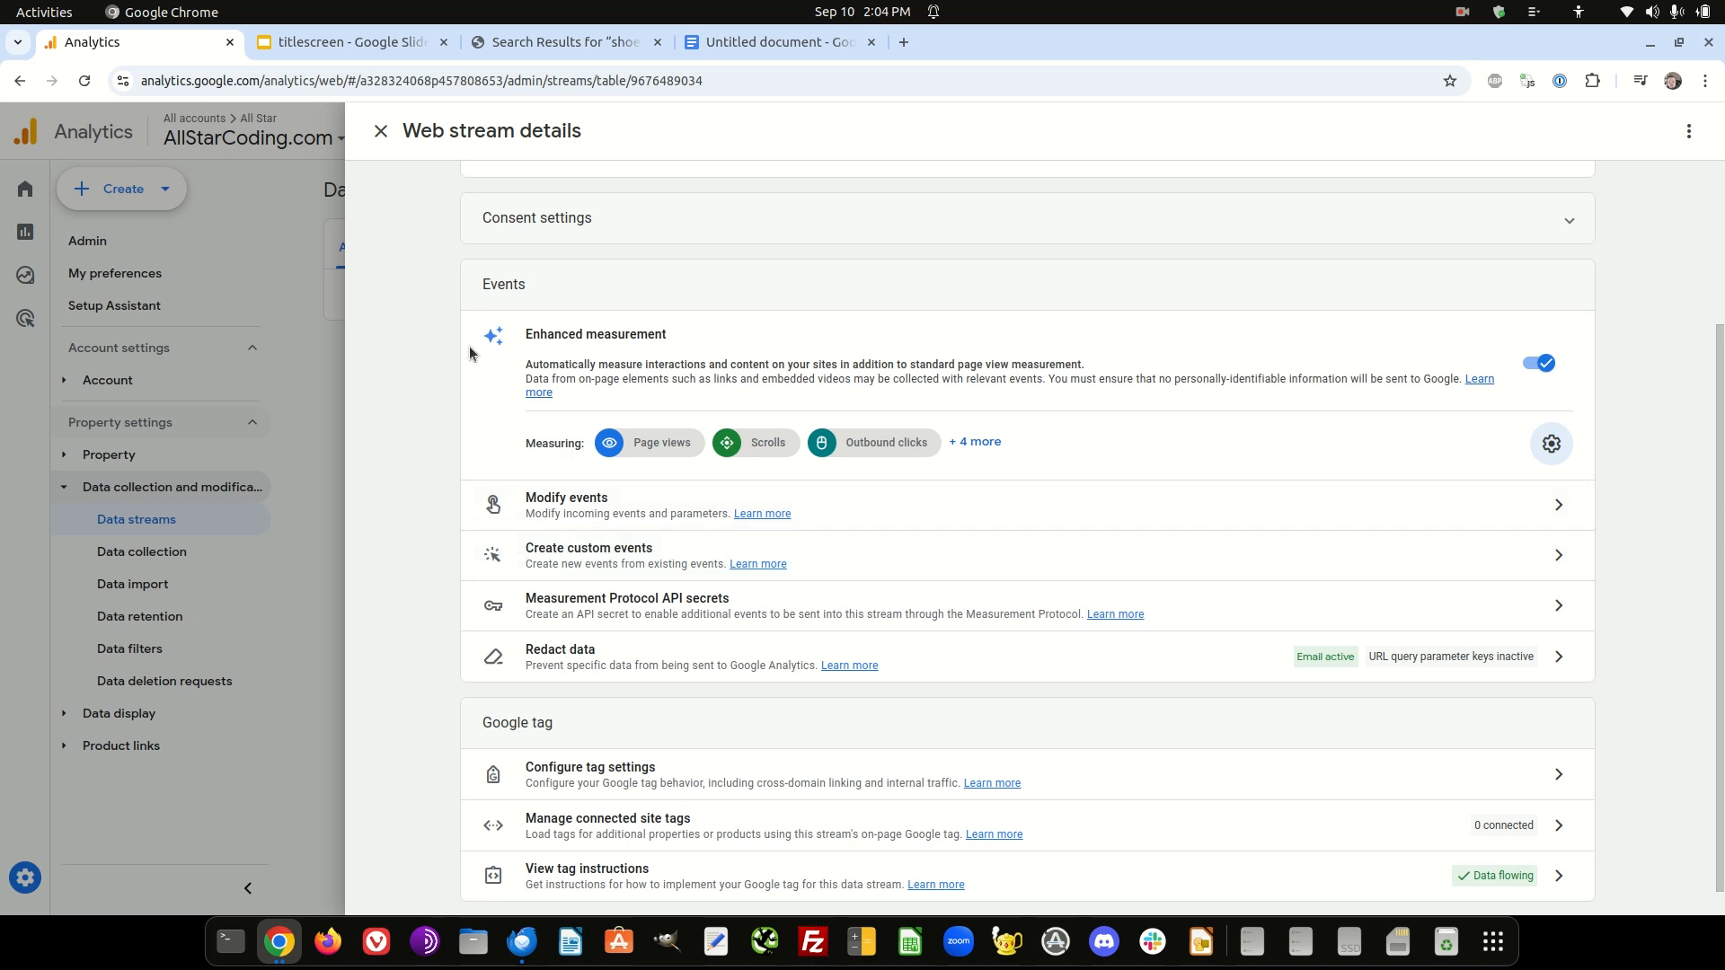
{"action": "left_click", "coordinate": [381, 131]}
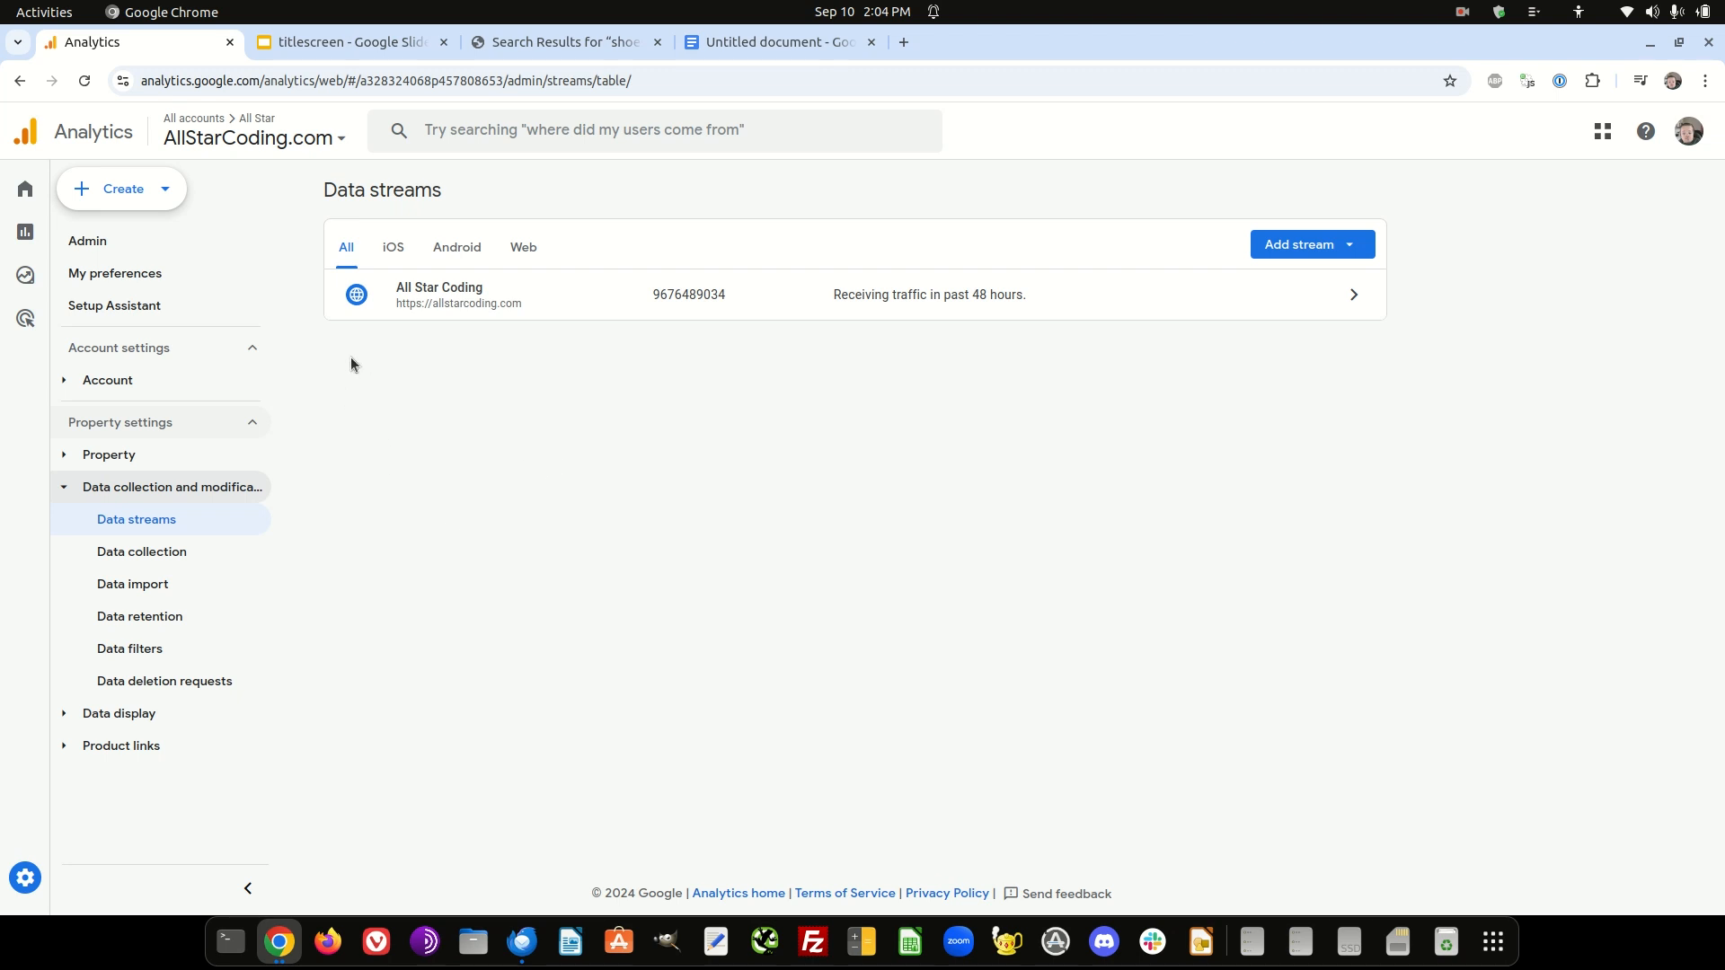
- Go back to the Admin overview and open Custom definitions under the data display settings
{"action": "left_click", "coordinate": [87, 243]}
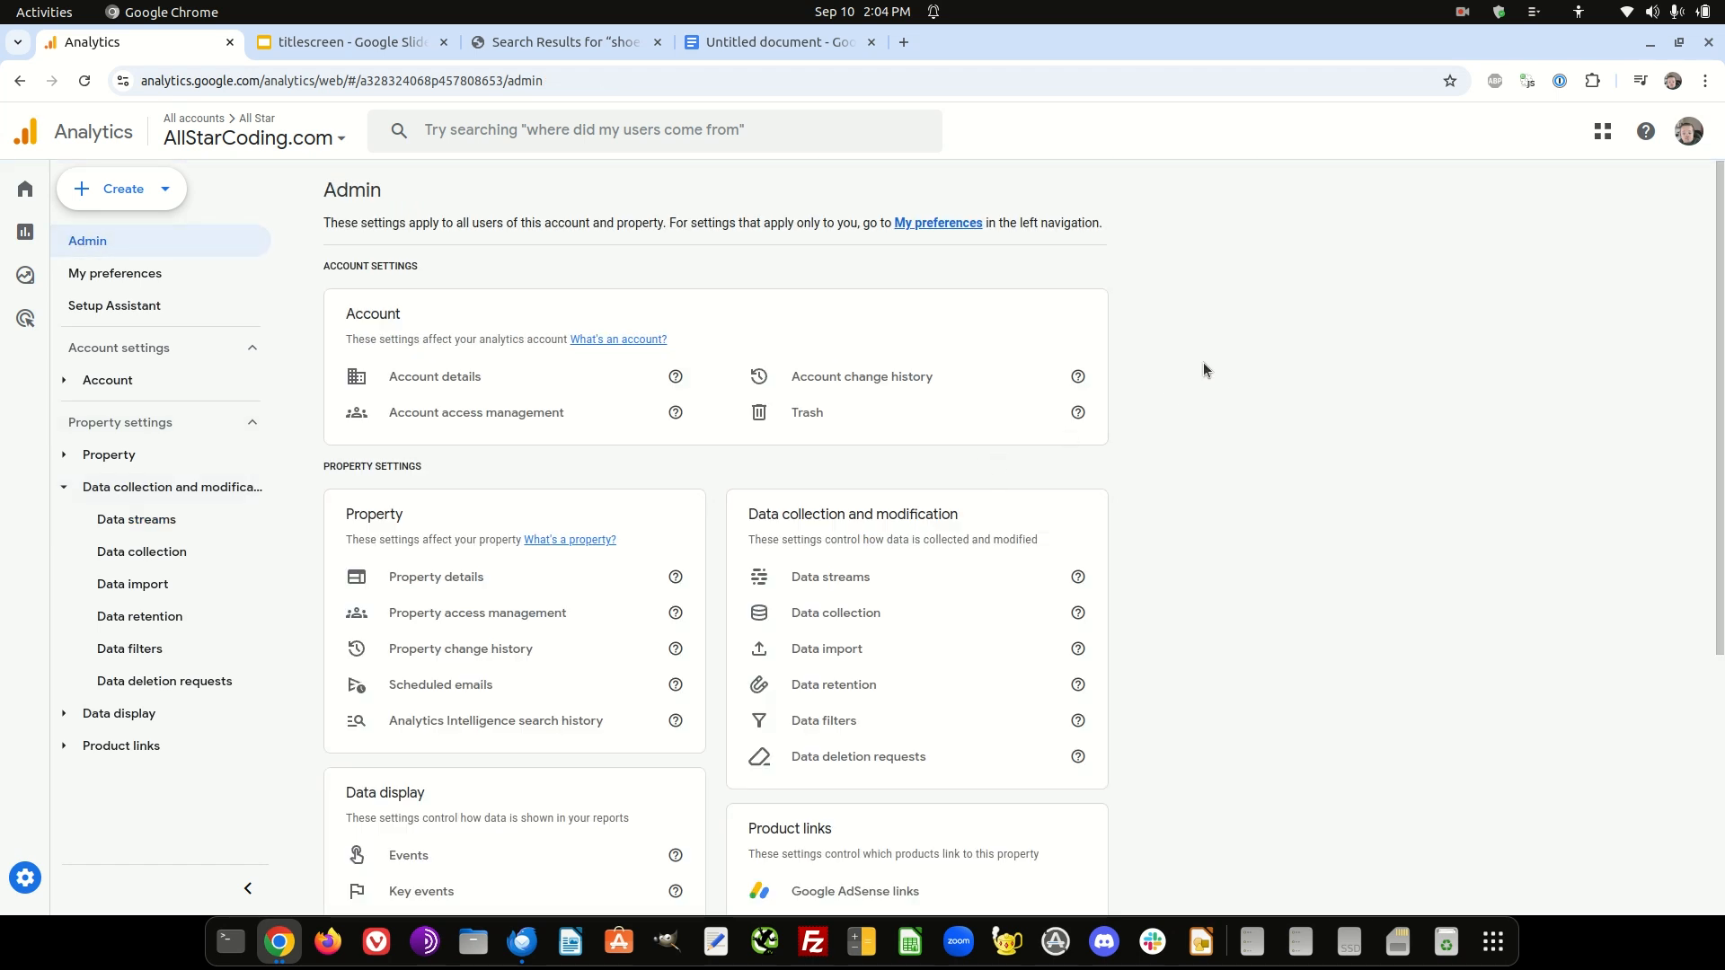
{"action": "scroll", "coordinate": [659, 392], "scroll_direction": "down", "scroll_amount": 3}
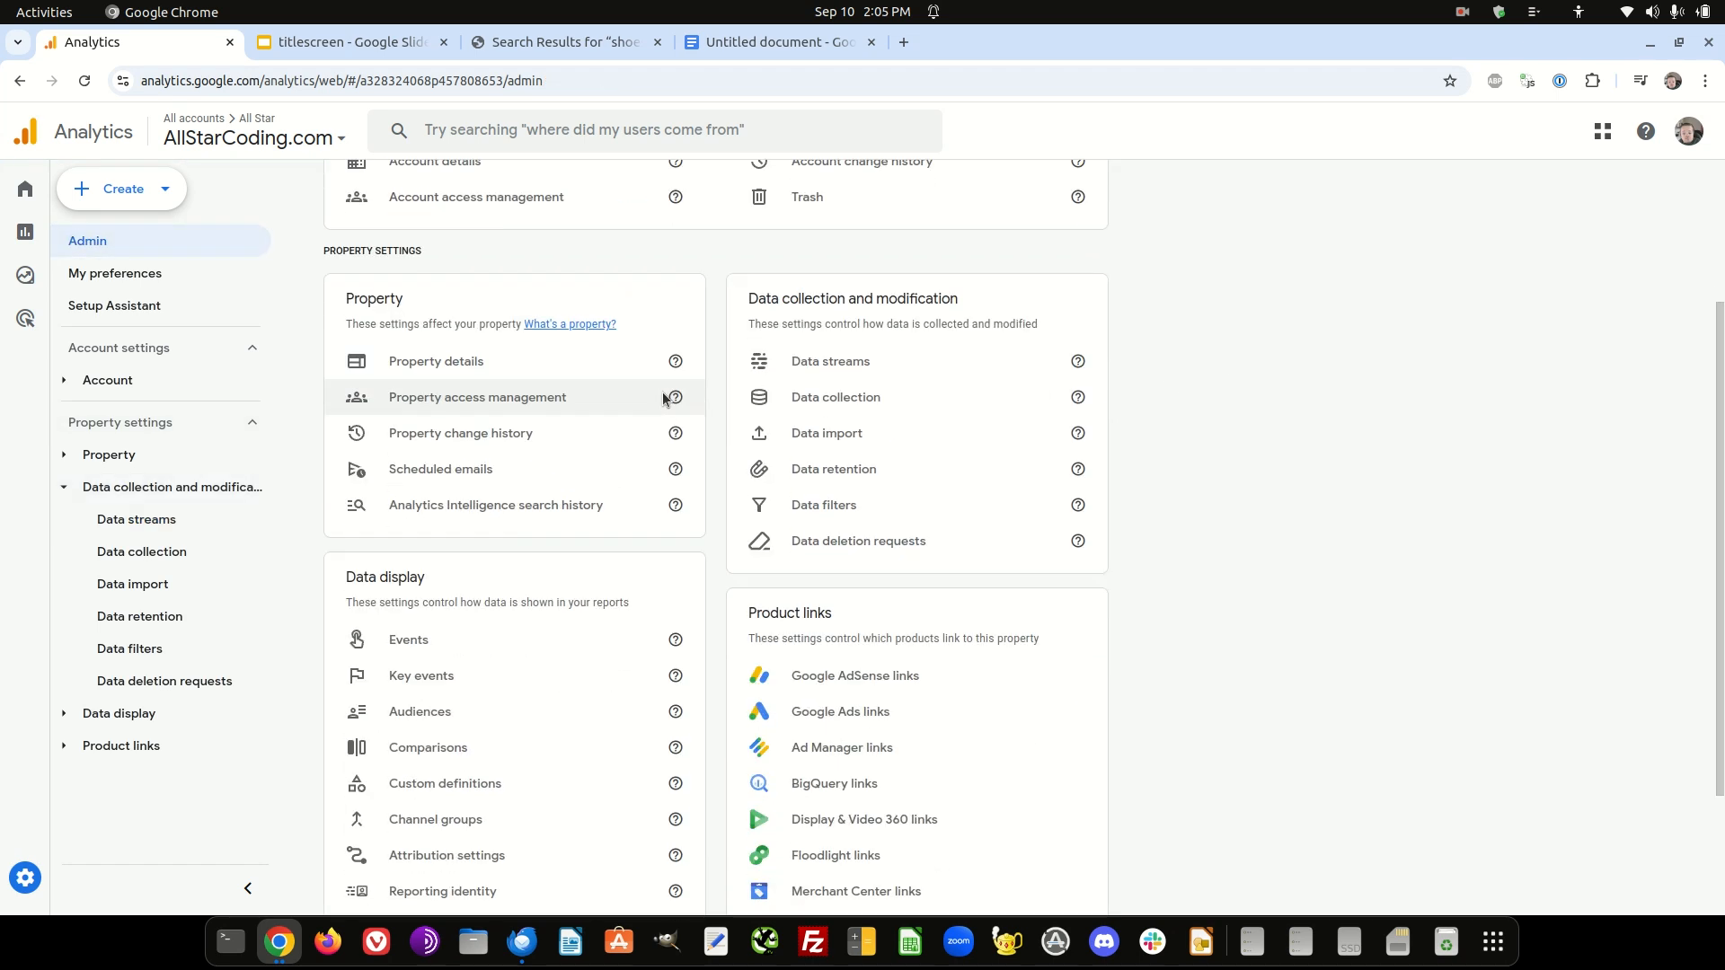
{"action": "scroll", "coordinate": [665, 396], "scroll_direction": "down", "scroll_amount": 2}
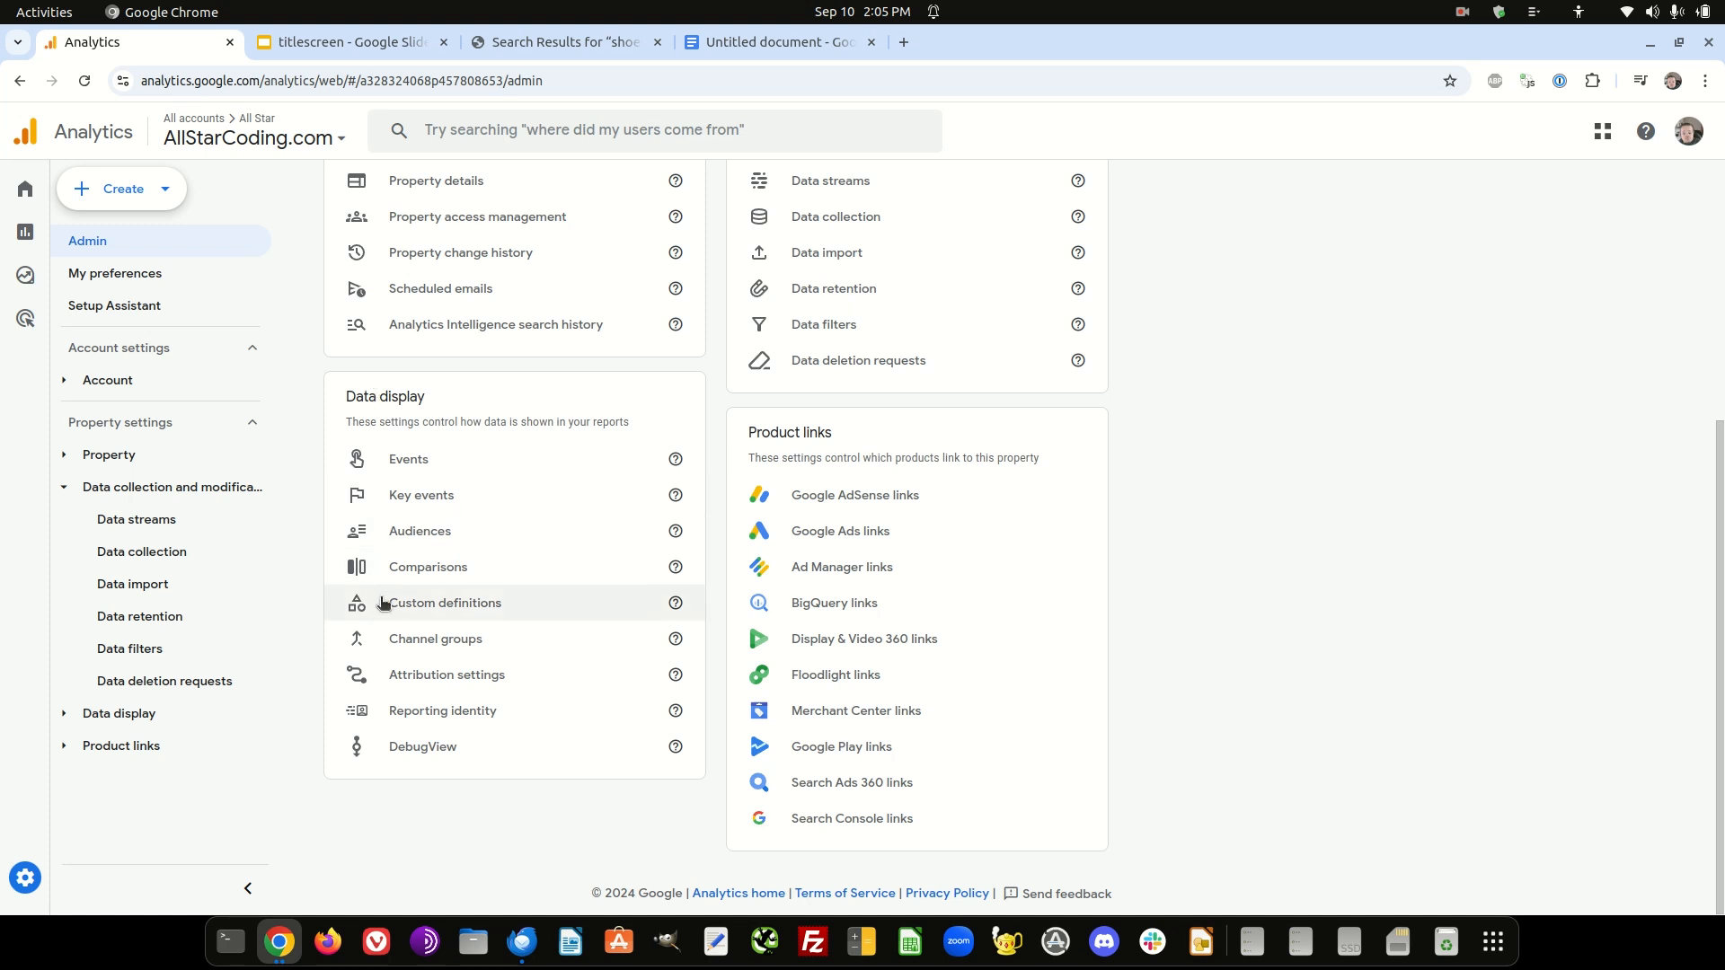
{"action": "left_click", "coordinate": [521, 609]}
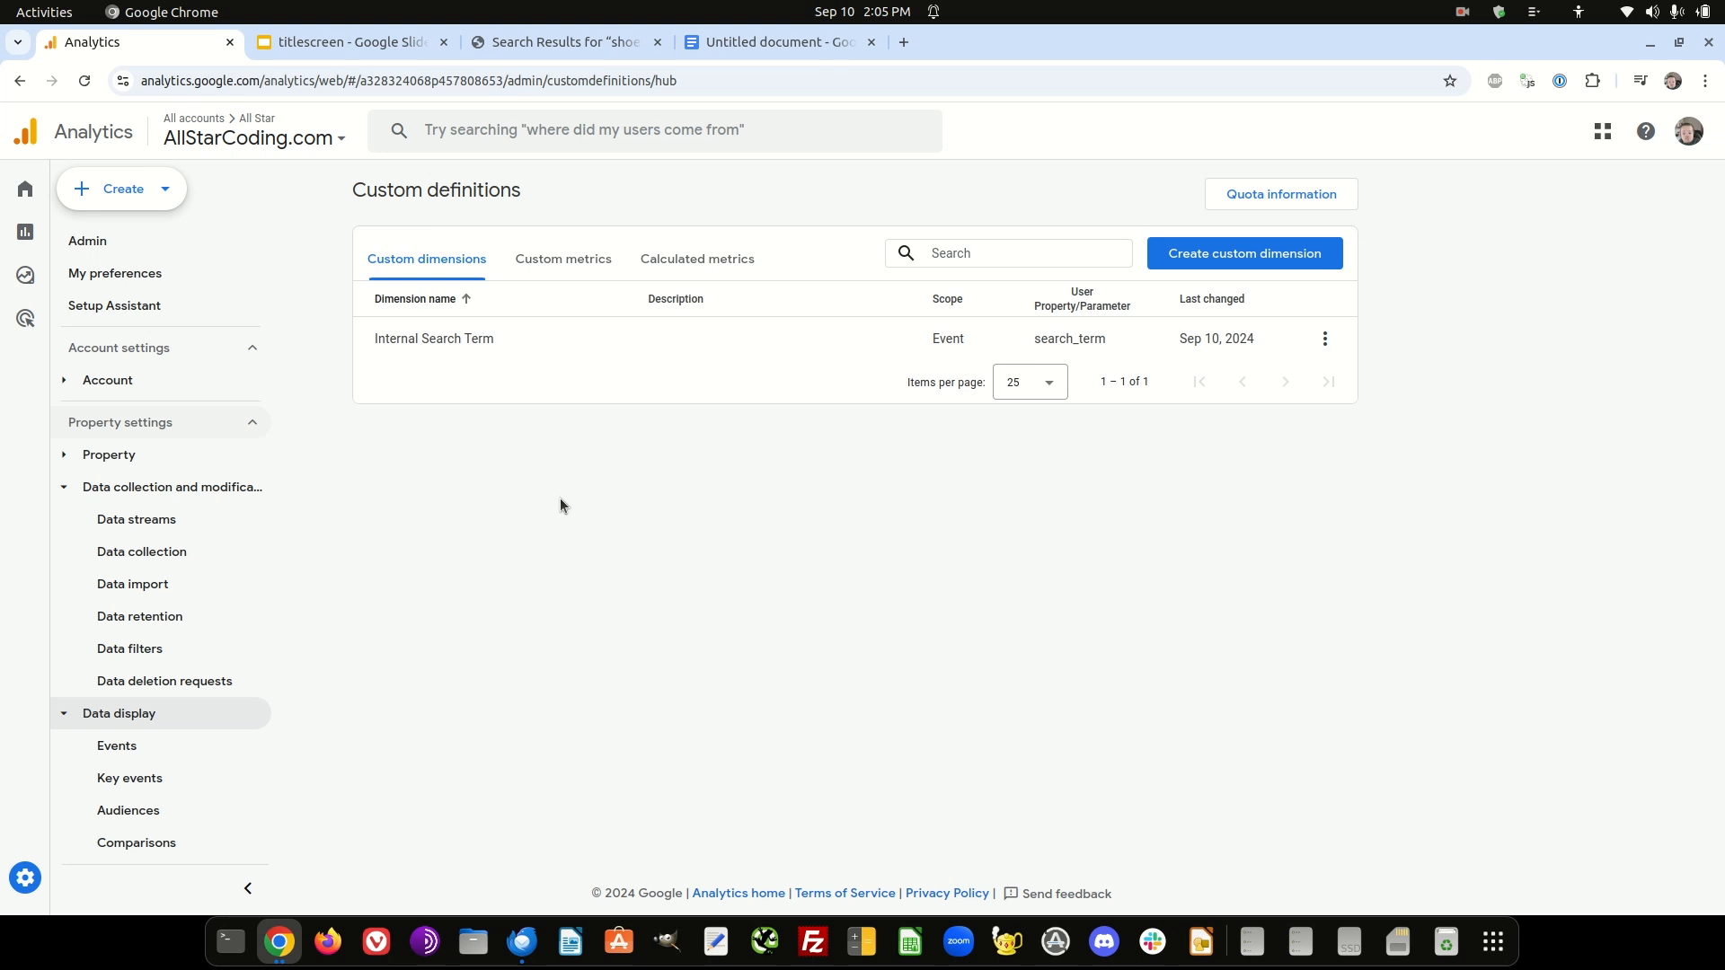
- Open the Internal Search Term custom dimension for editing to review its settings, and close it without changes
{"action": "left_click", "coordinate": [1324, 339]}
{"action": "left_click", "coordinate": [564, 447]}
{"action": "left_click", "coordinate": [1328, 338]}
{"action": "left_click", "coordinate": [1345, 390]}
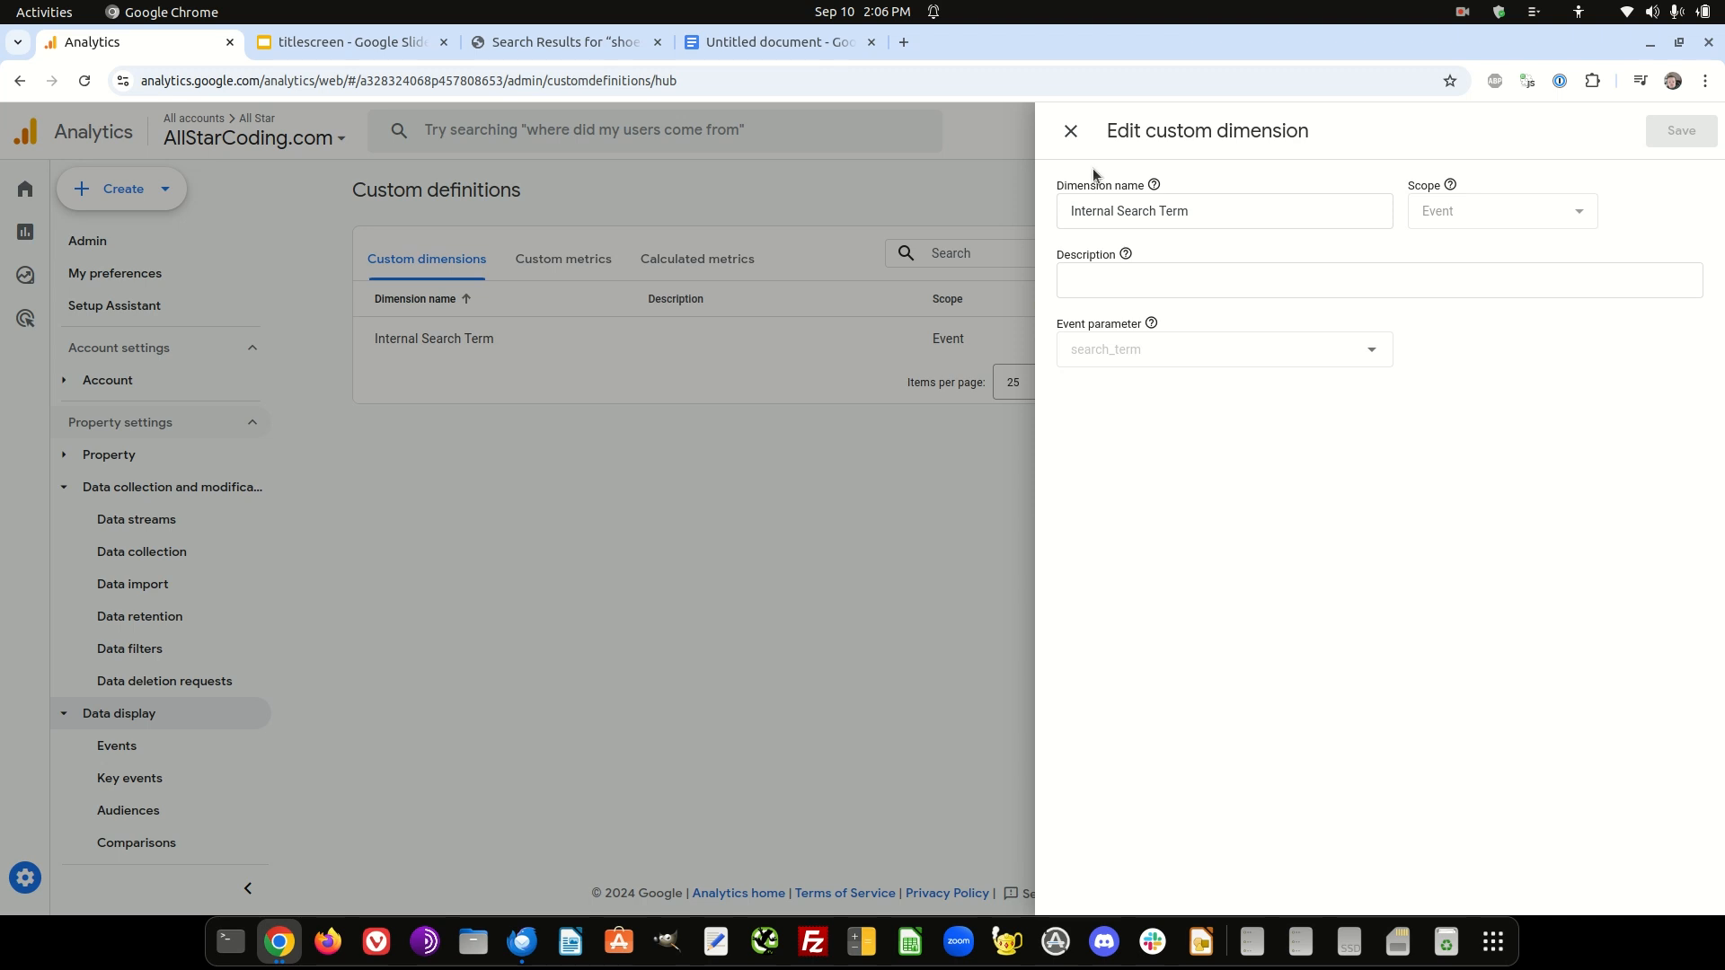
{"action": "left_click", "coordinate": [1070, 133]}
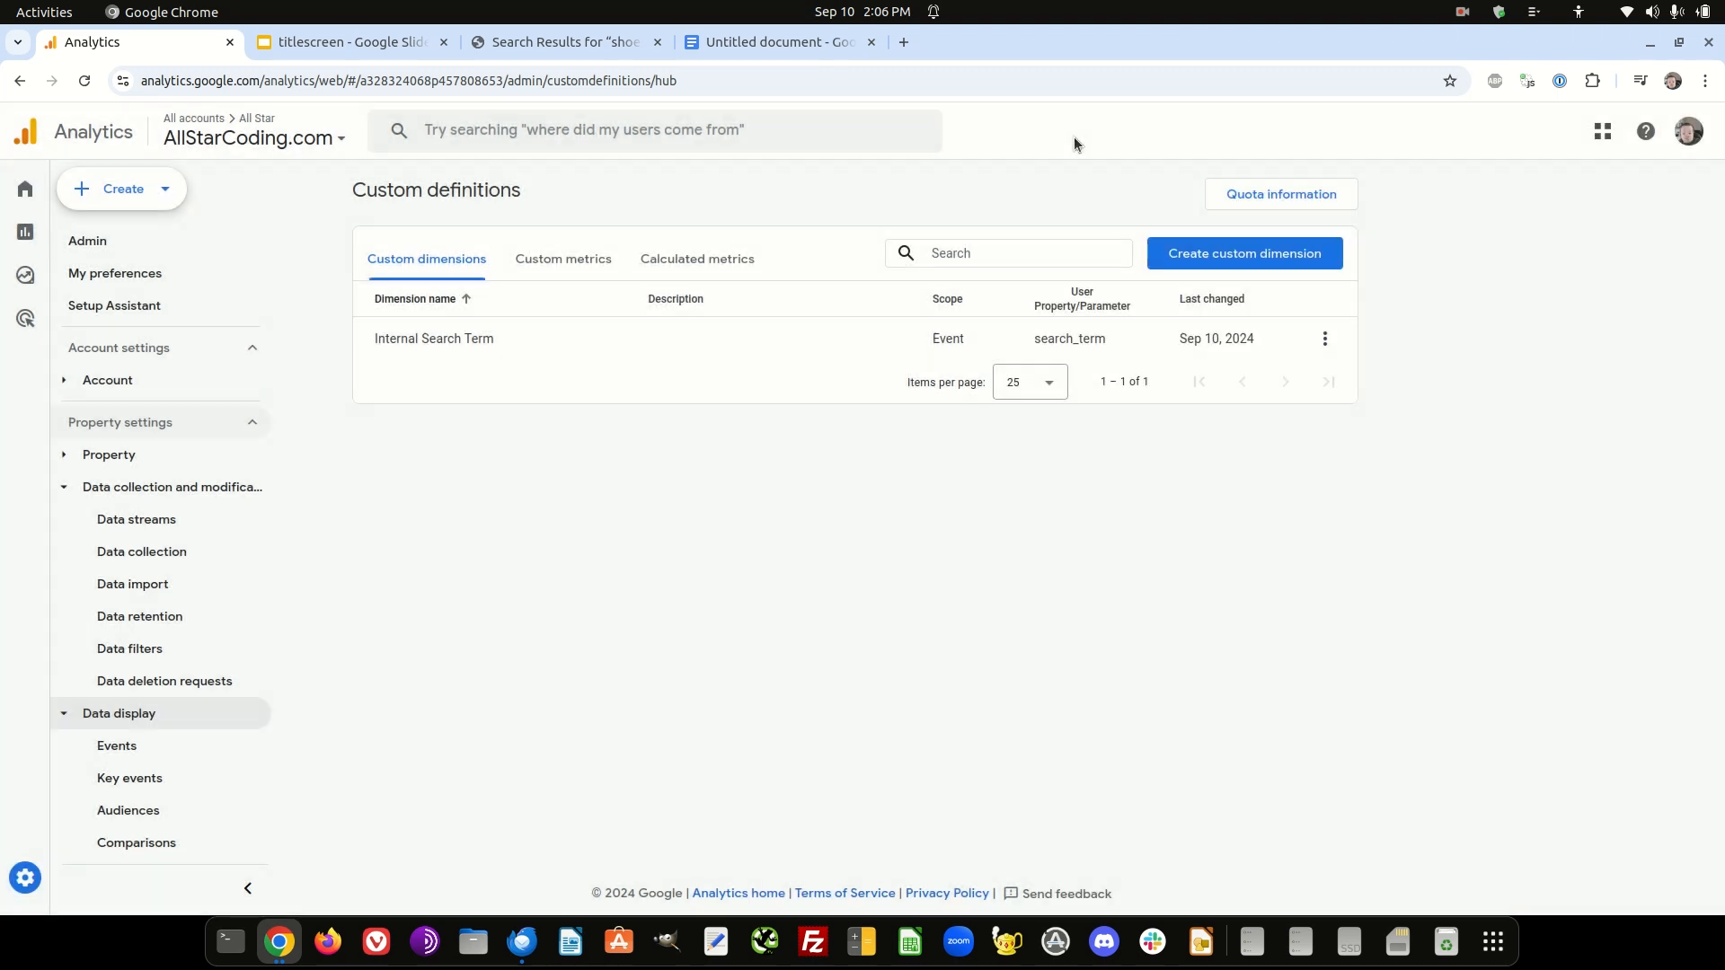
- Permanently archive the Internal Search Term custom dimension
{"action": "left_click", "coordinate": [1324, 338]}
{"action": "left_click", "coordinate": [1249, 435]}
{"action": "left_click", "coordinate": [1325, 342]}
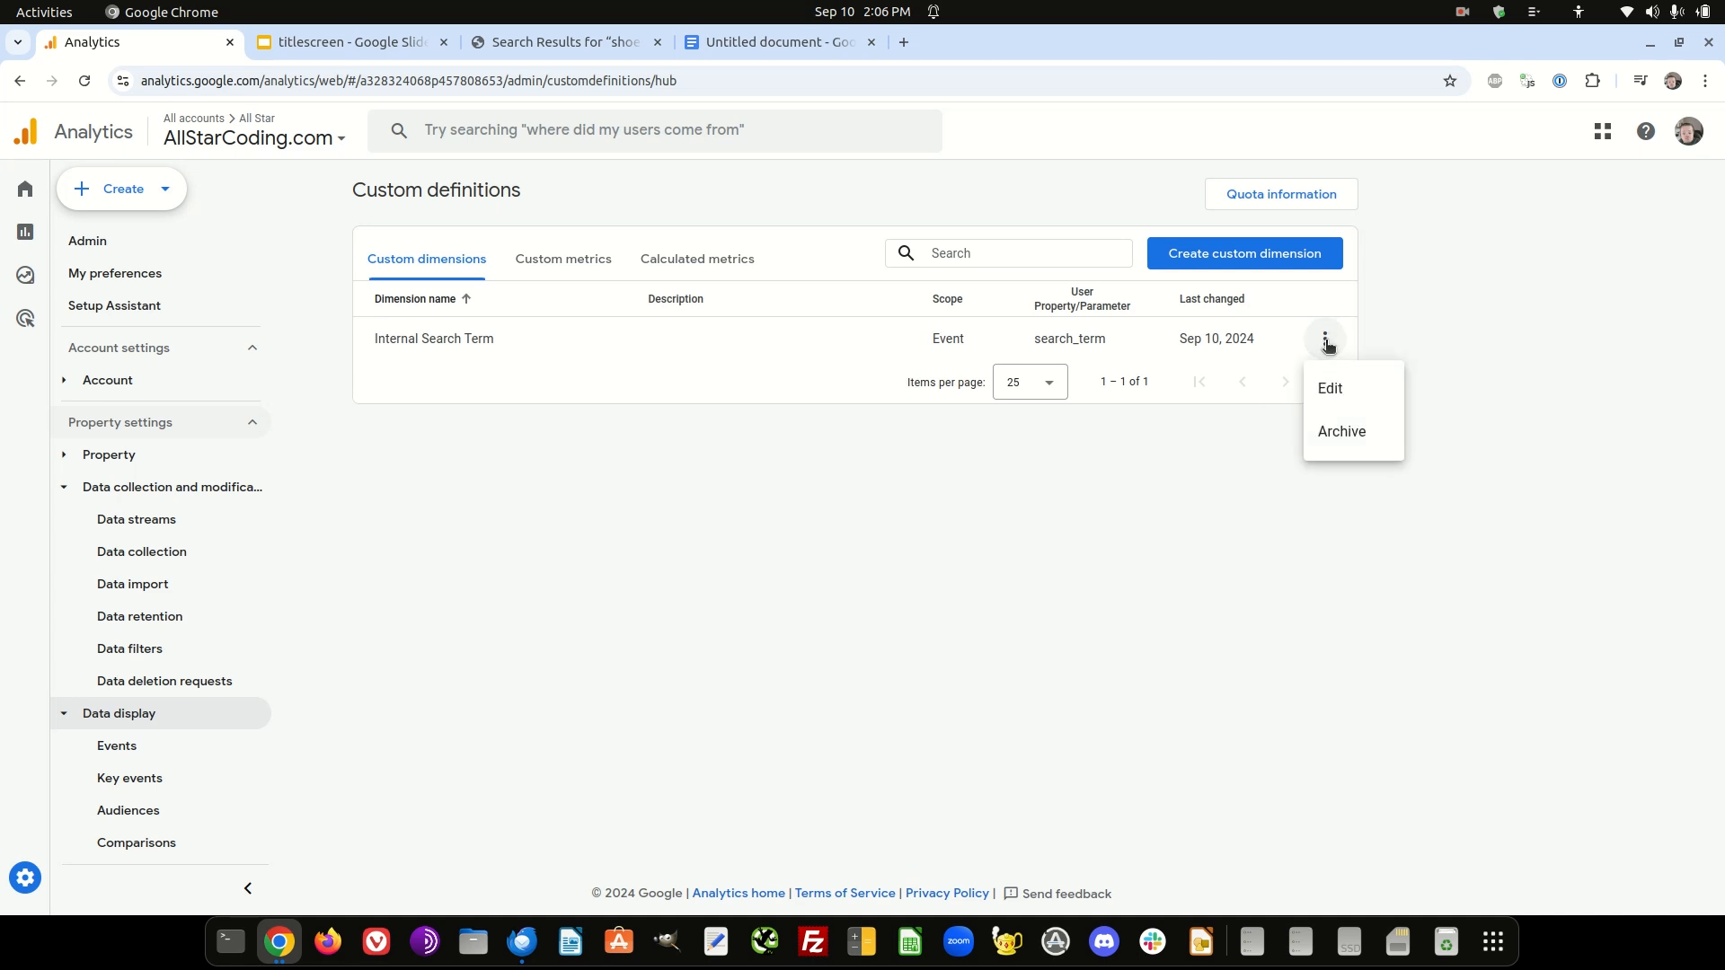
{"action": "left_click", "coordinate": [1340, 433]}
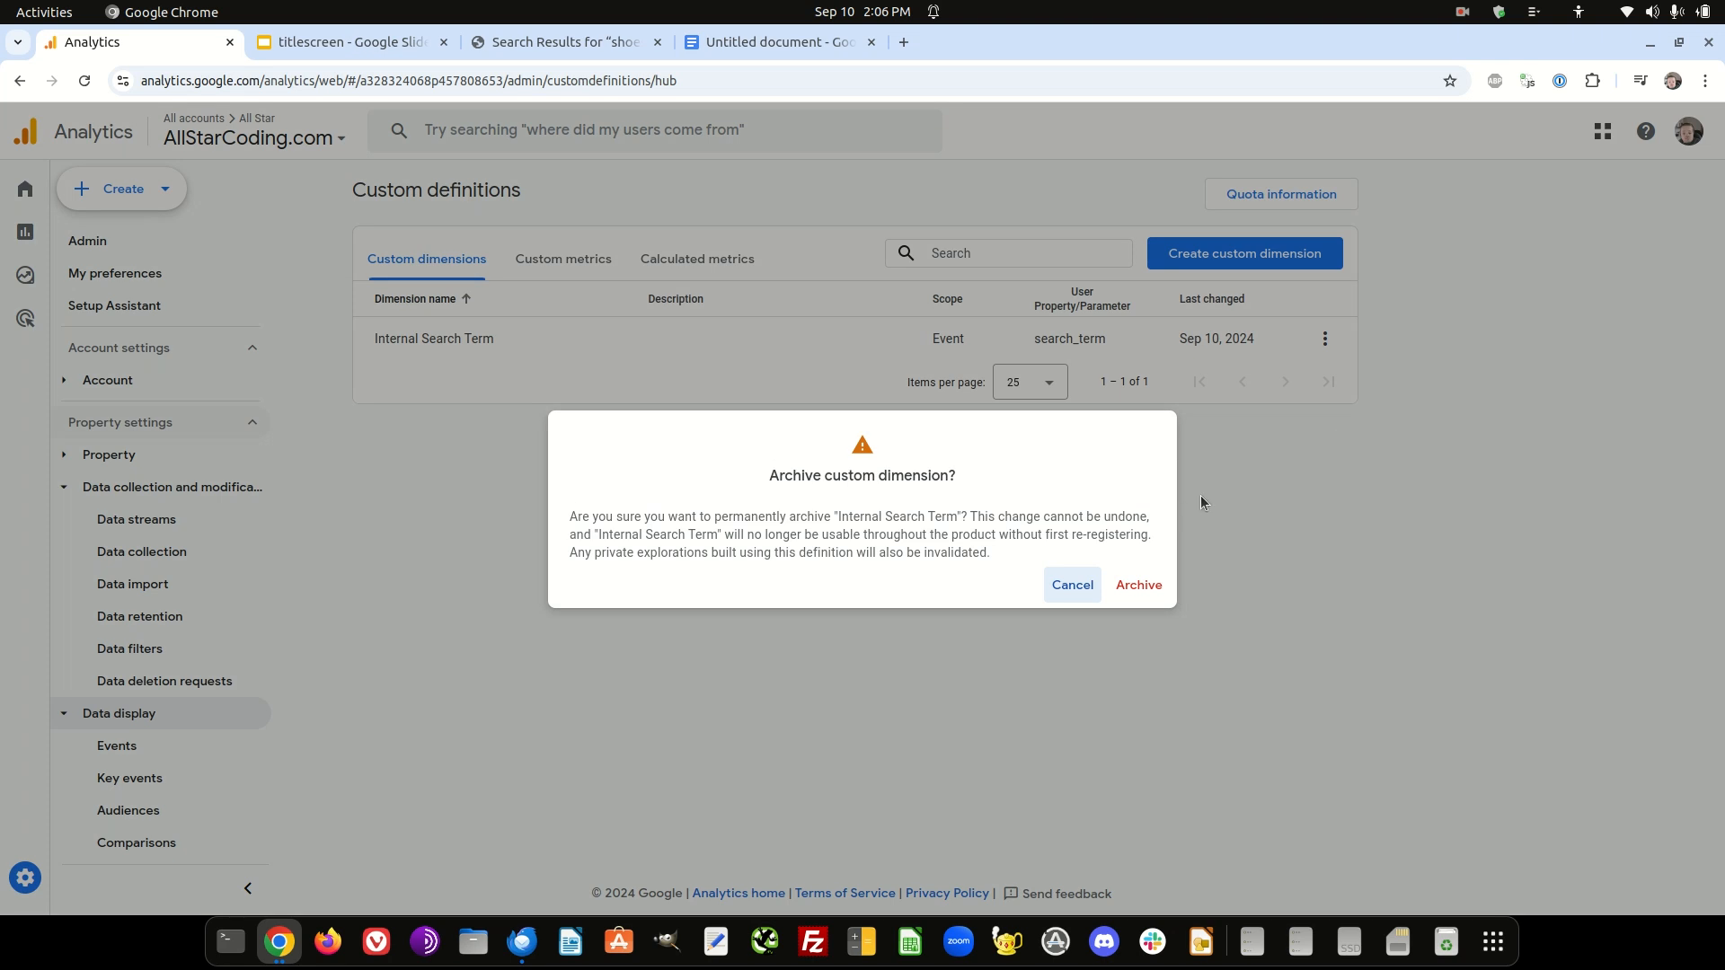
{"action": "left_click", "coordinate": [1137, 587]}
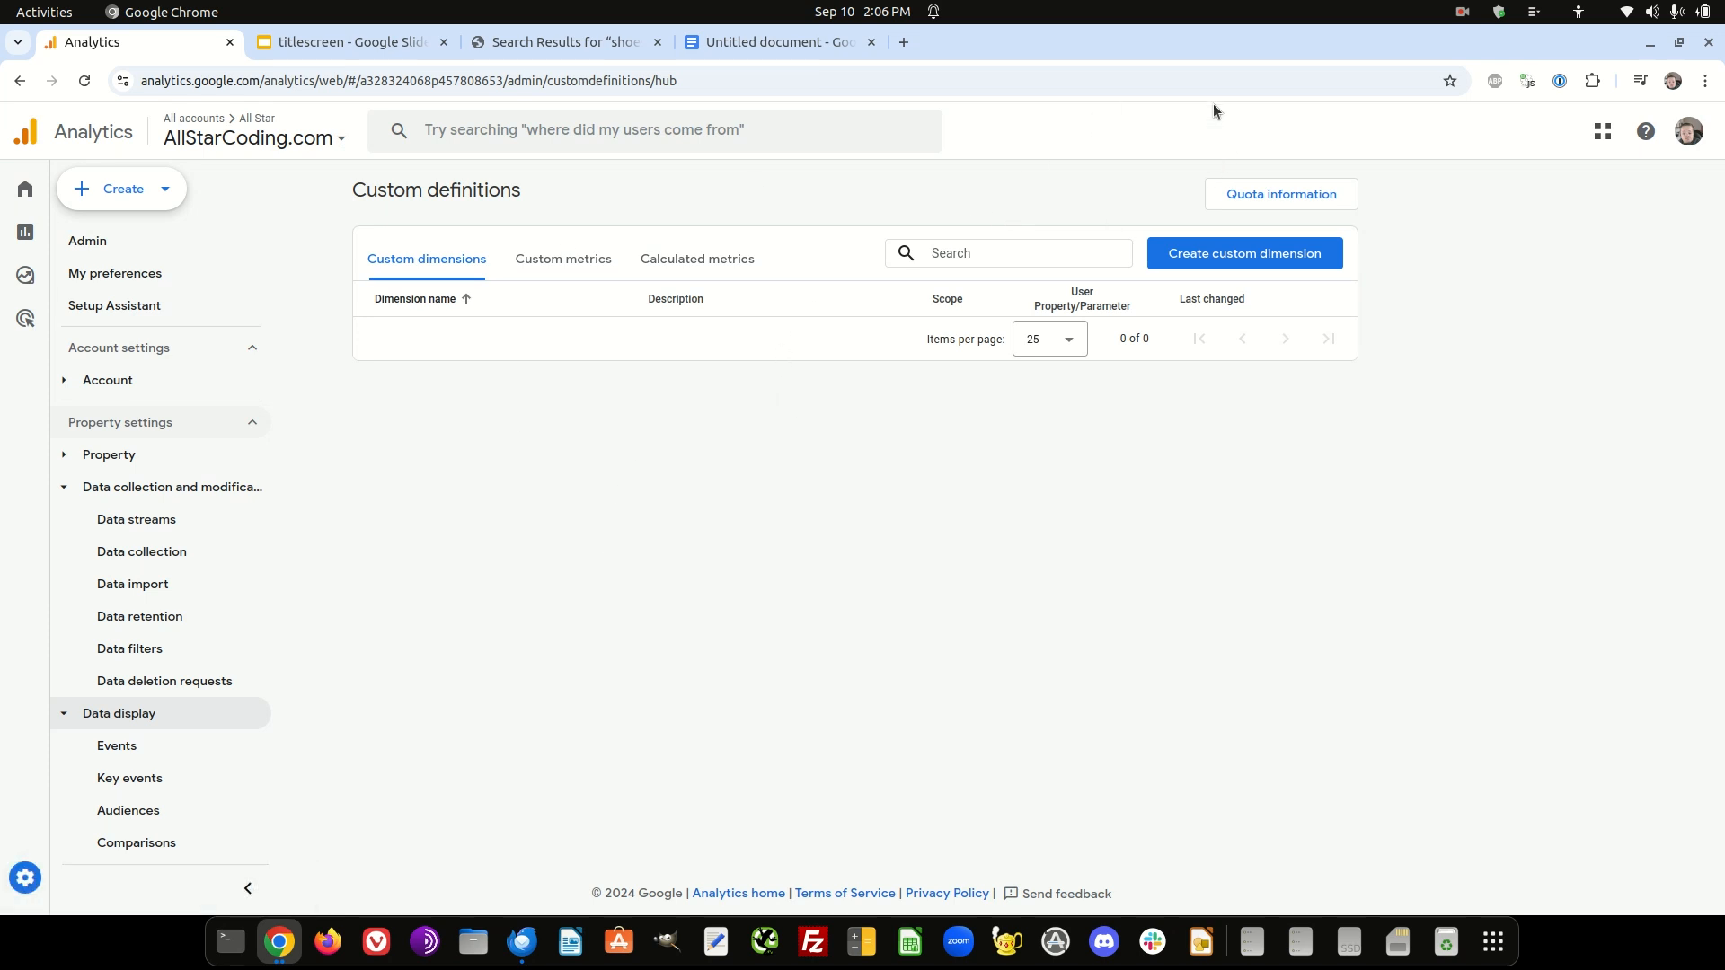
- Start a new event-scoped custom dimension named "Internal Search Term v2", leaving its description empty
{"action": "left_click", "coordinate": [1223, 256]}
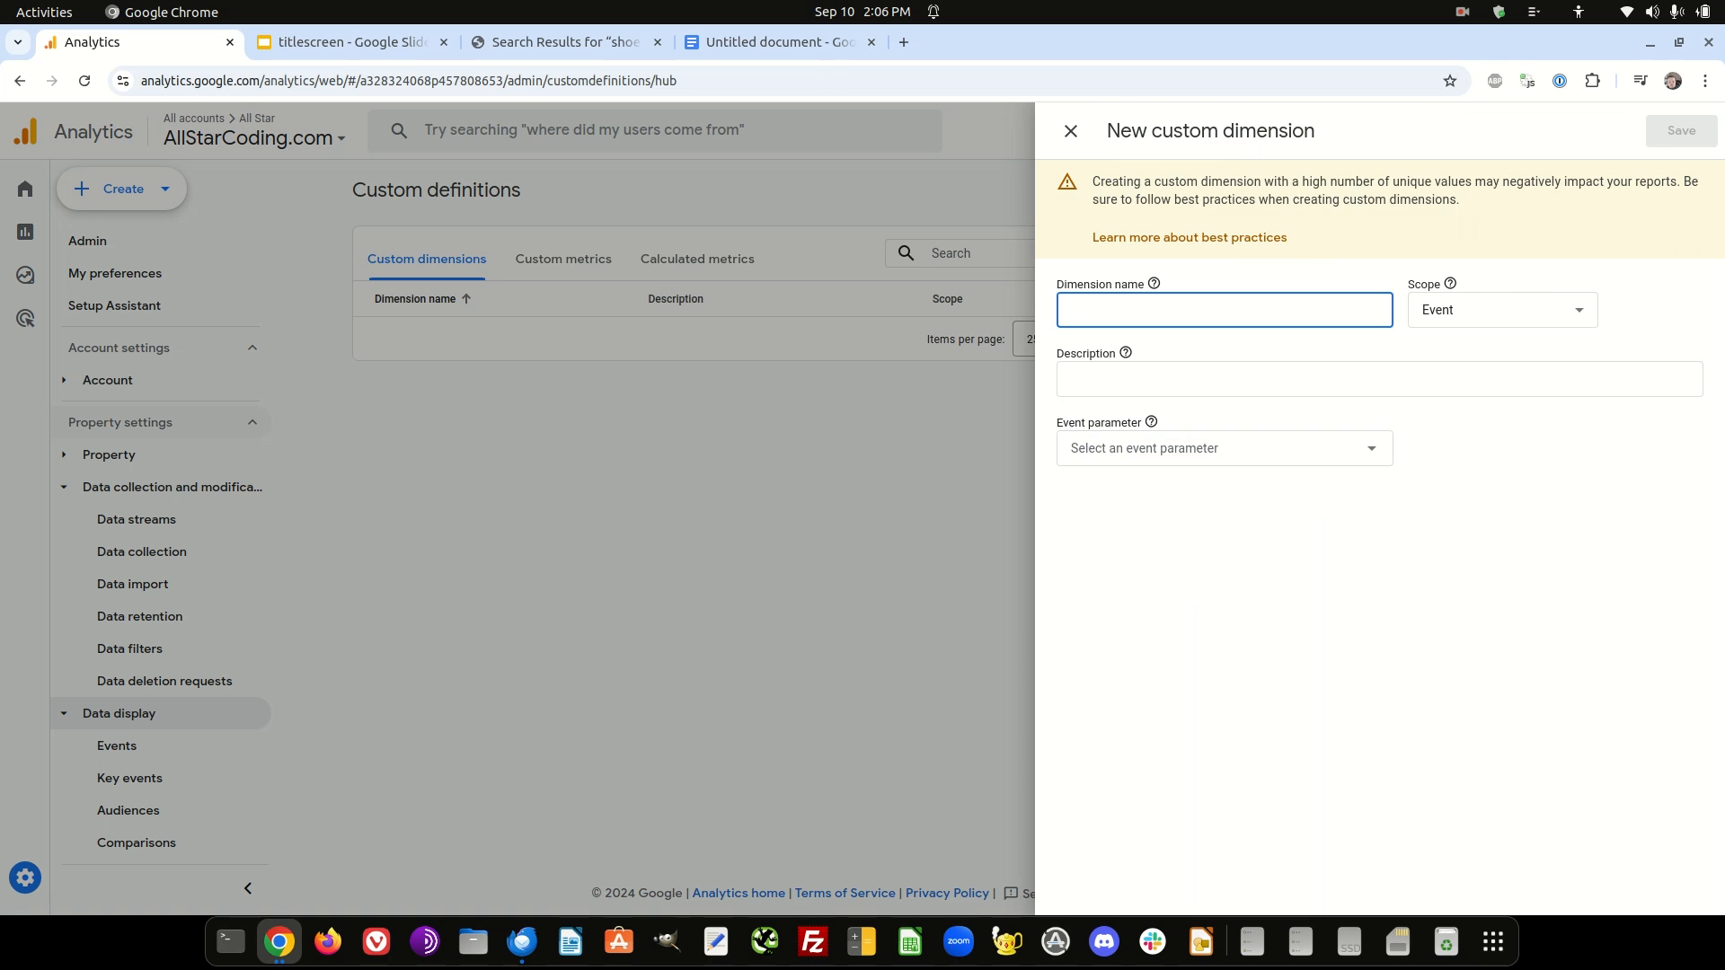
{"action": "type", "text": "Internal Search Term"}
{"action": "type", "text": "v2"}
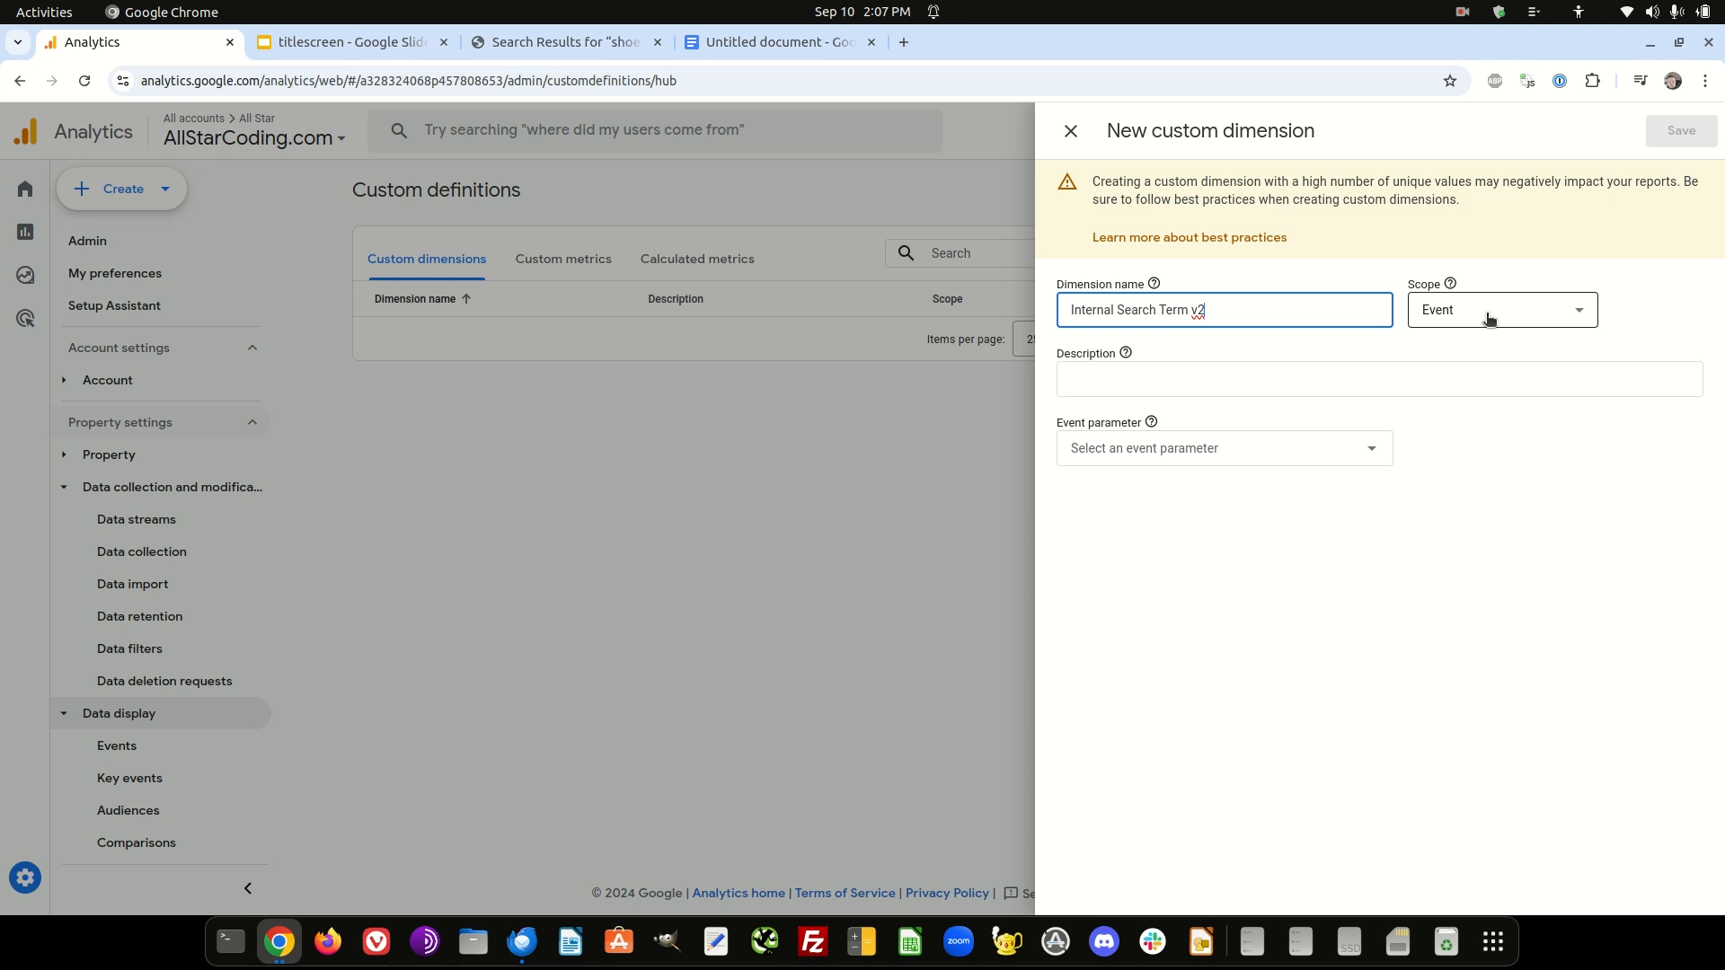
{"action": "left_click", "coordinate": [1132, 368]}
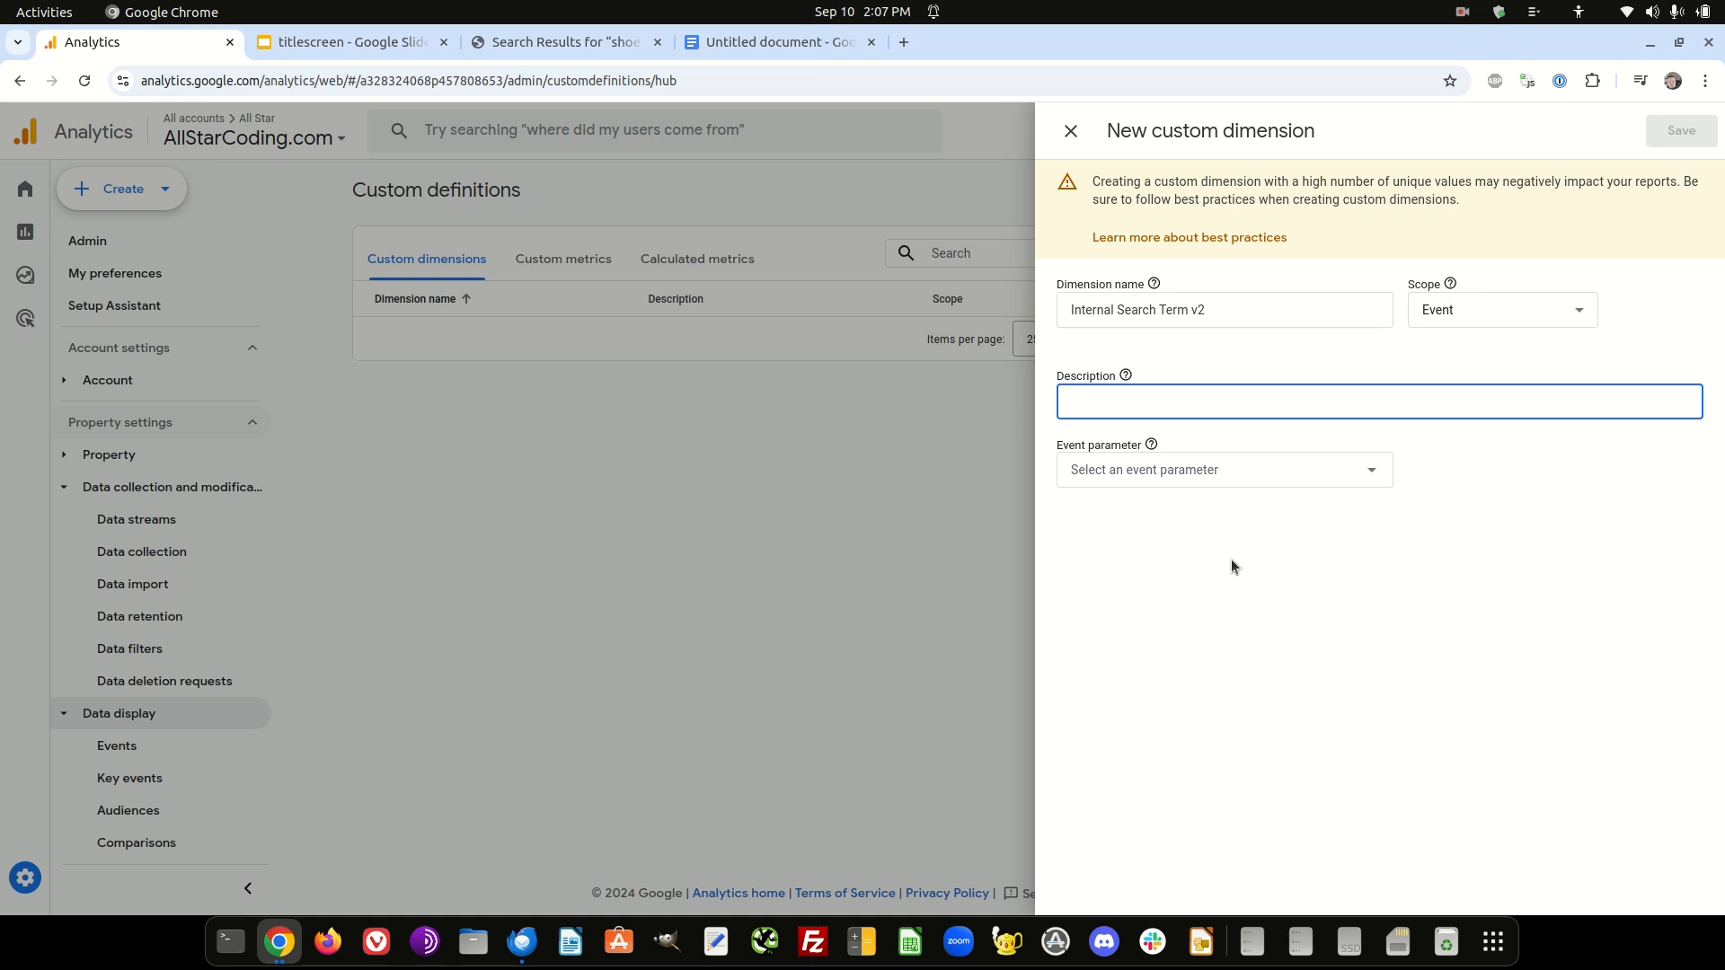
- Set the new custom dimension's event parameter to search_term
{"action": "left_click", "coordinate": [1205, 480]}
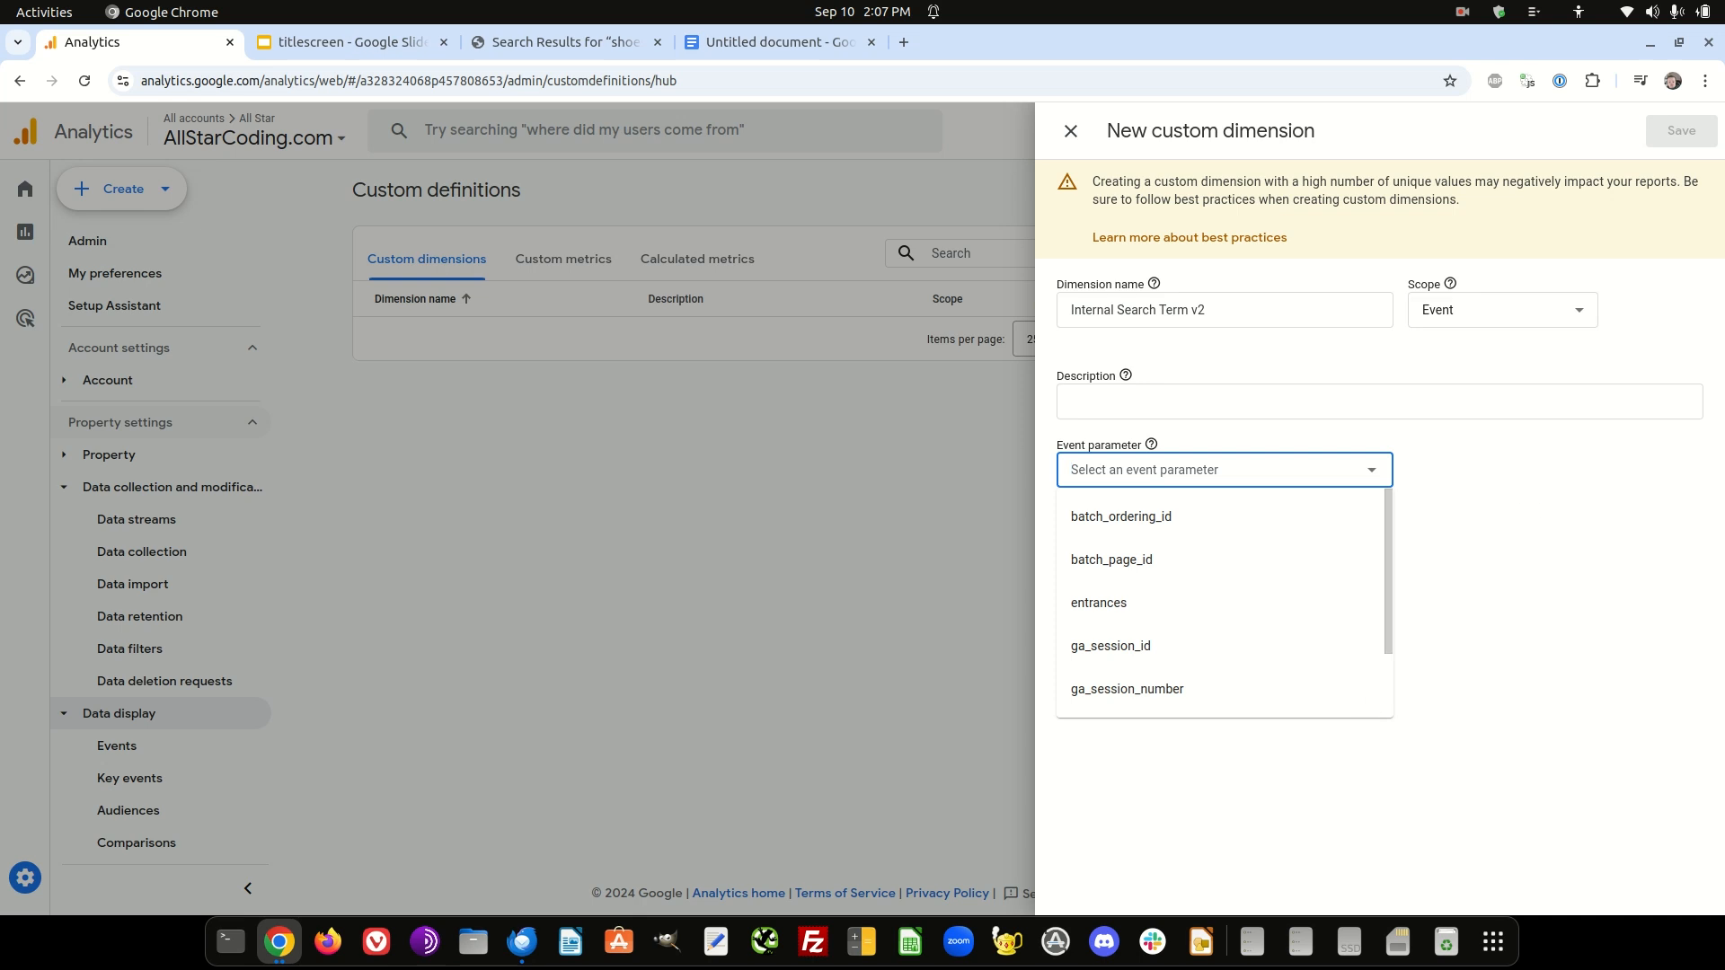
{"action": "type", "text": "sa"}
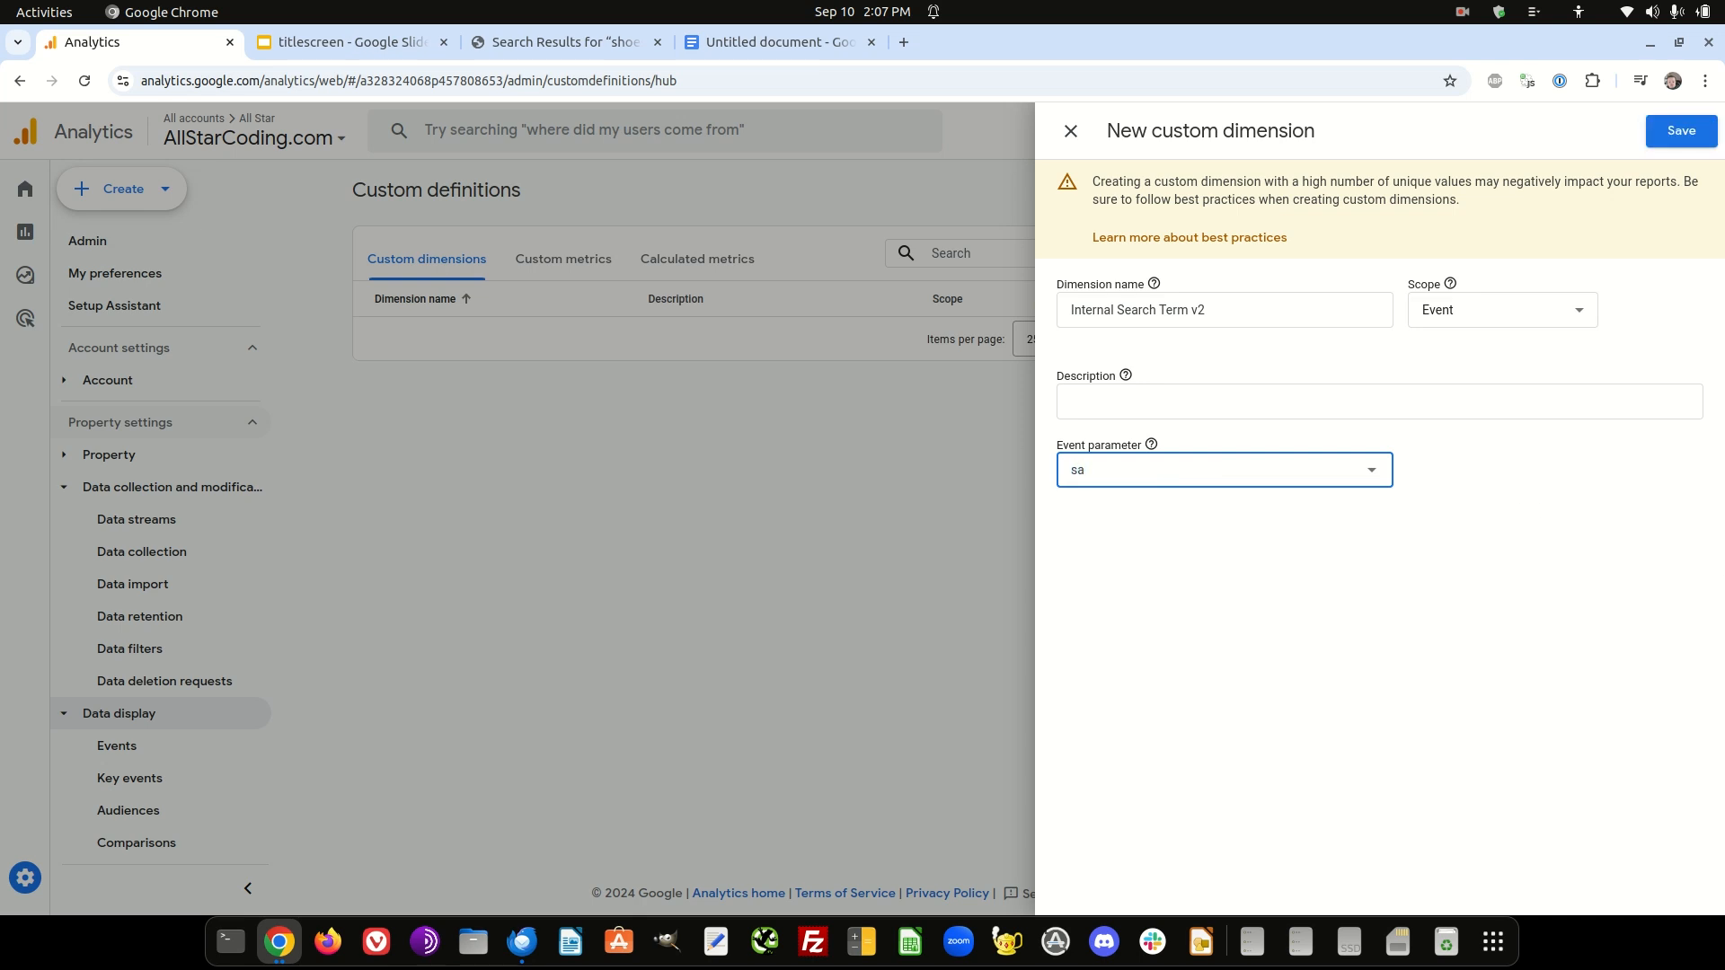
{"action": "key", "text": "BackSpace"}
{"action": "type", "text": "earch_term"}
{"action": "left_click", "coordinate": [1210, 624]}
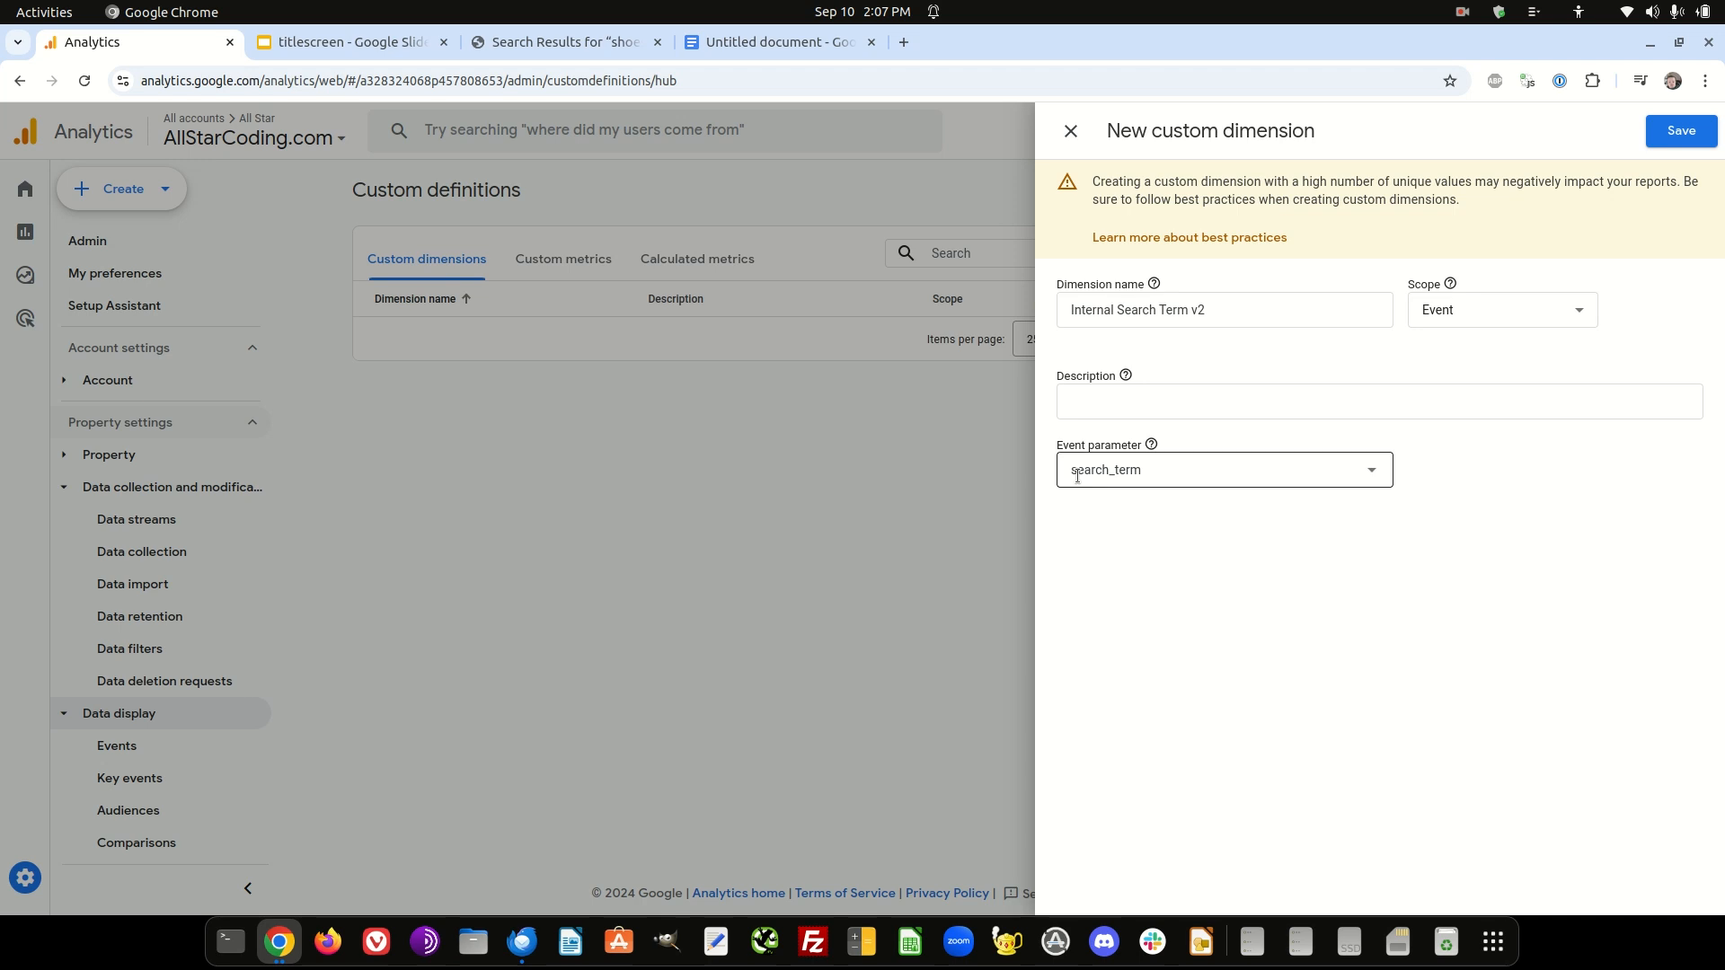
- Save the new custom dimension and open the reports Library
{"action": "left_click", "coordinate": [1687, 131]}
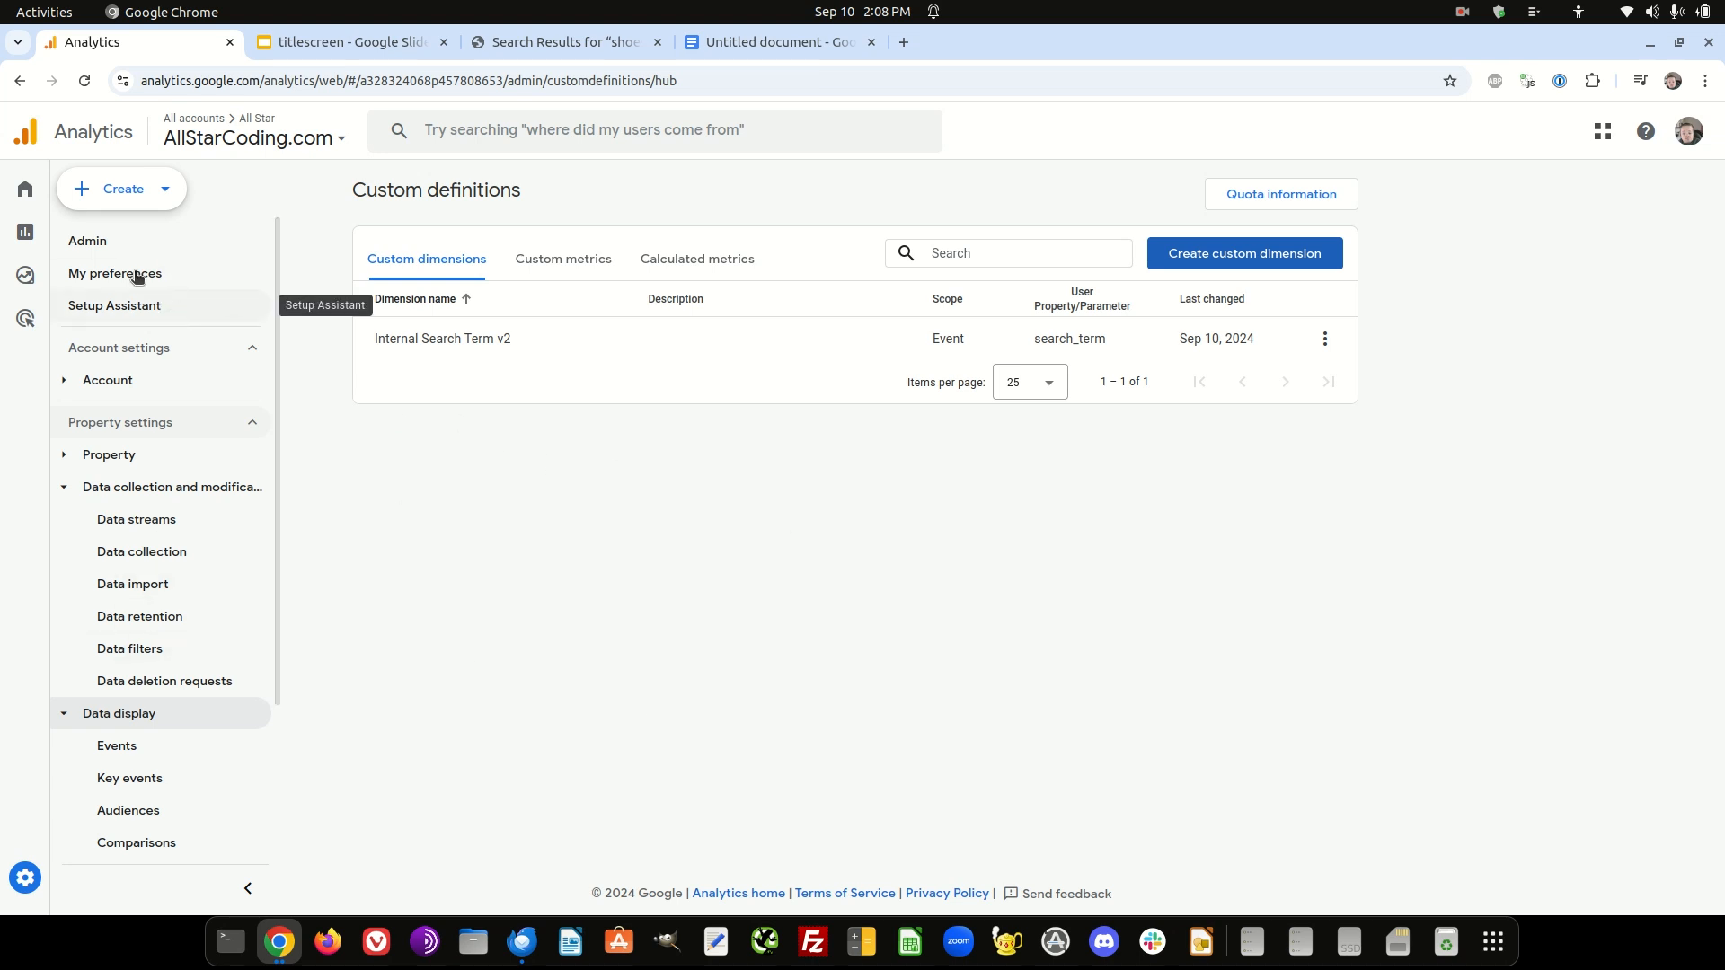
{"action": "left_click", "coordinate": [76, 231]}
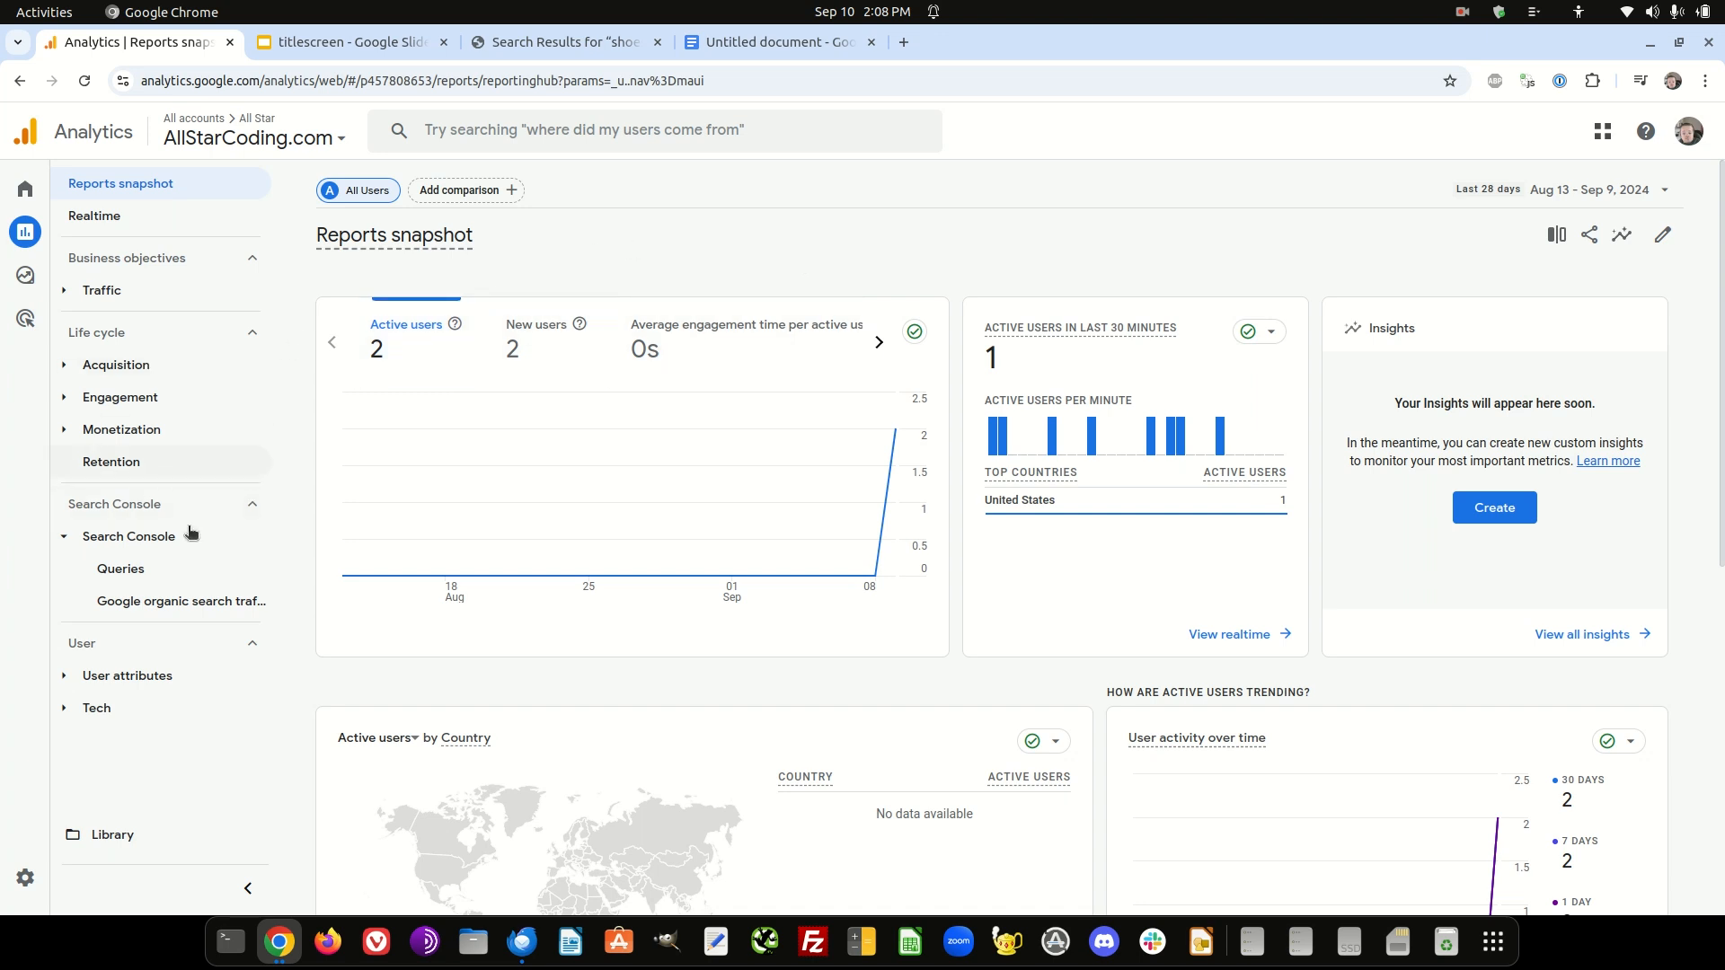
{"action": "left_click", "coordinate": [115, 835]}
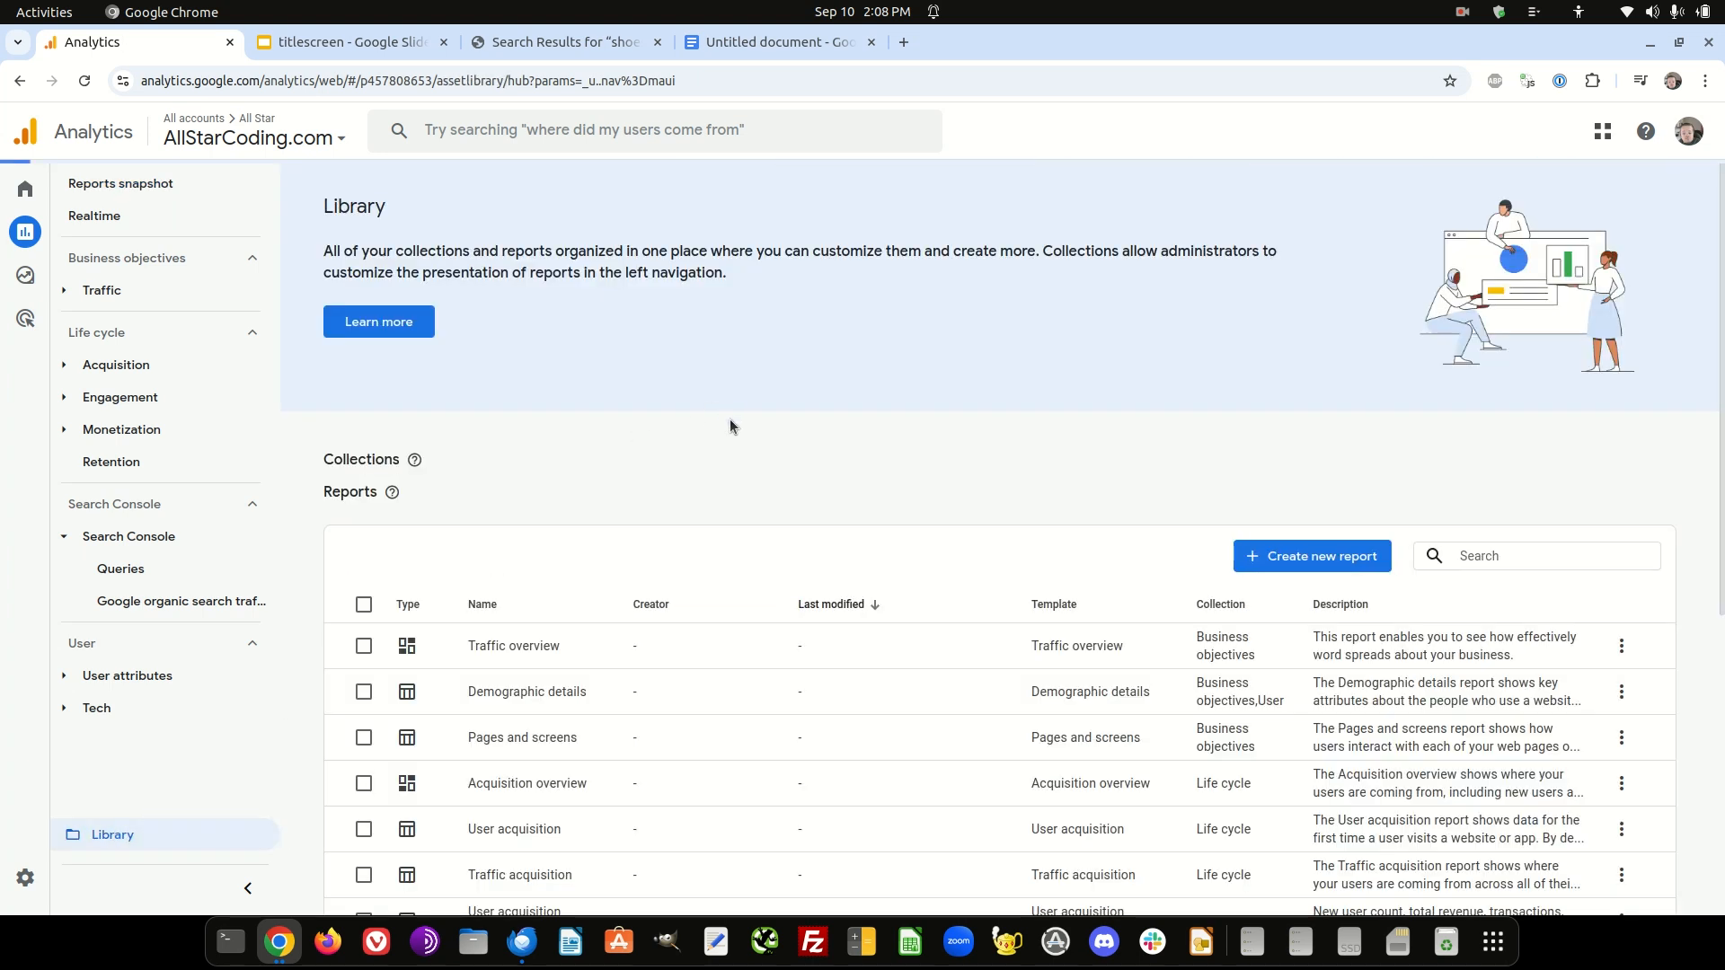
- Start a new detail report from the Blank option in the Library
{"action": "scroll", "coordinate": [678, 355], "scroll_direction": "down", "scroll_amount": 3}
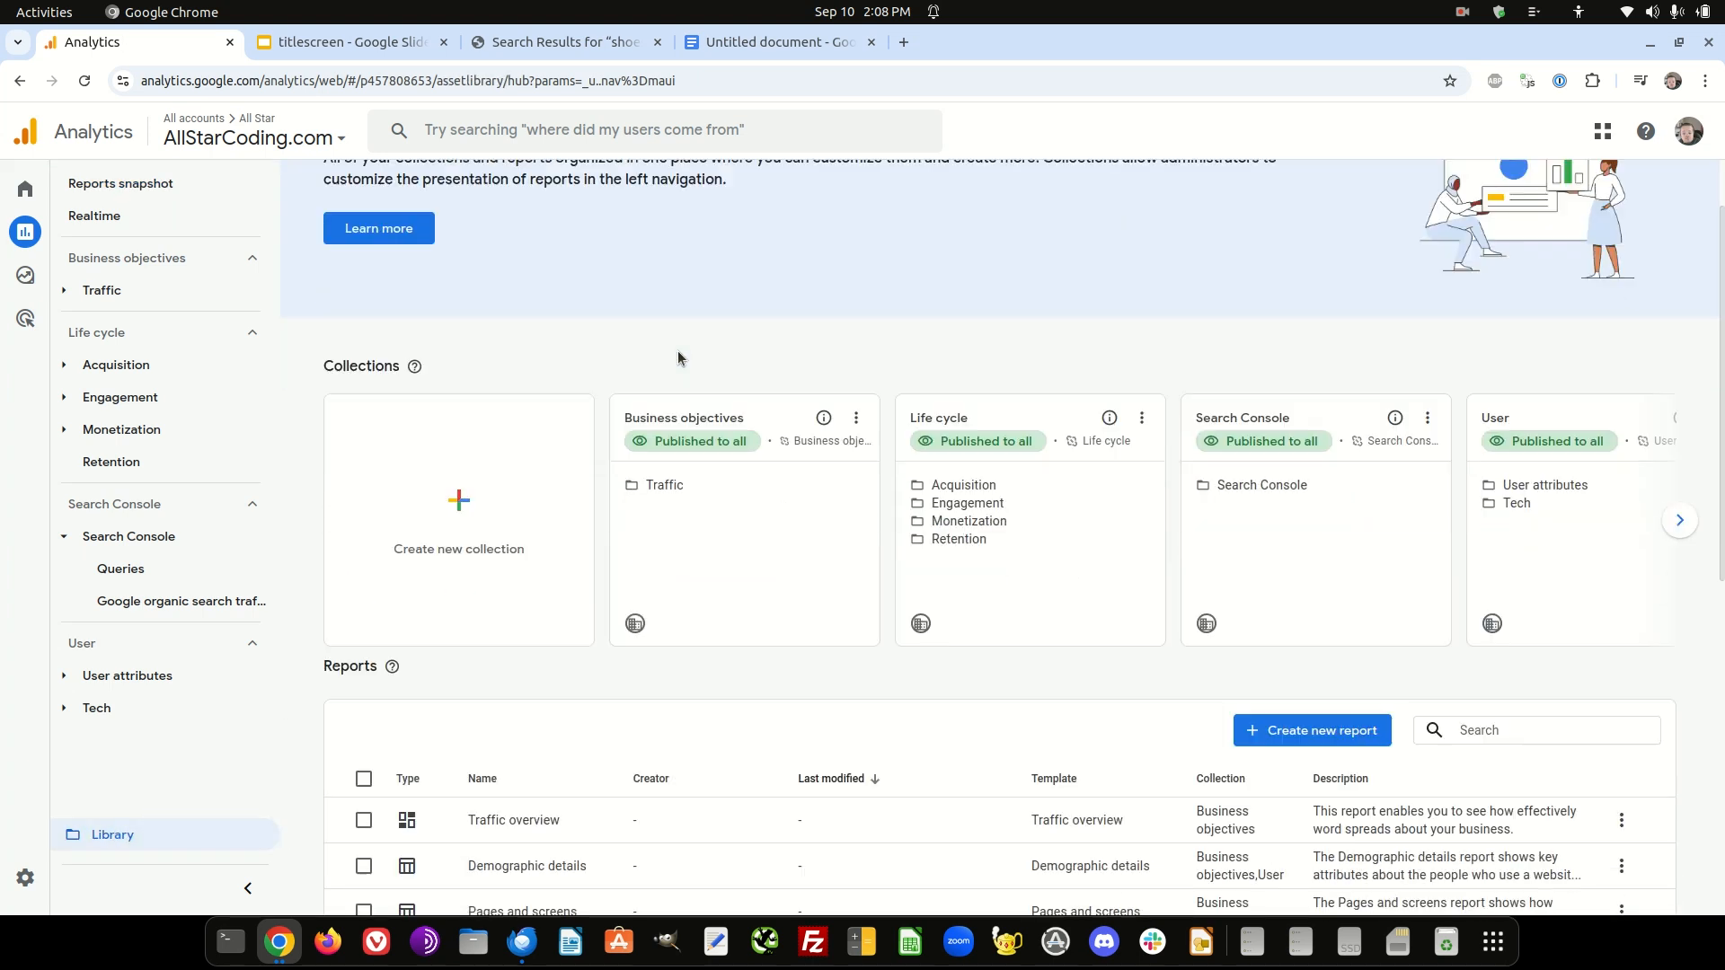
{"action": "scroll", "coordinate": [662, 359], "scroll_direction": "down", "scroll_amount": 2}
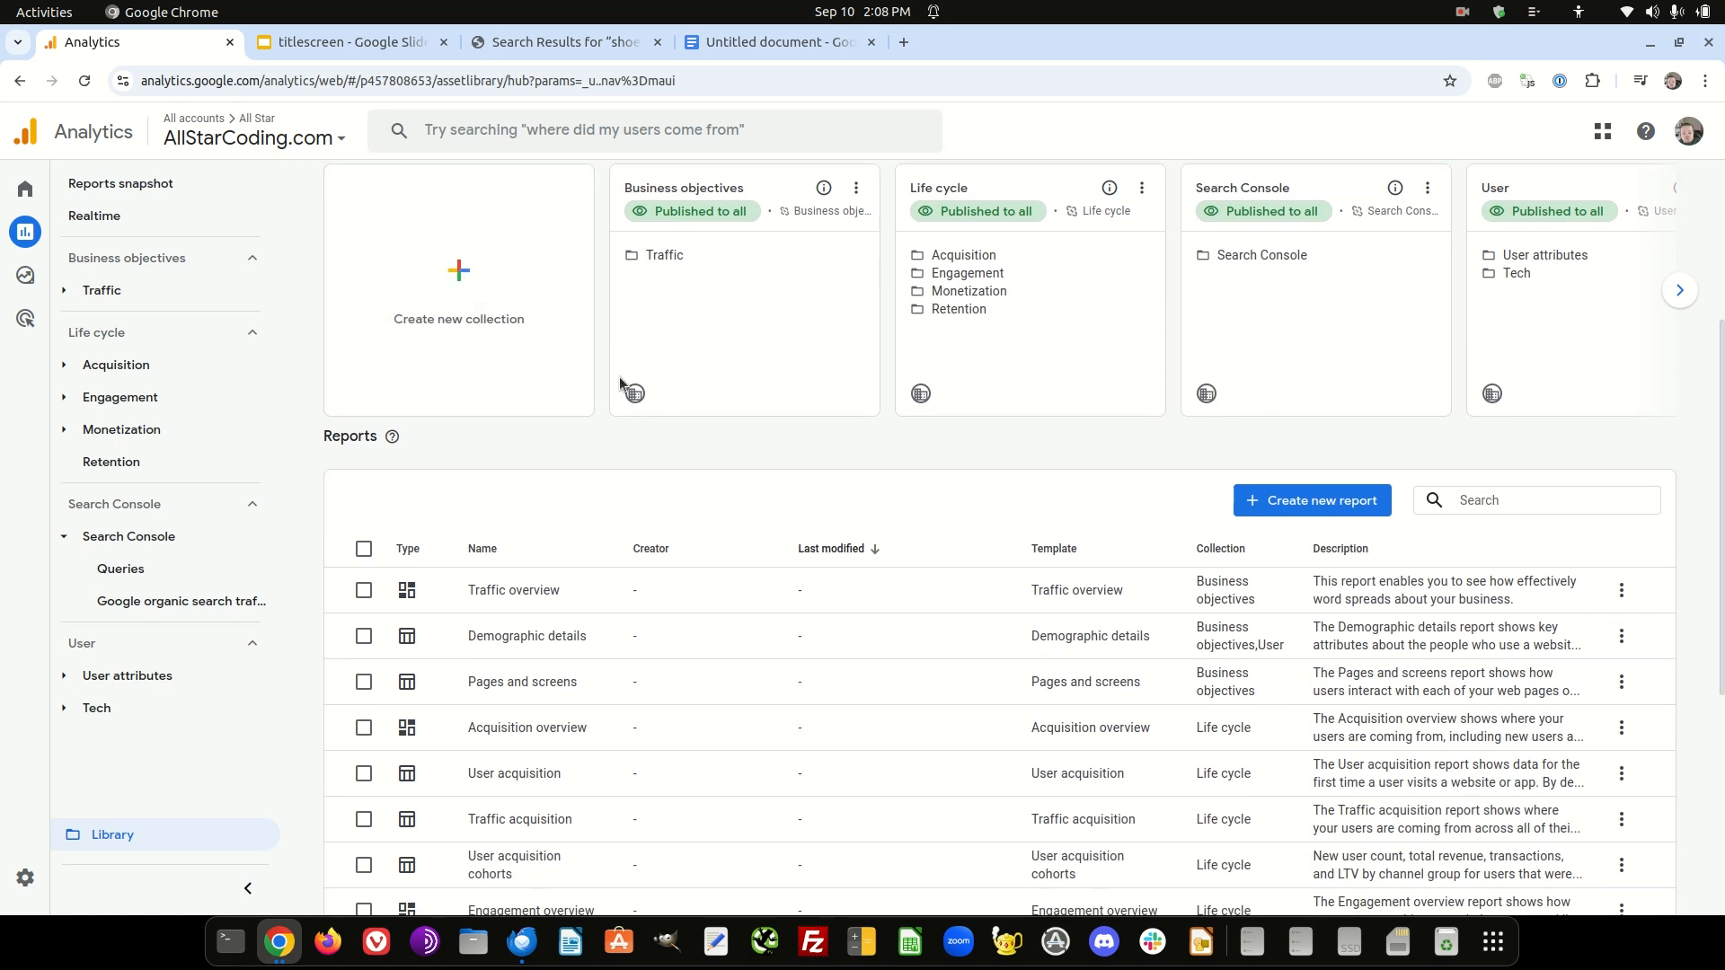
{"action": "scroll", "coordinate": [627, 389], "scroll_direction": "down", "scroll_amount": 2}
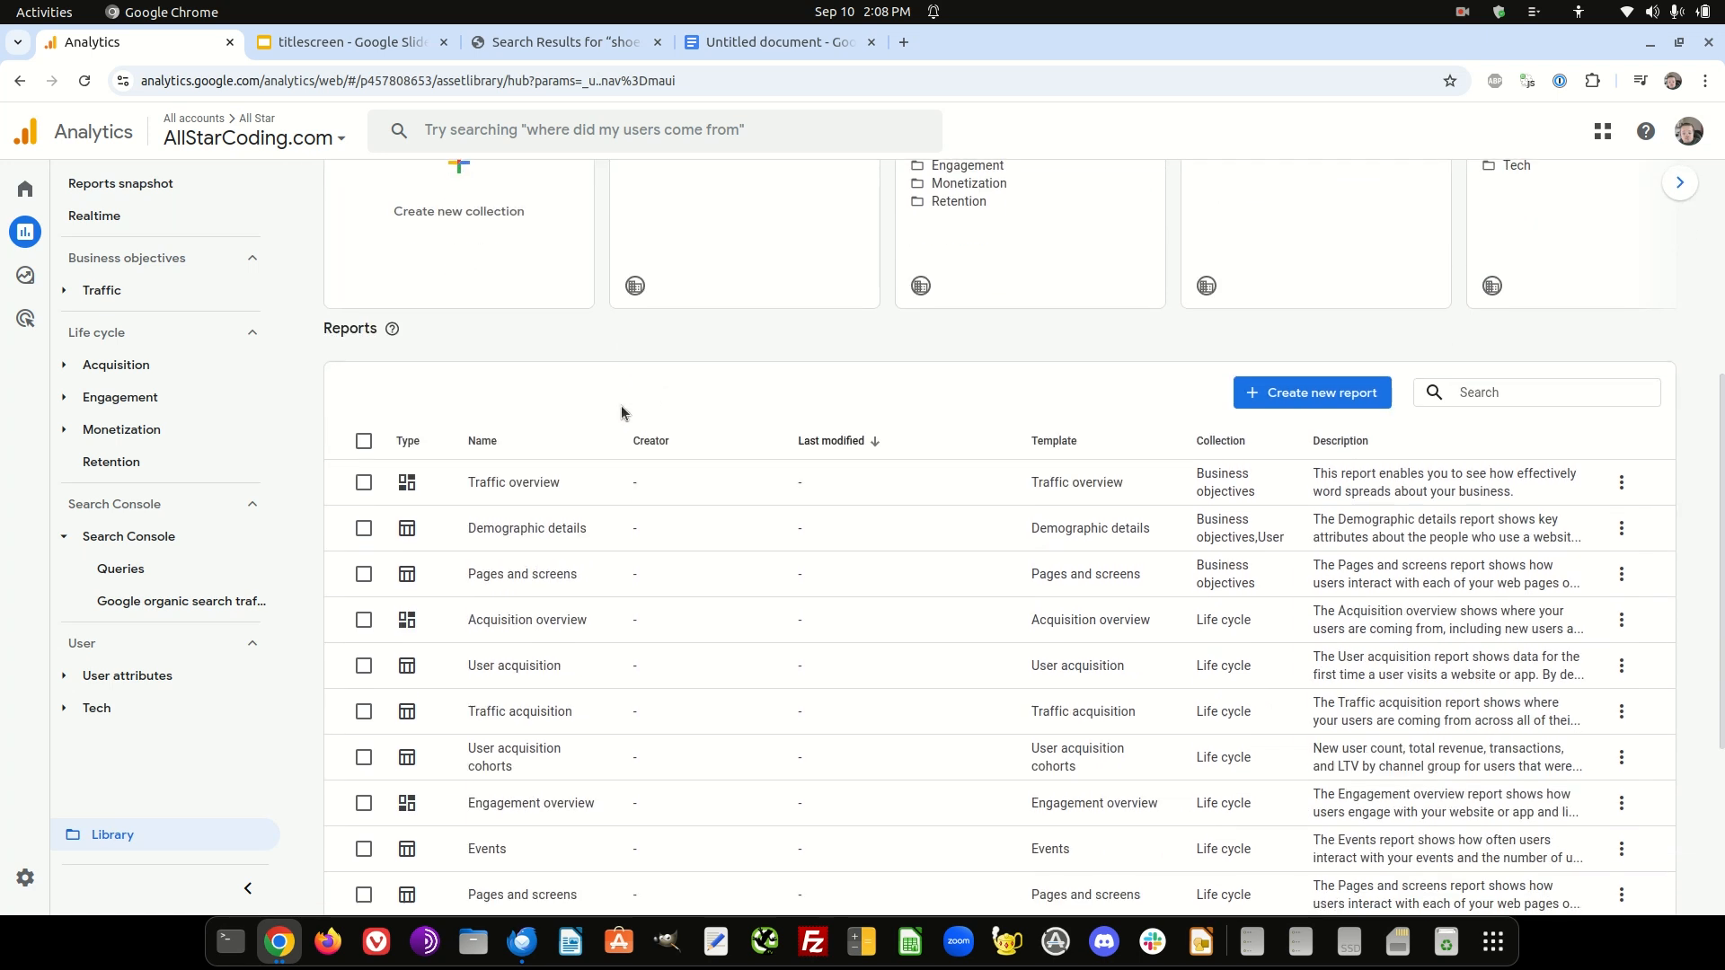
{"action": "left_click", "coordinate": [1326, 398]}
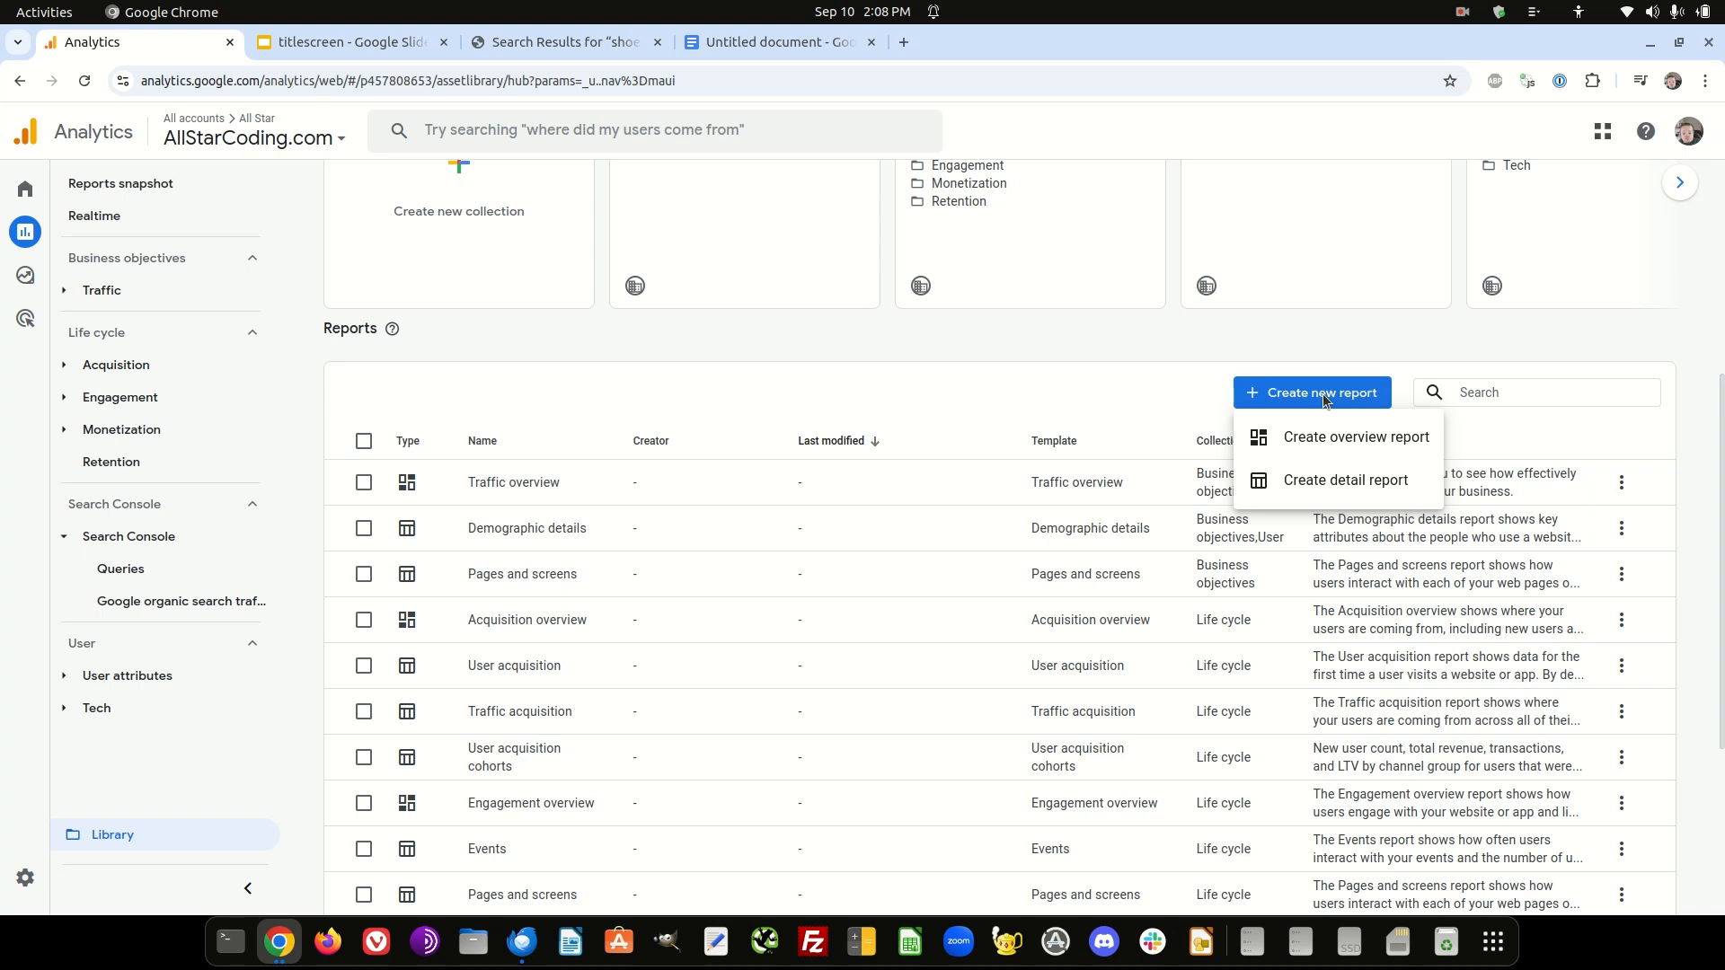
{"action": "left_click", "coordinate": [1321, 485]}
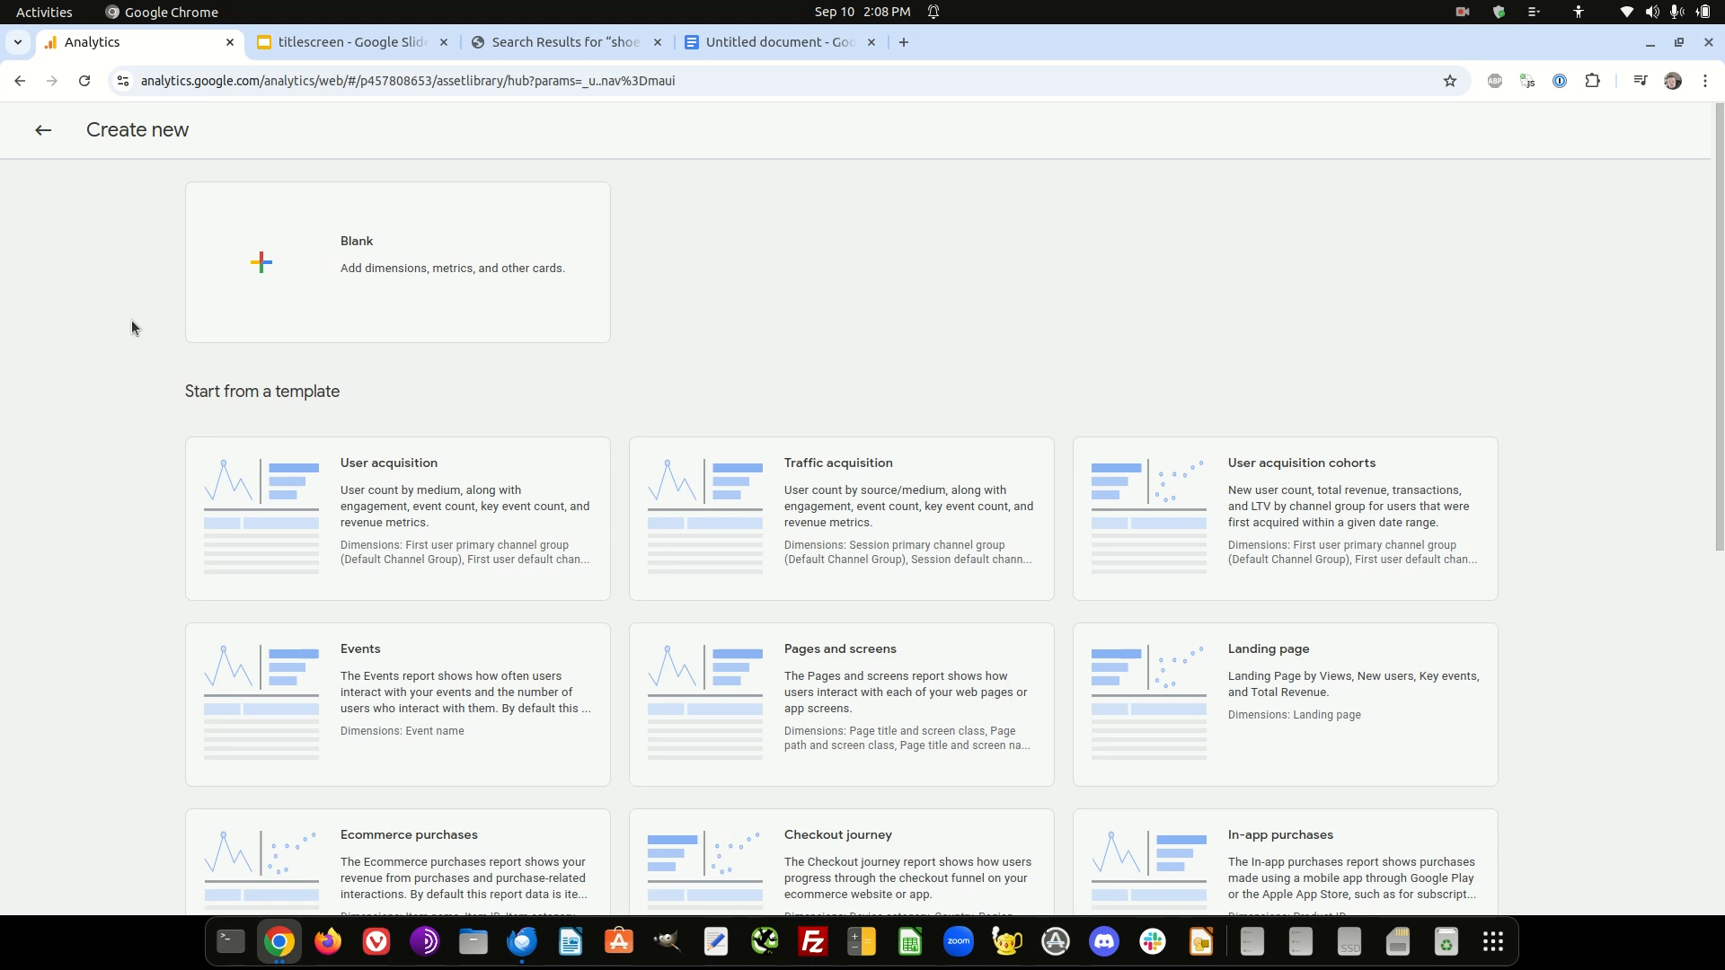
{"action": "left_click", "coordinate": [340, 236]}
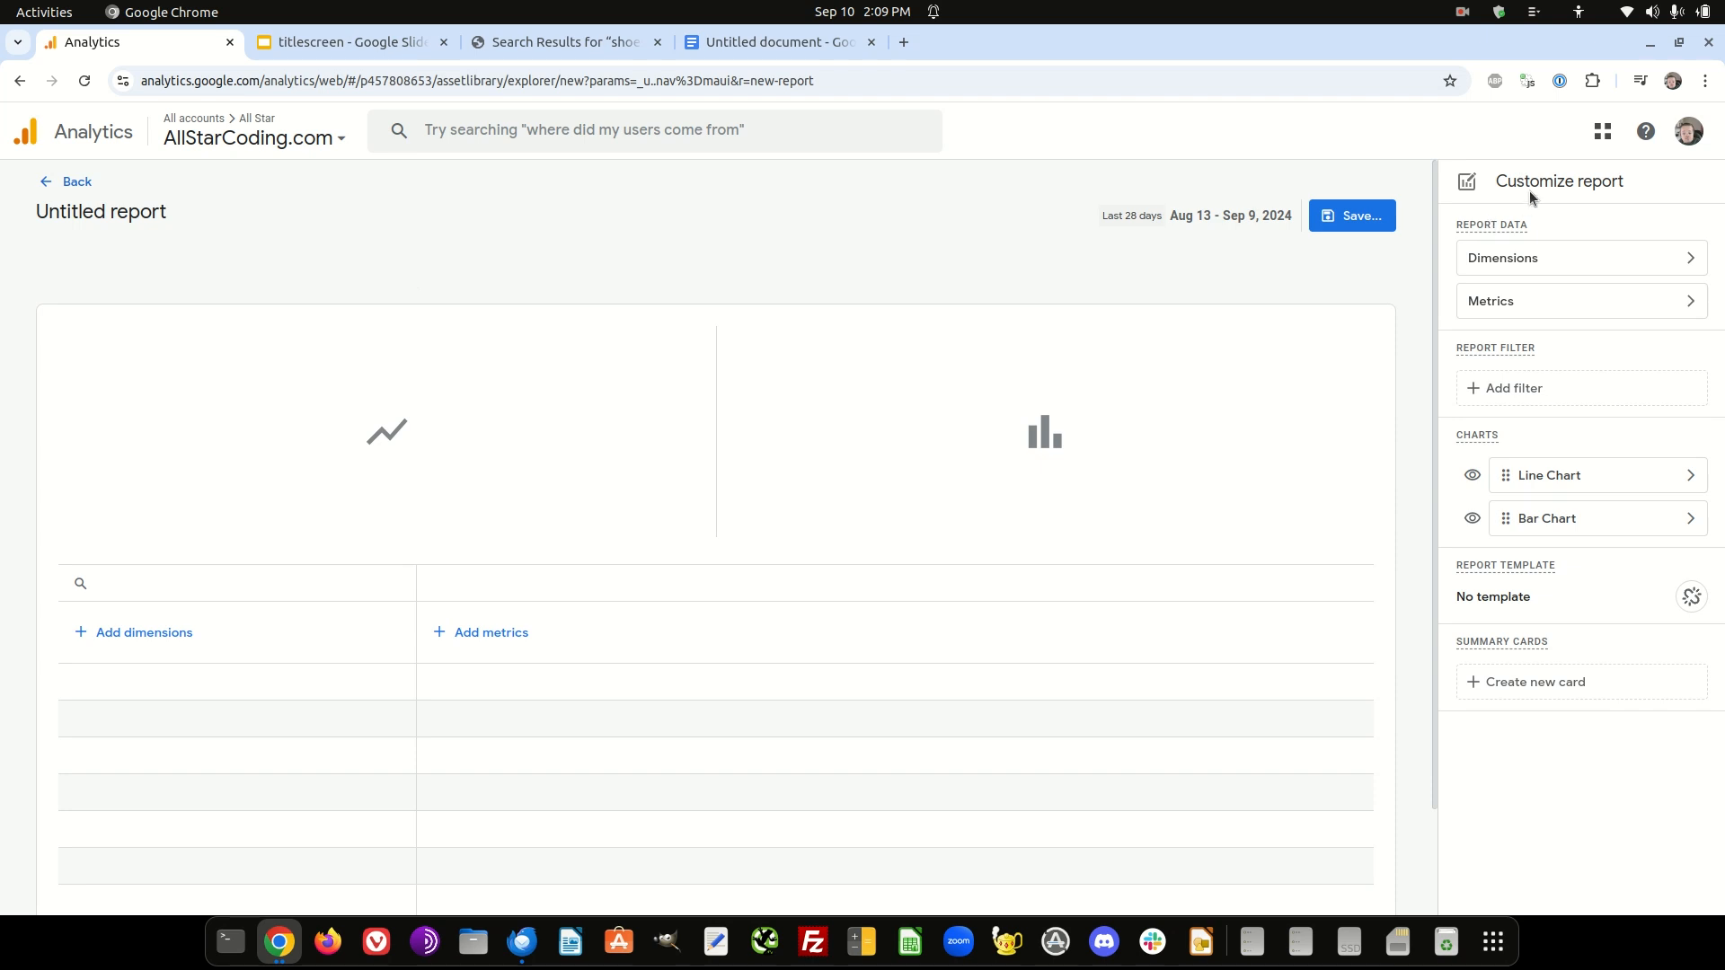
- Add the custom dimension Internal Search Term v2 as the report's primary dimension and apply it
{"action": "left_click", "coordinate": [1560, 265]}
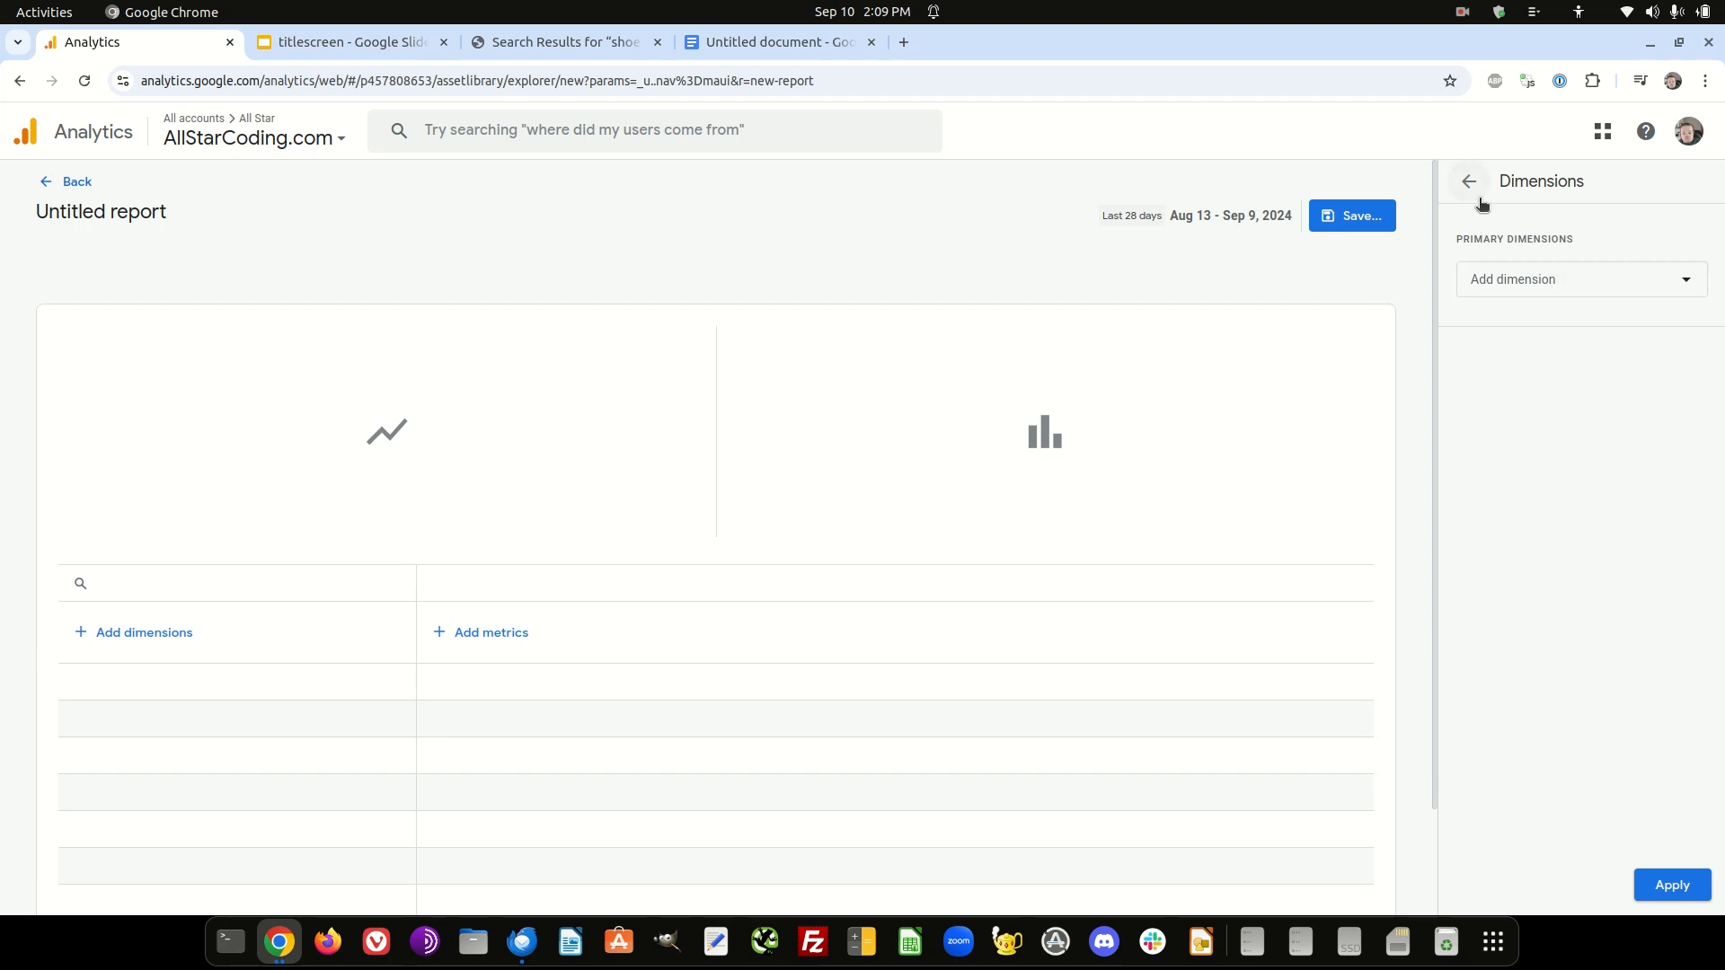
{"action": "left_click", "coordinate": [1687, 286]}
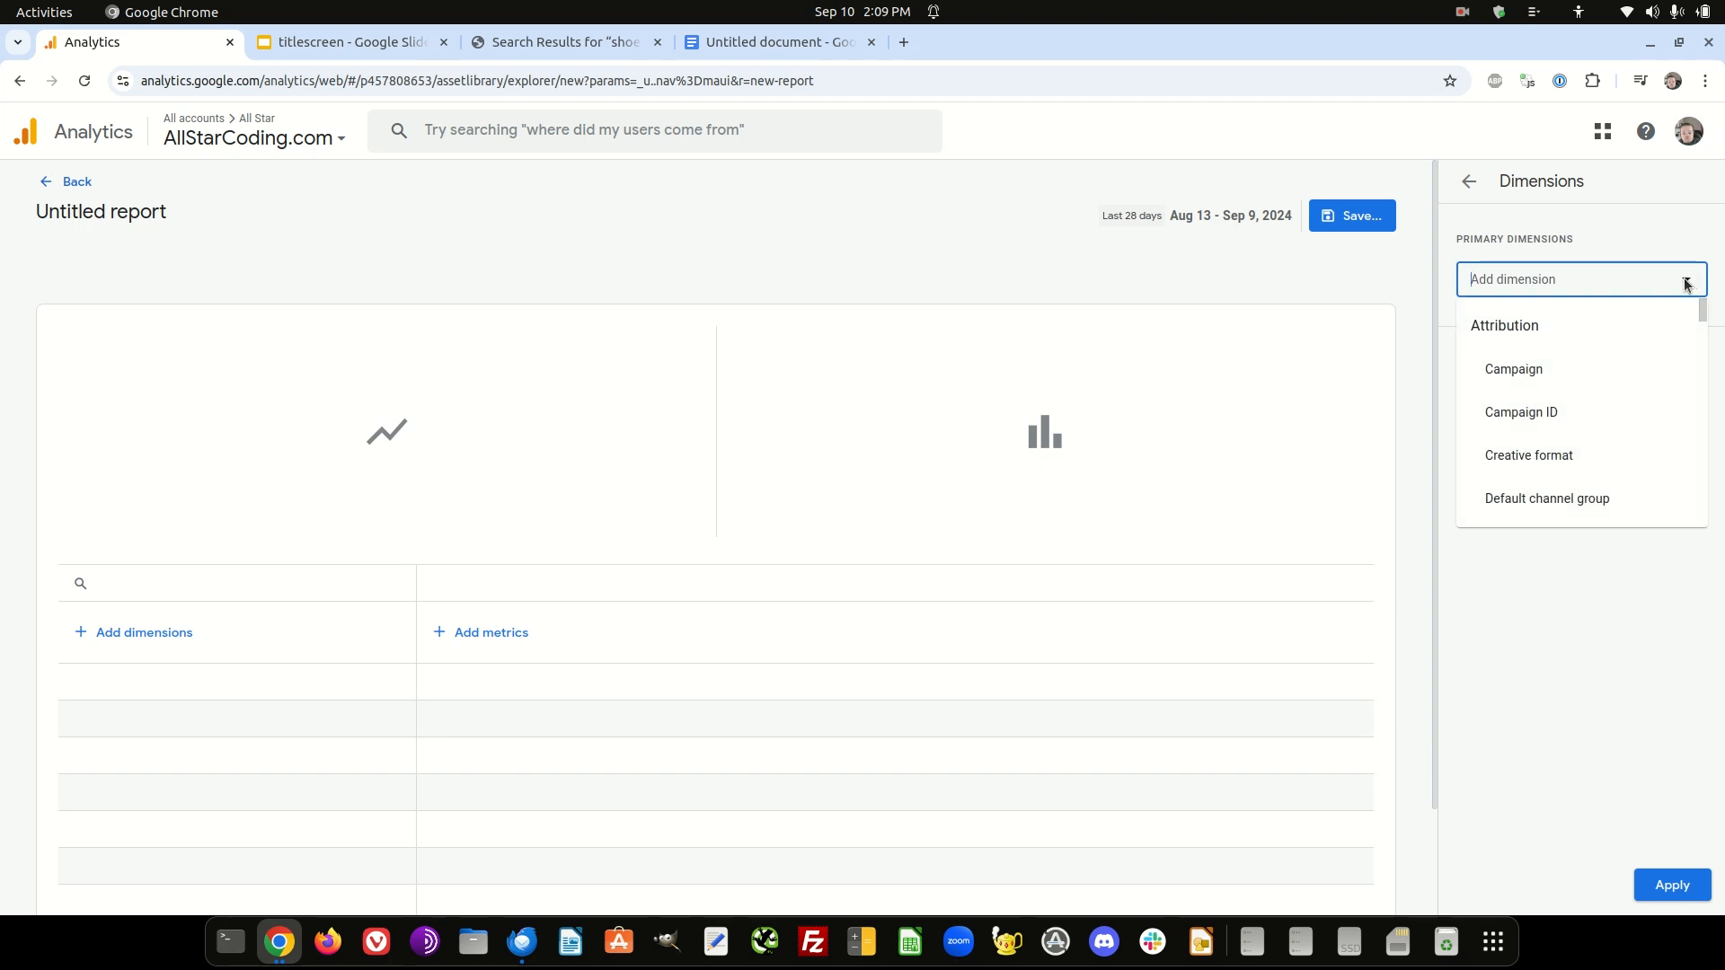
{"action": "type", "text": "cu"}
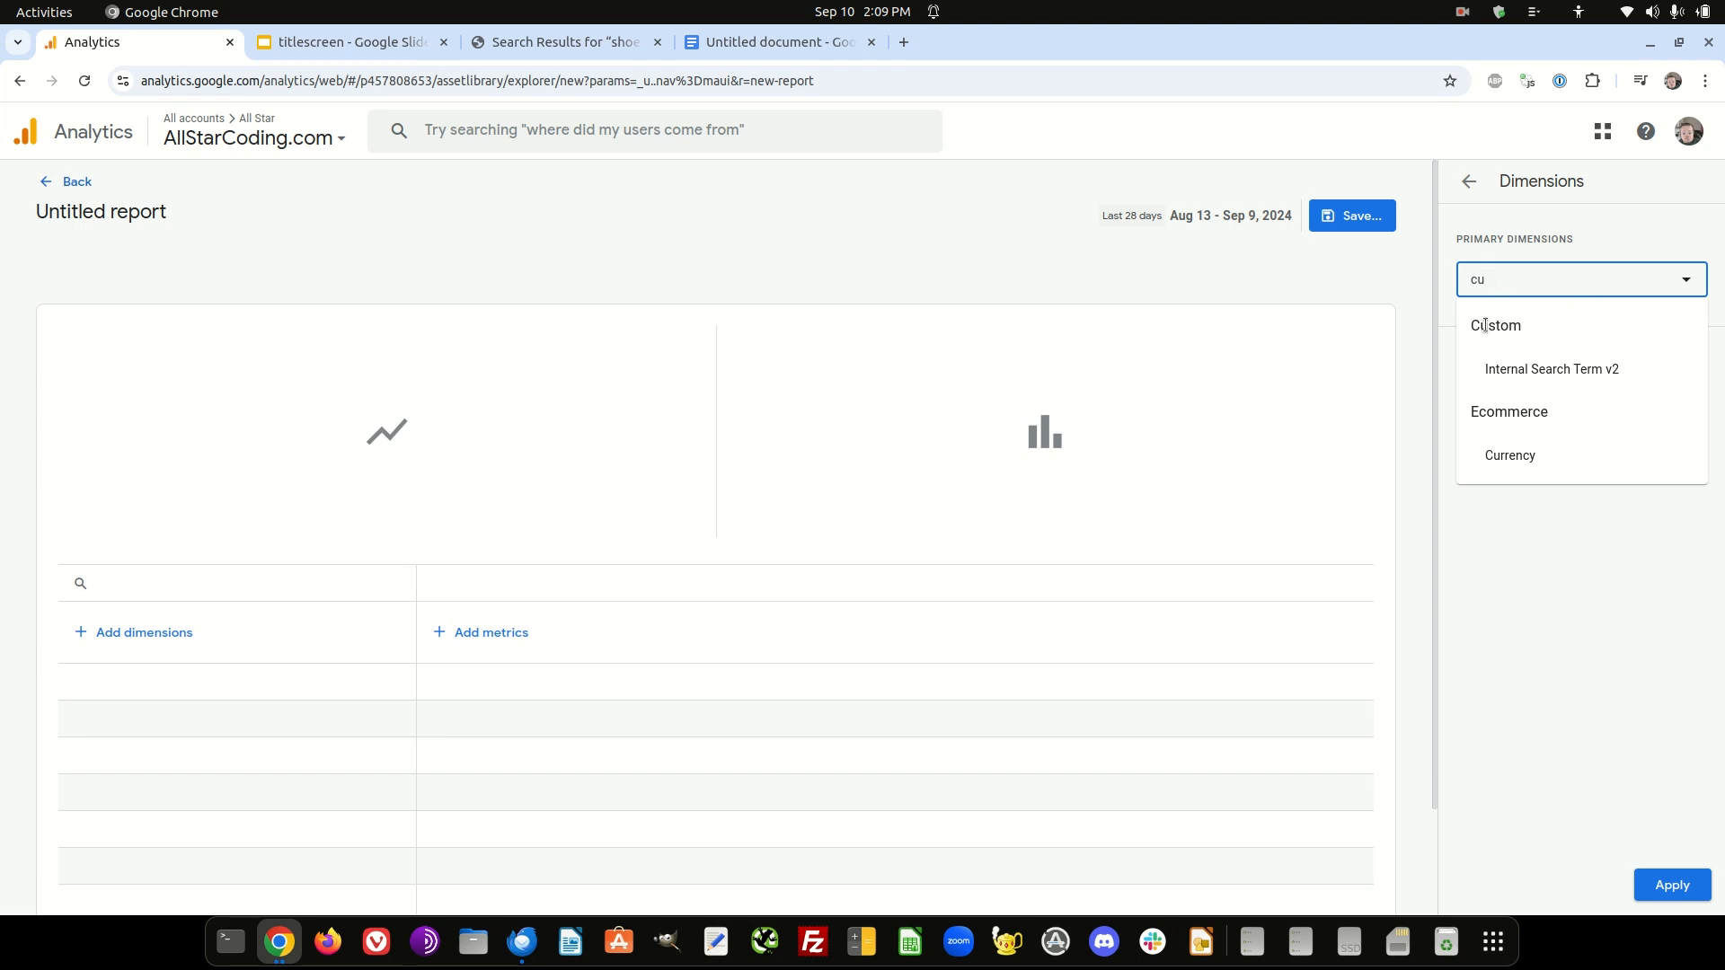
{"action": "left_click", "coordinate": [1609, 370]}
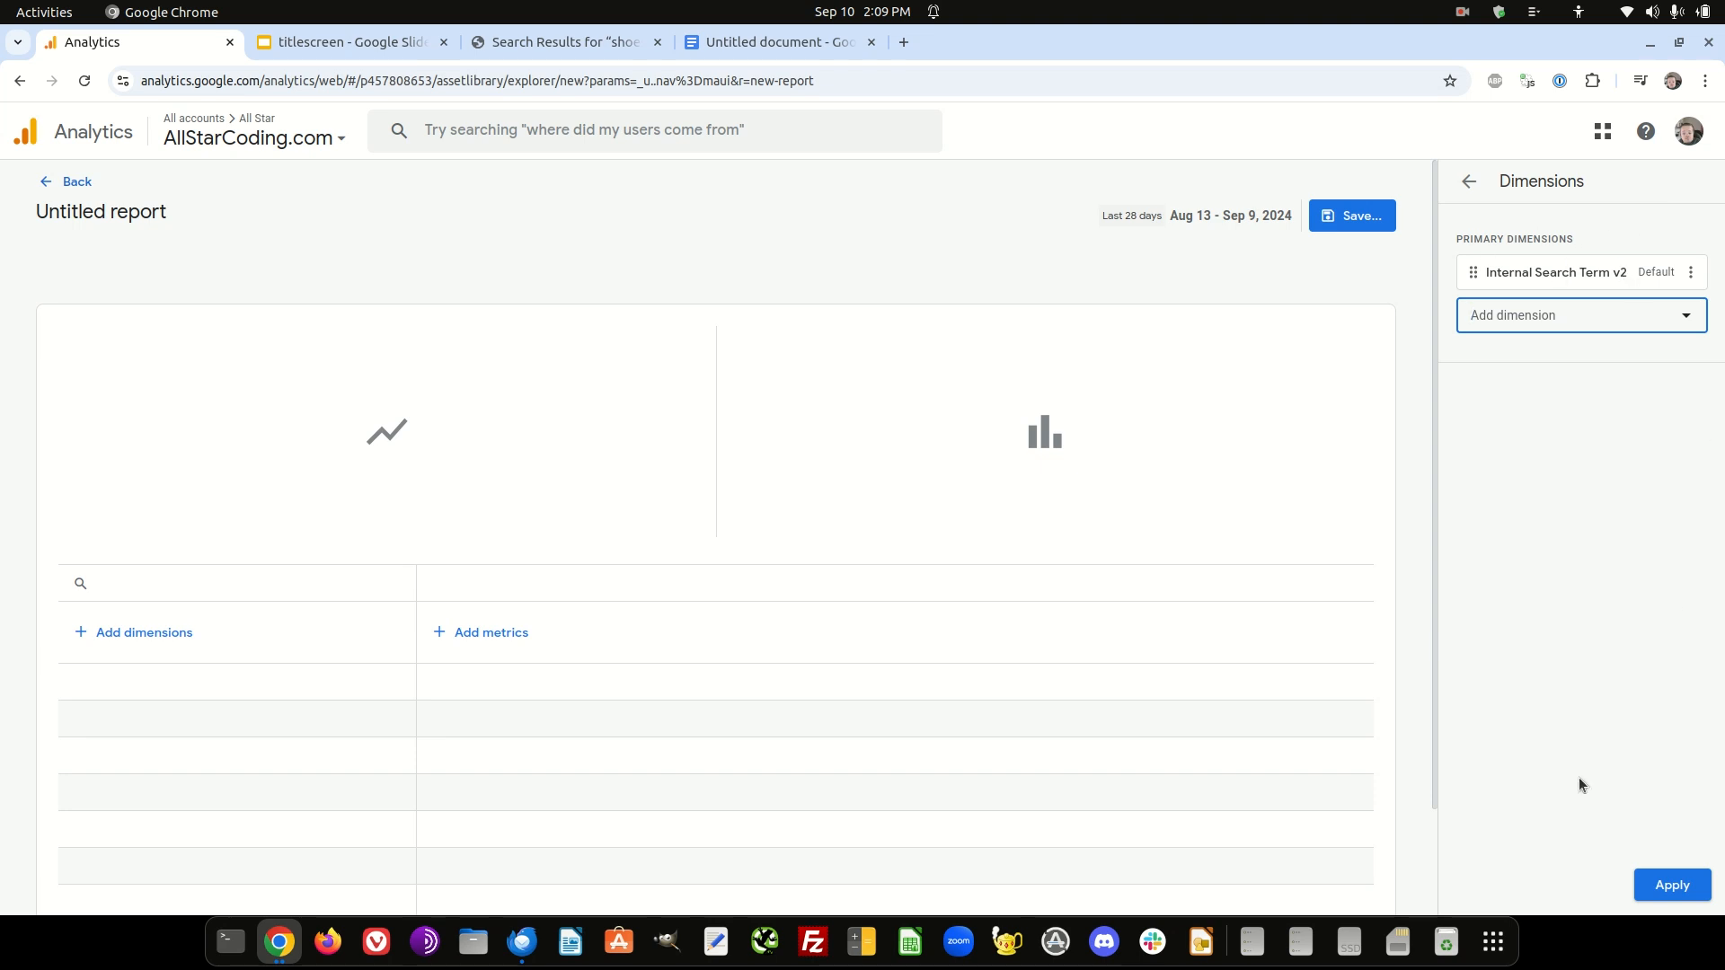
{"action": "left_click", "coordinate": [1669, 885]}
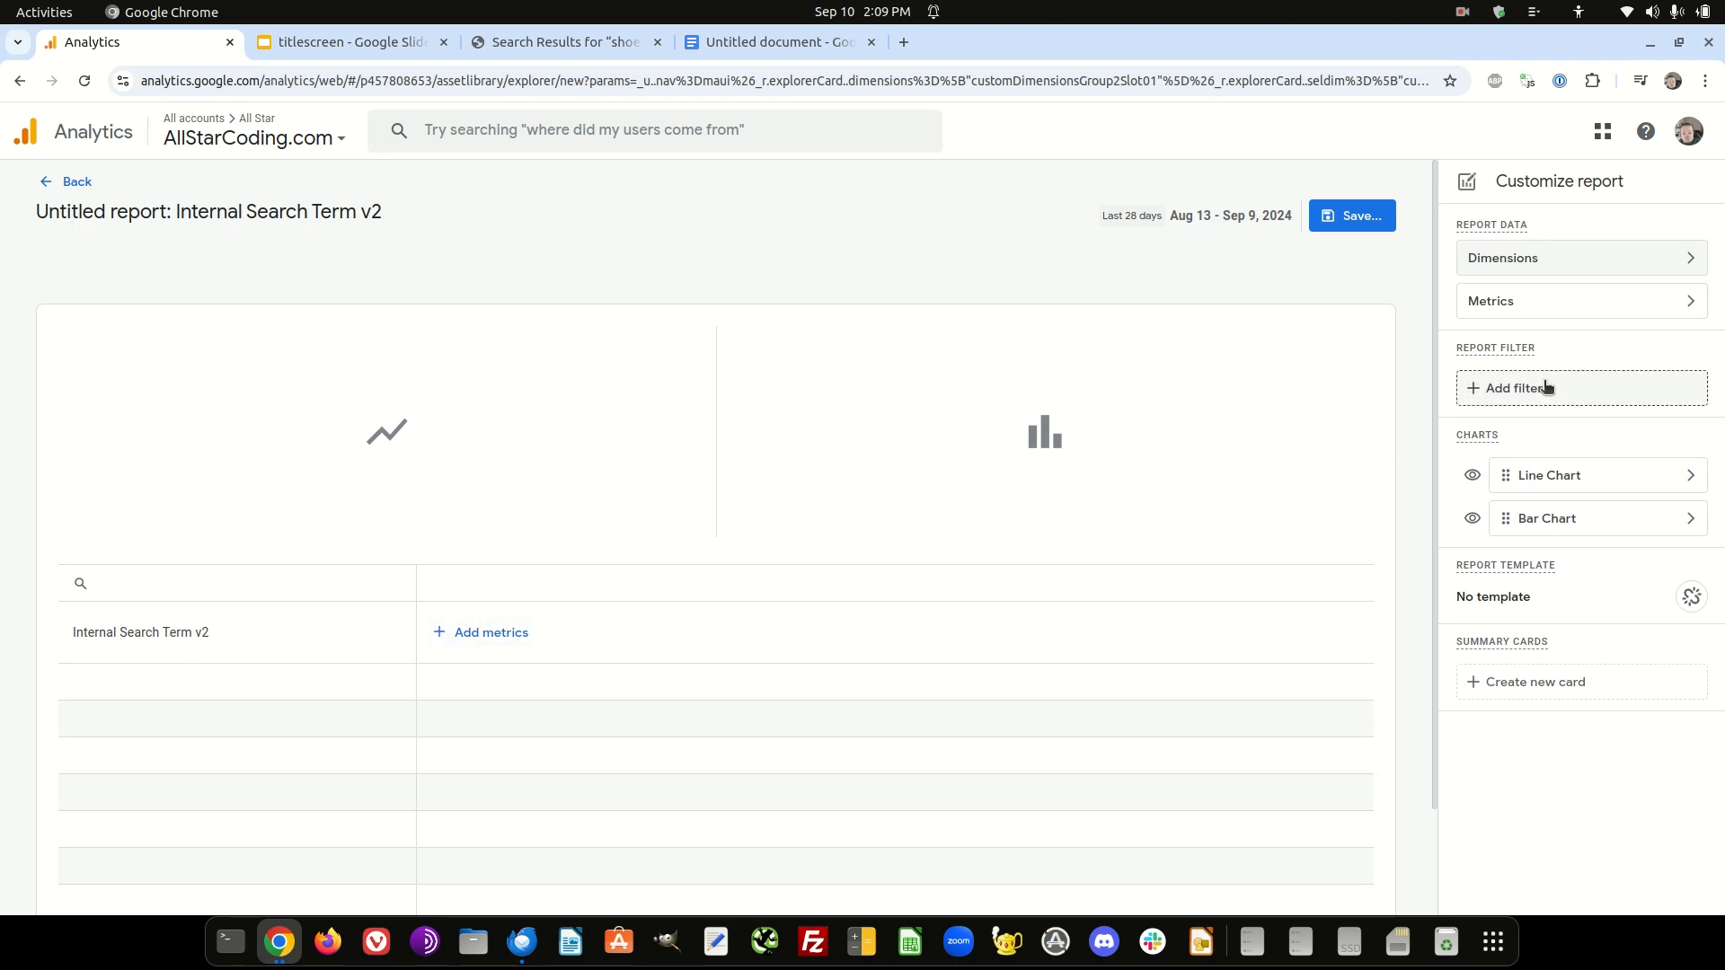
- Add Total users as the report's first metric
{"action": "left_click", "coordinate": [1555, 304]}
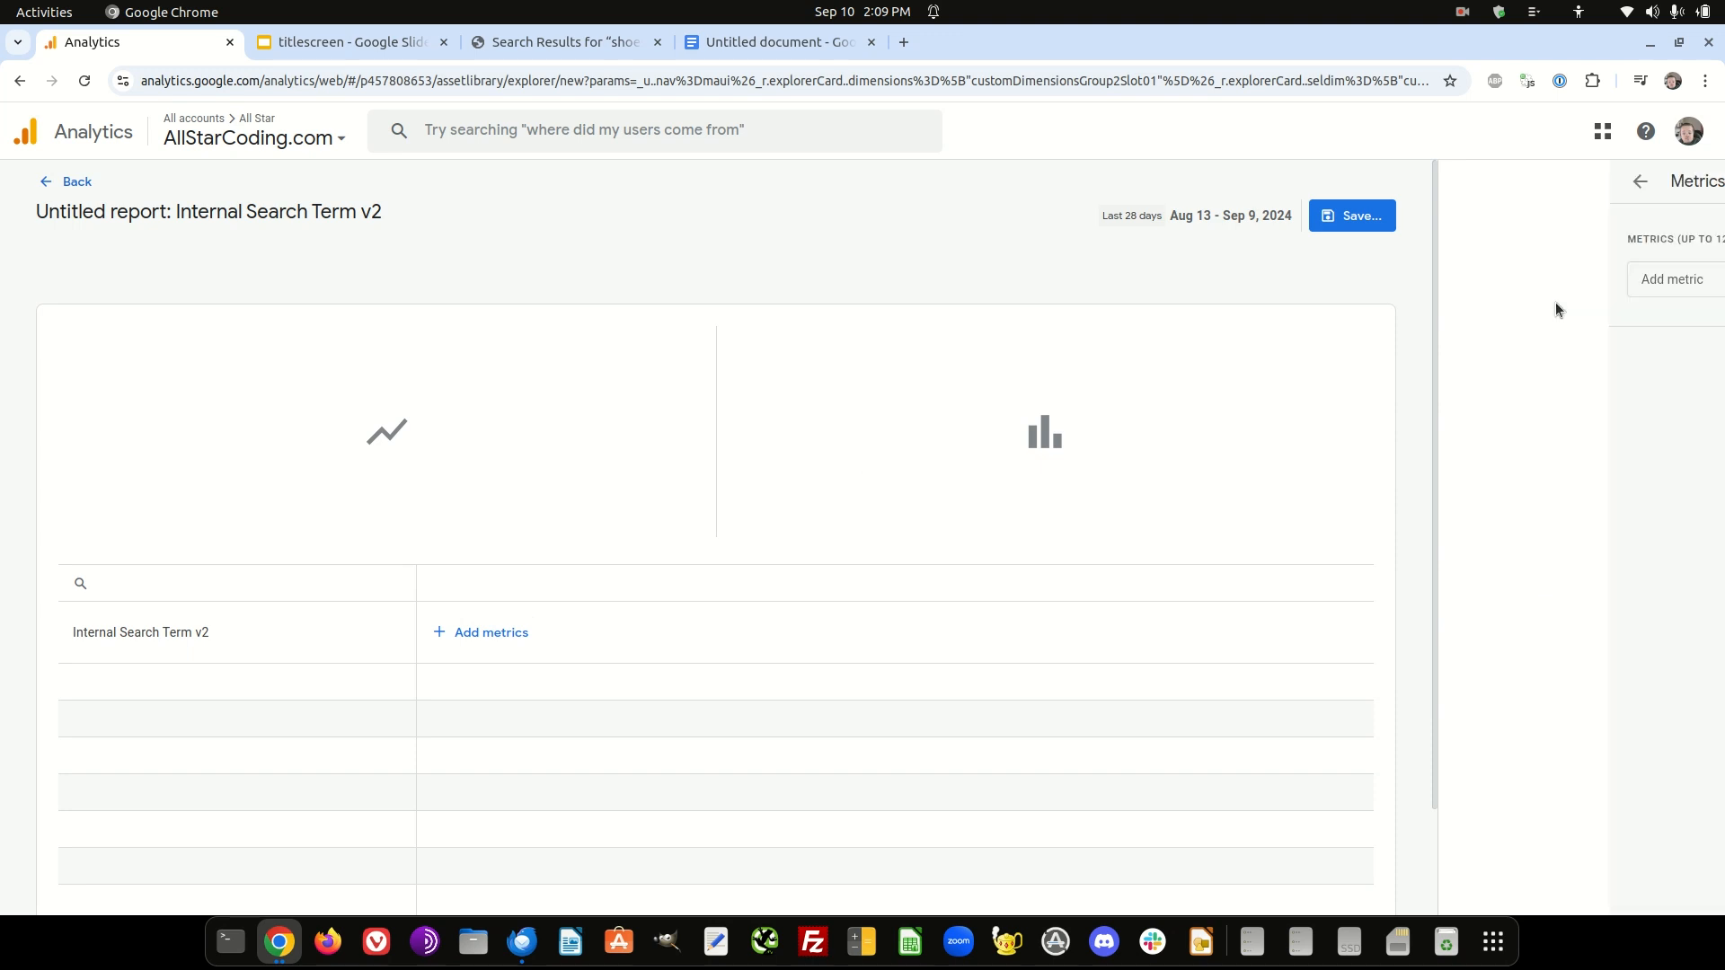
{"action": "left_click", "coordinate": [1543, 292]}
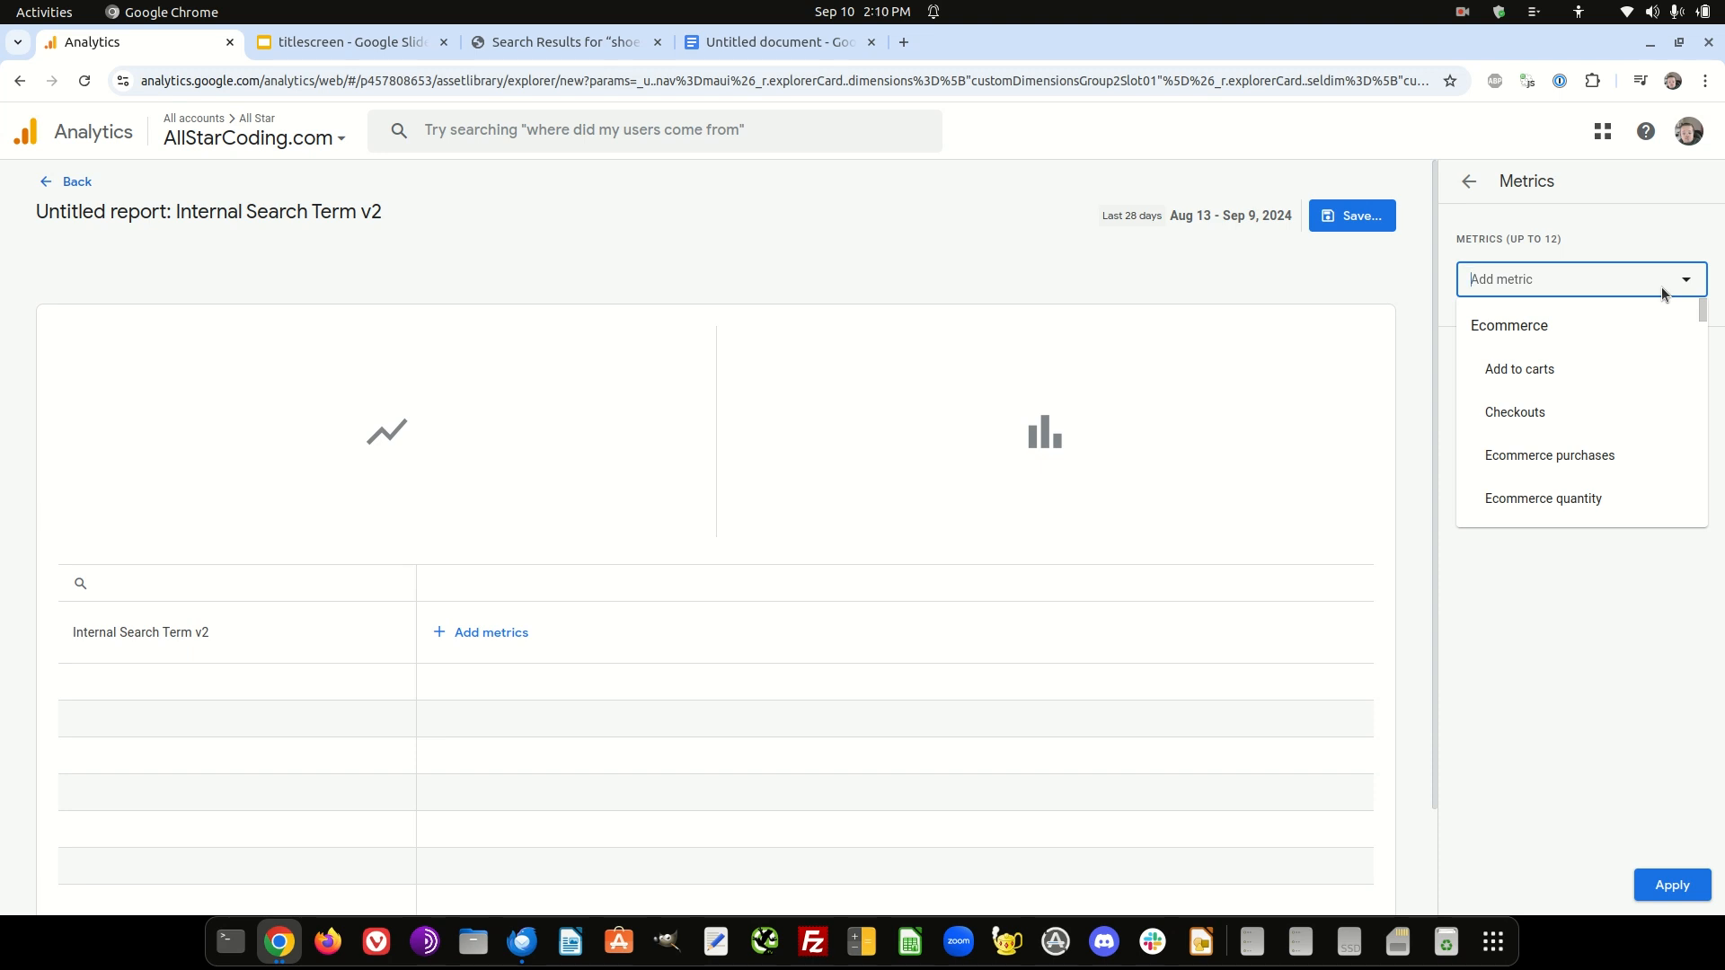
{"action": "type", "text": "users"}
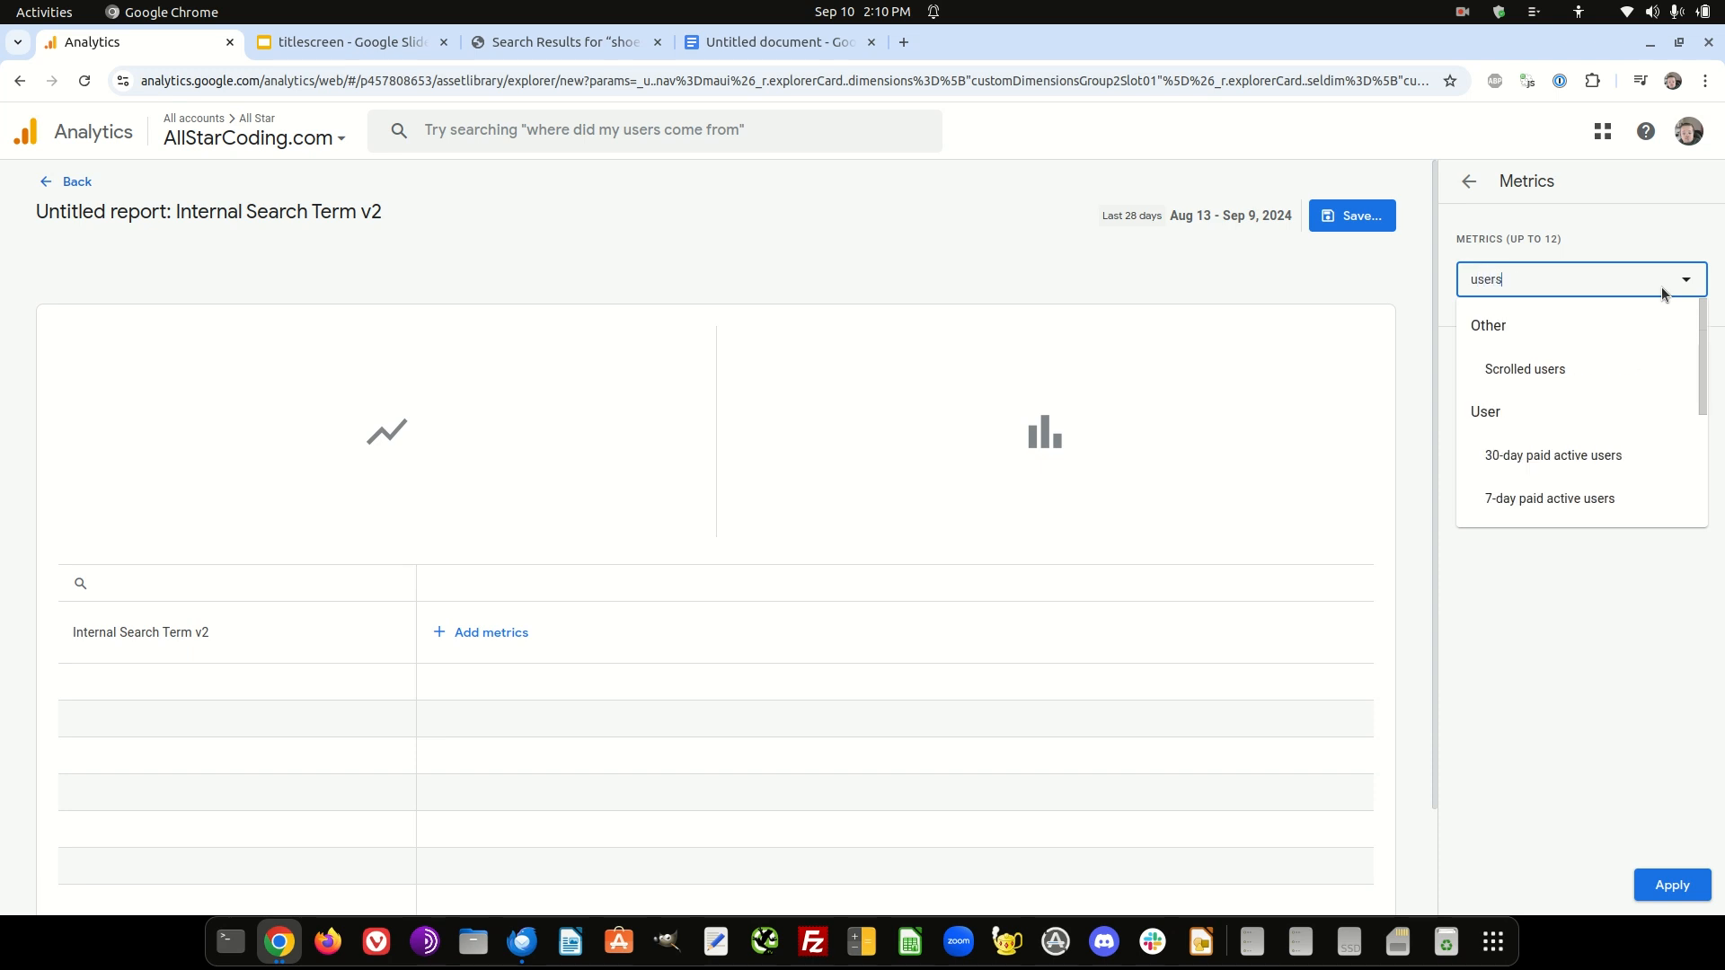
{"action": "scroll", "coordinate": [1640, 350], "scroll_direction": "down", "scroll_amount": 3}
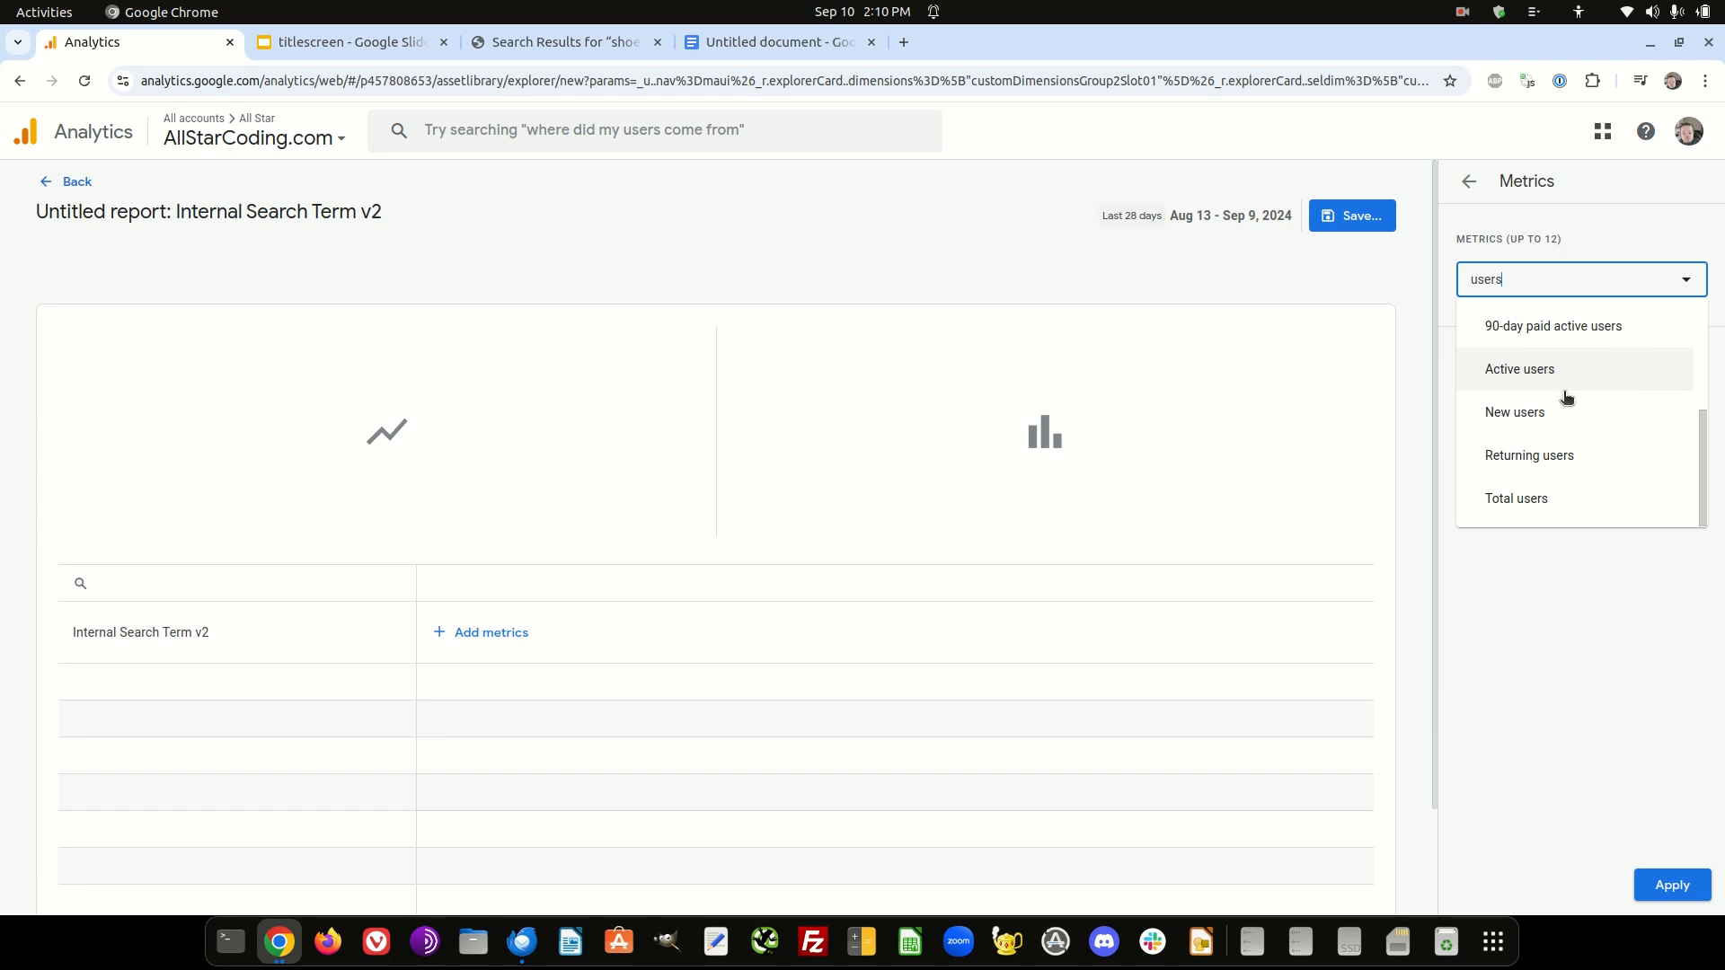
{"action": "left_click", "coordinate": [1500, 503]}
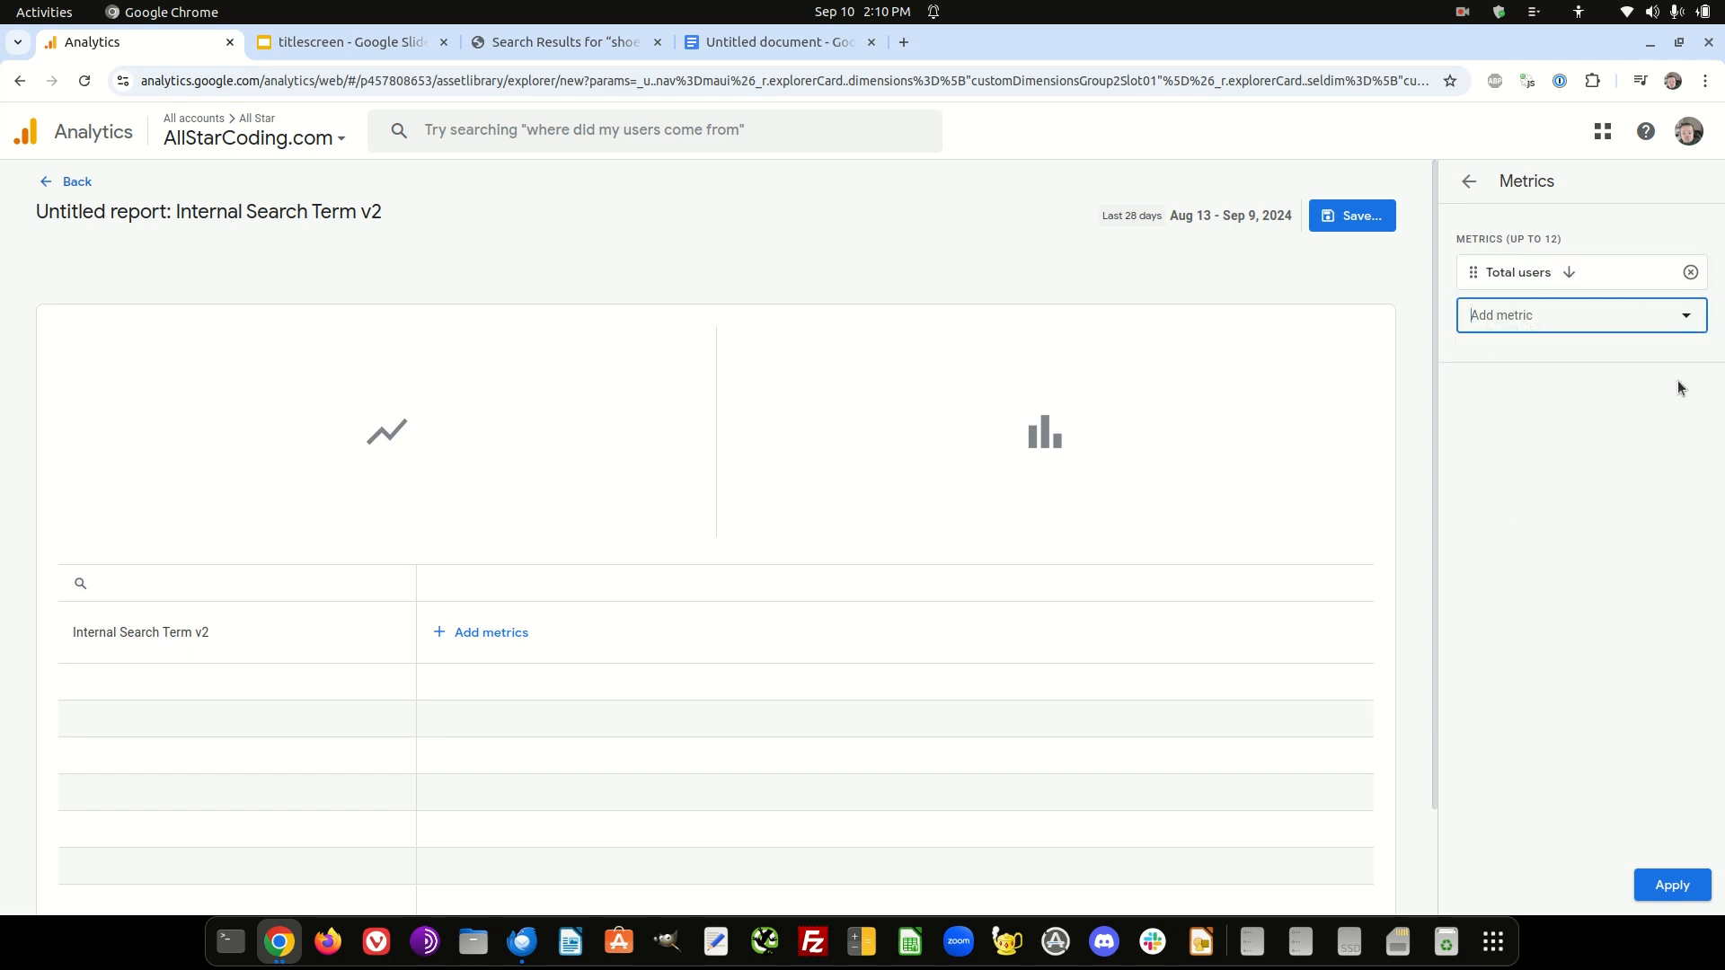
- Add Sessions as the second metric and apply the metrics to the report
{"action": "left_click", "coordinate": [1683, 320]}
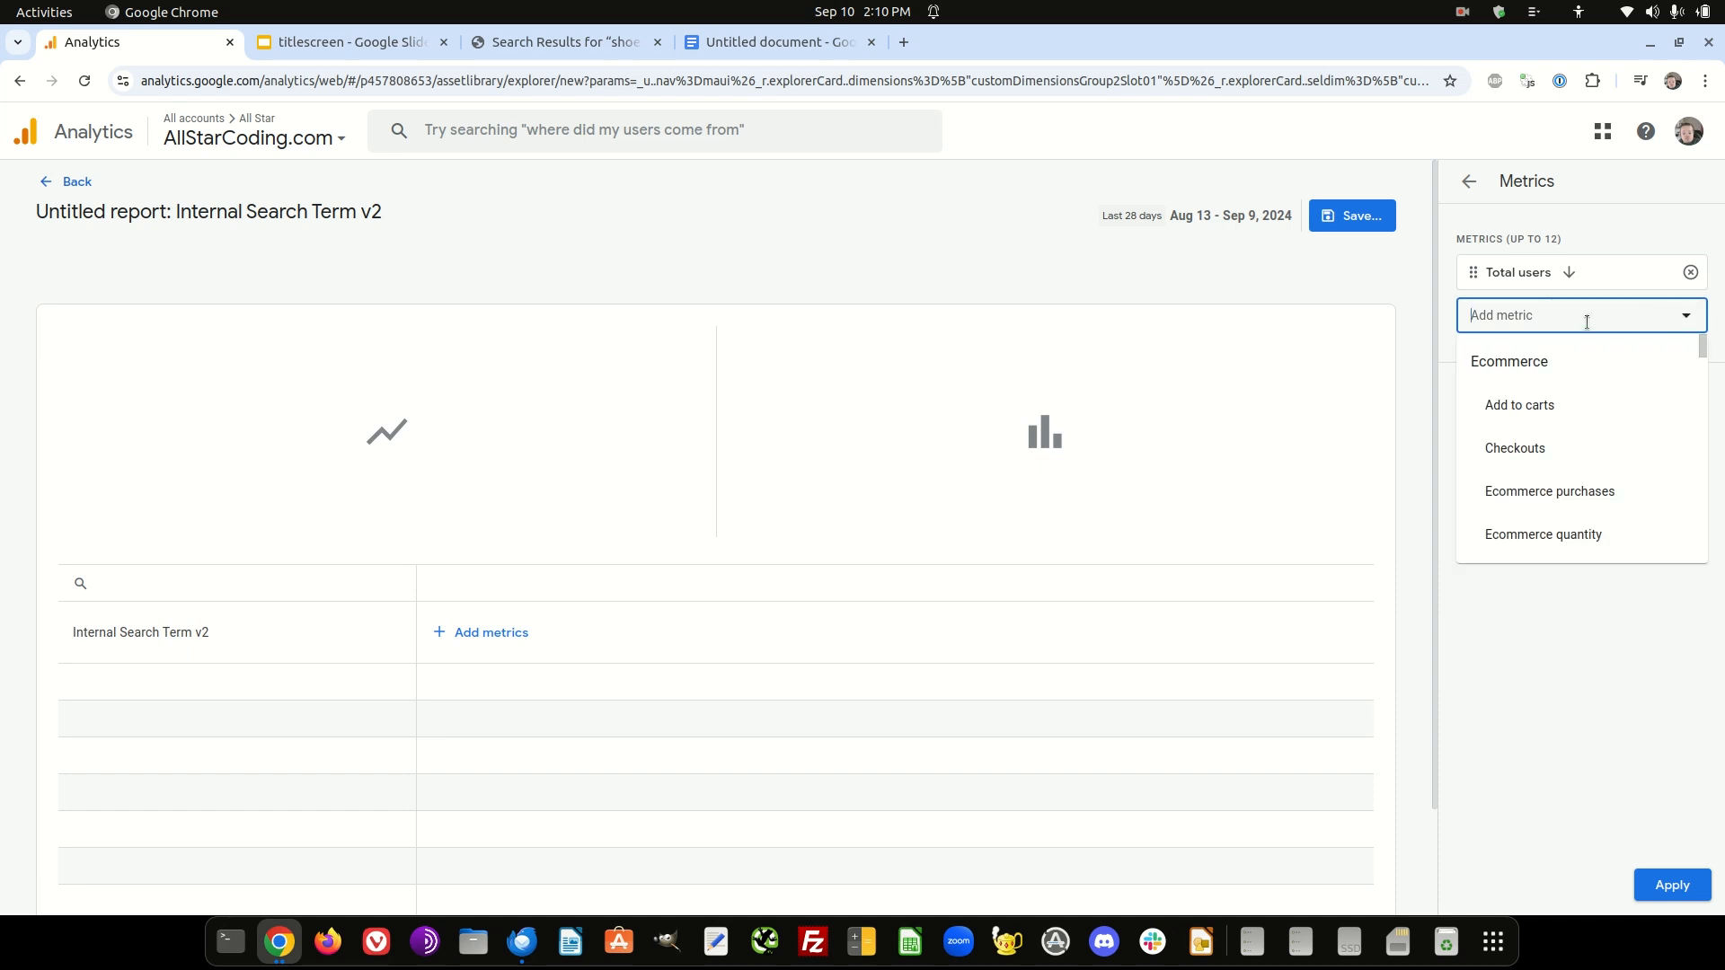
{"action": "type", "text": "sess"}
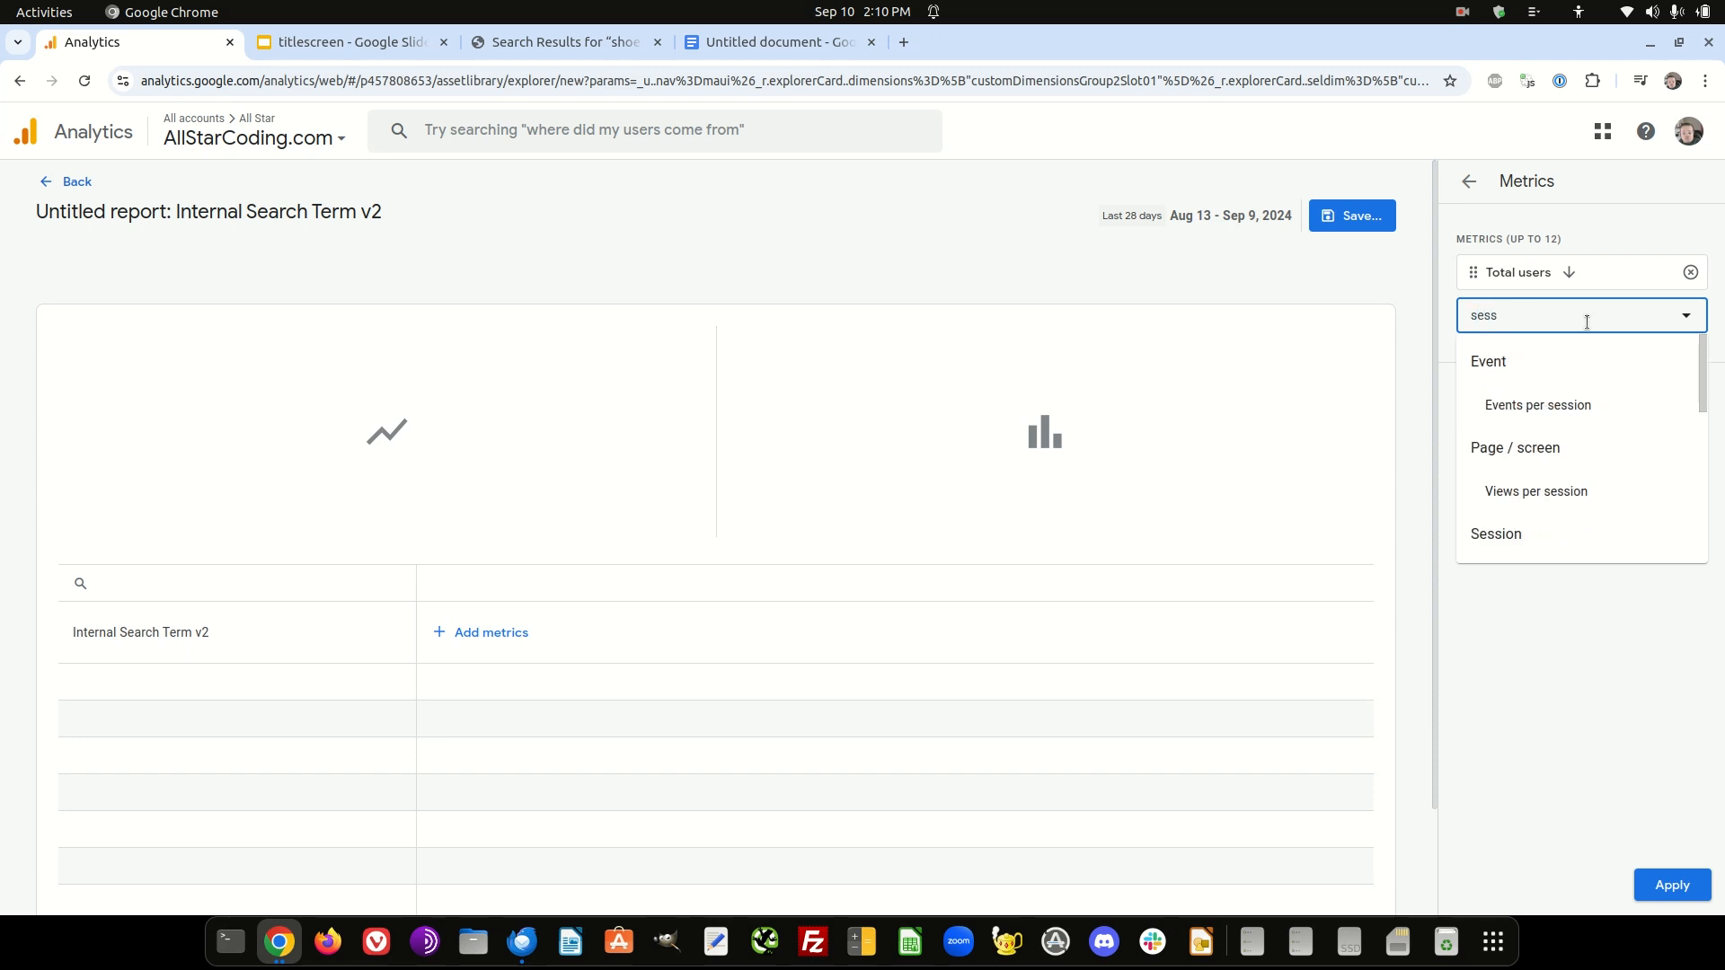
{"action": "scroll", "coordinate": [1593, 373], "scroll_direction": "down", "scroll_amount": 3}
{"action": "scroll", "coordinate": [1593, 374], "scroll_direction": "down", "scroll_amount": 2}
{"action": "left_click", "coordinate": [1535, 410]}
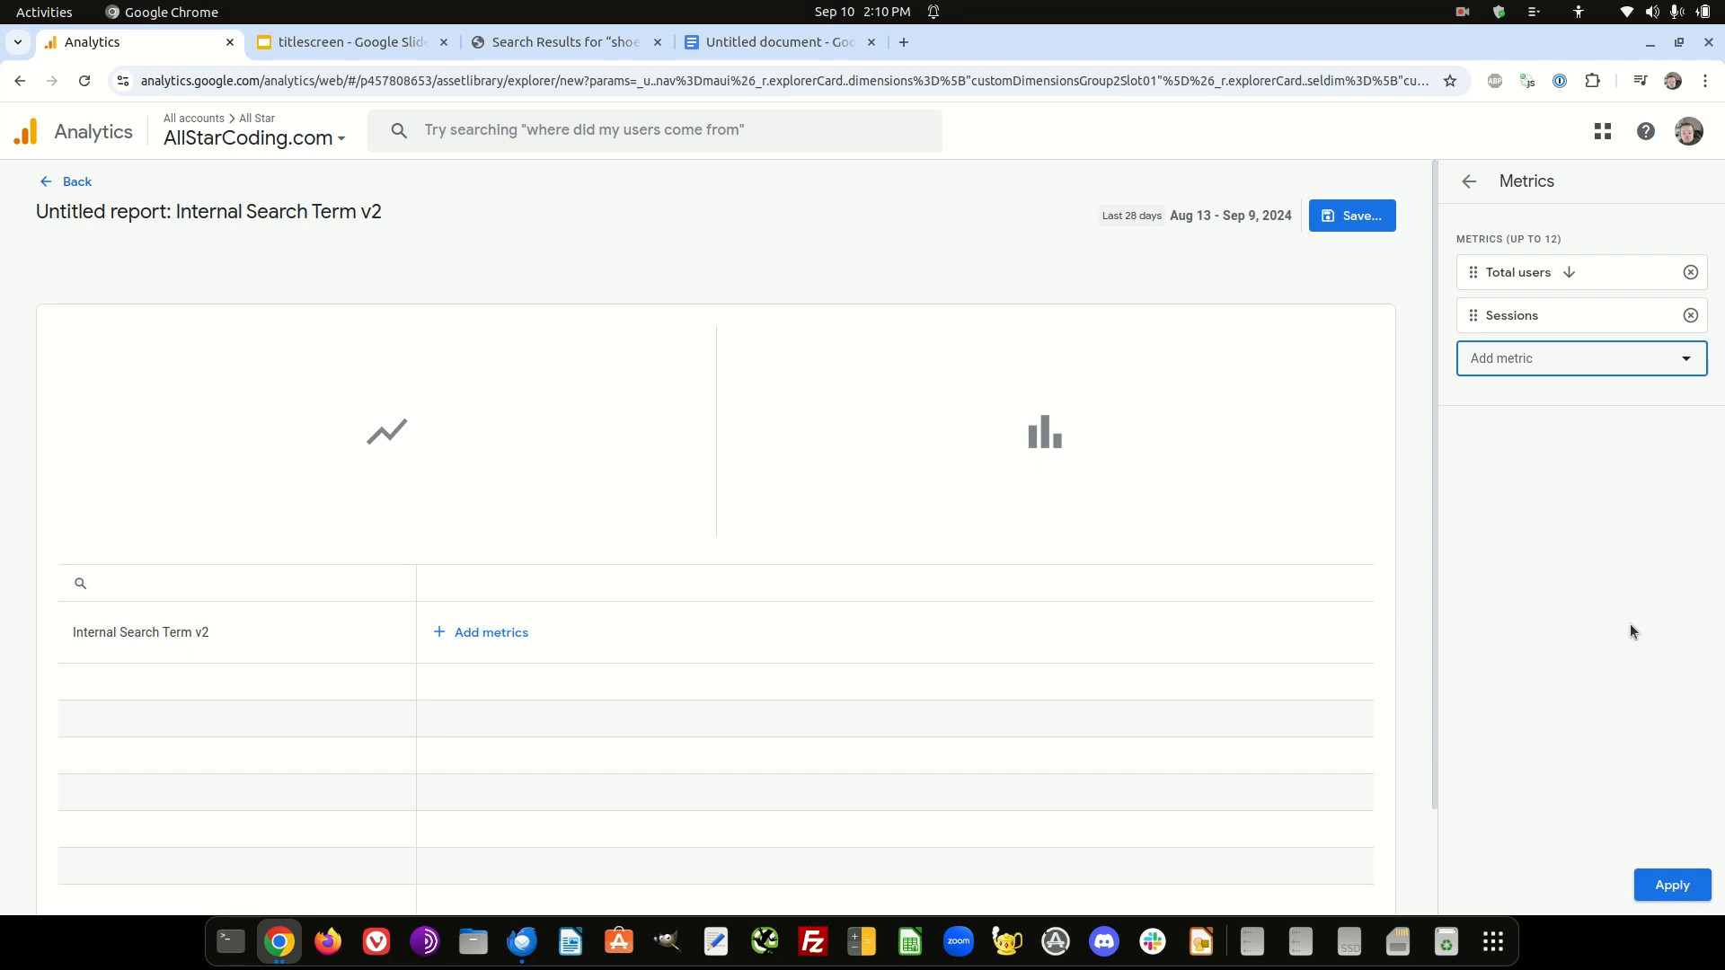
{"action": "left_click", "coordinate": [1532, 358]}
{"action": "left_click", "coordinate": [1670, 885]}
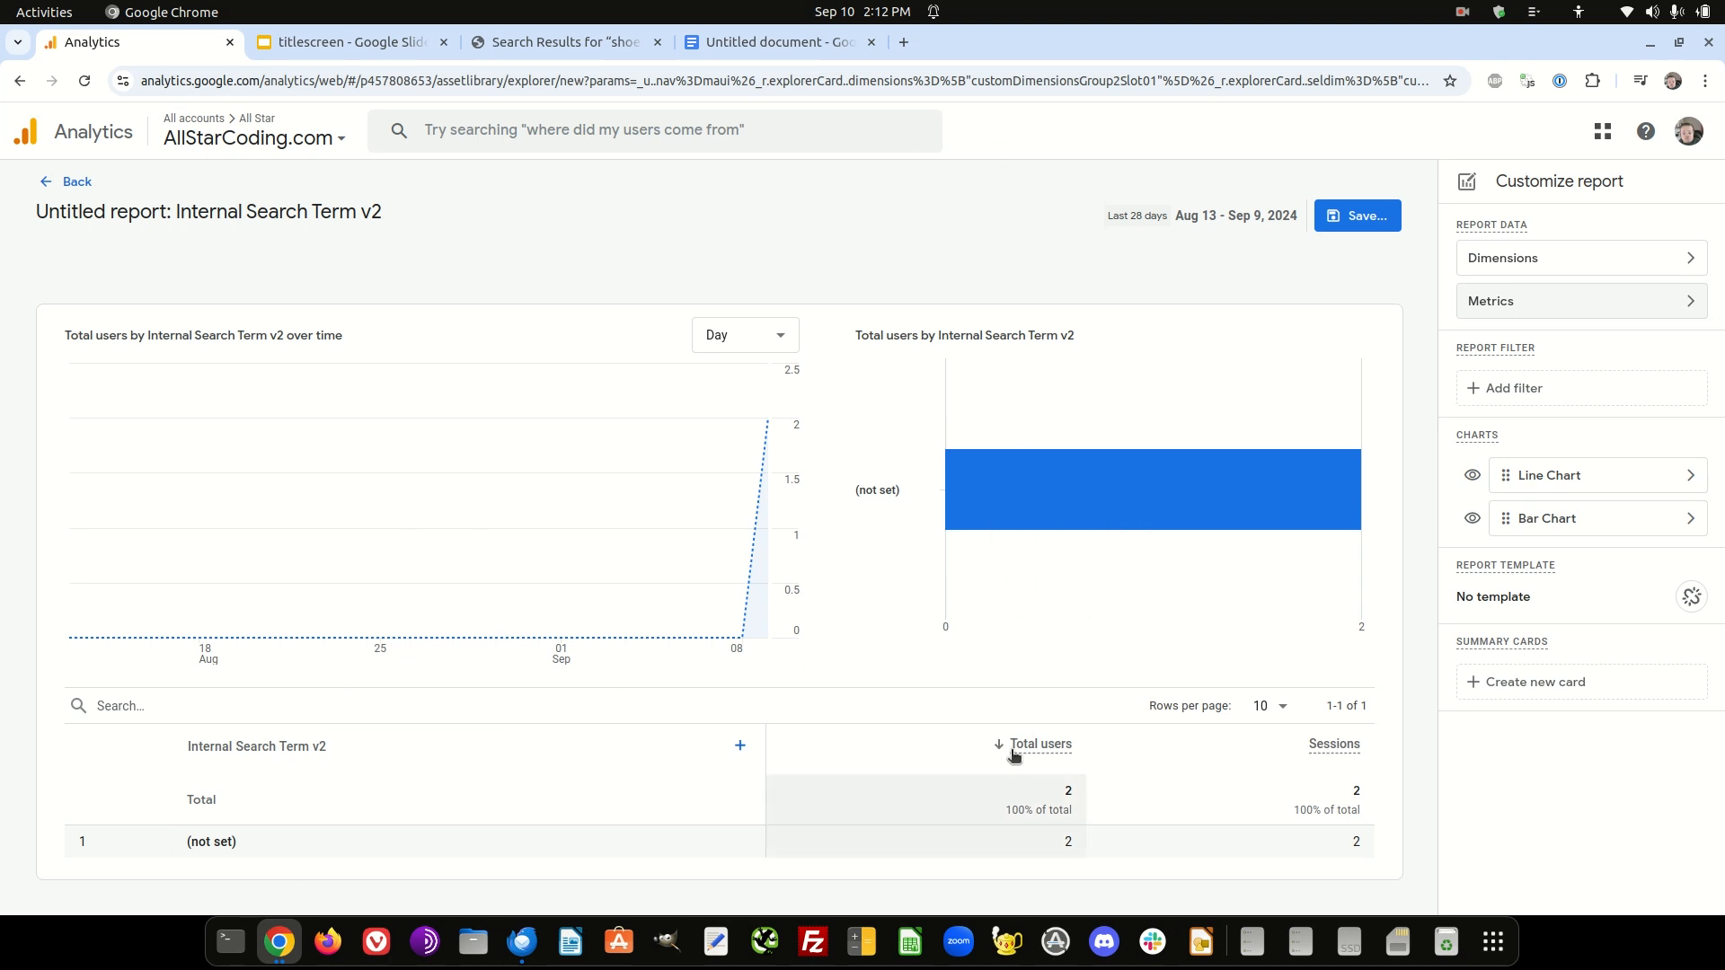
- Save the report as "Internal Search Report" without a description and return to the Library
{"action": "left_click", "coordinate": [1365, 218]}
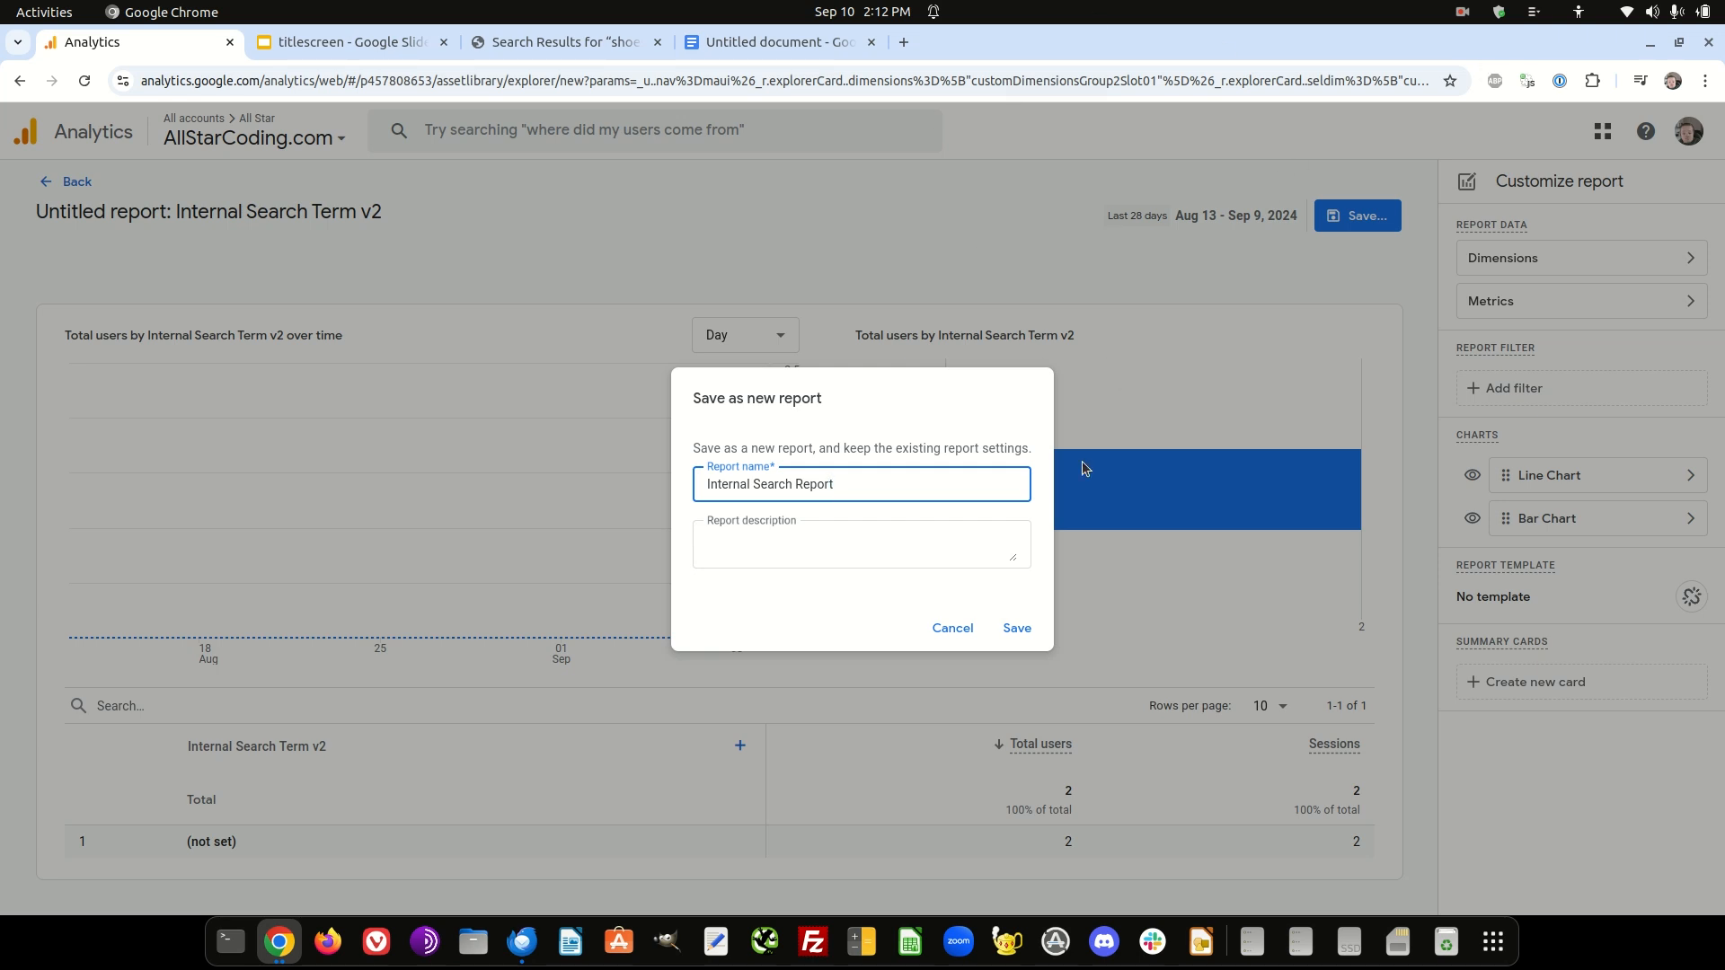
{"action": "left_click", "coordinate": [1018, 628]}
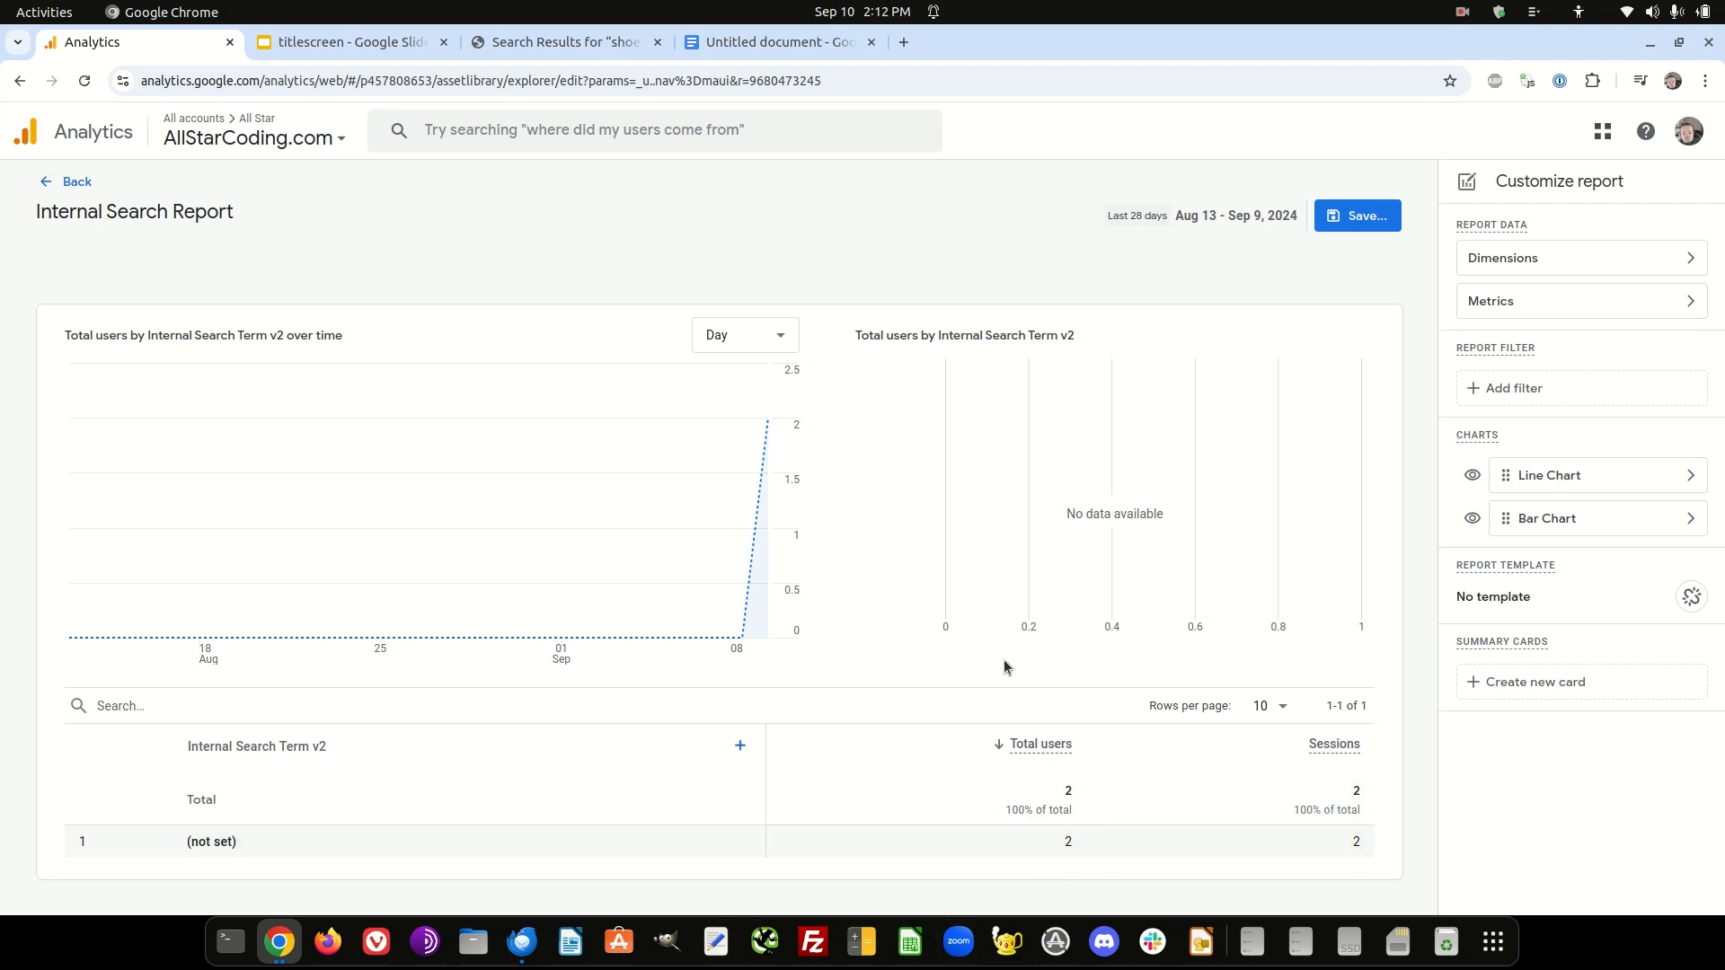
{"action": "left_click", "coordinate": [72, 179]}
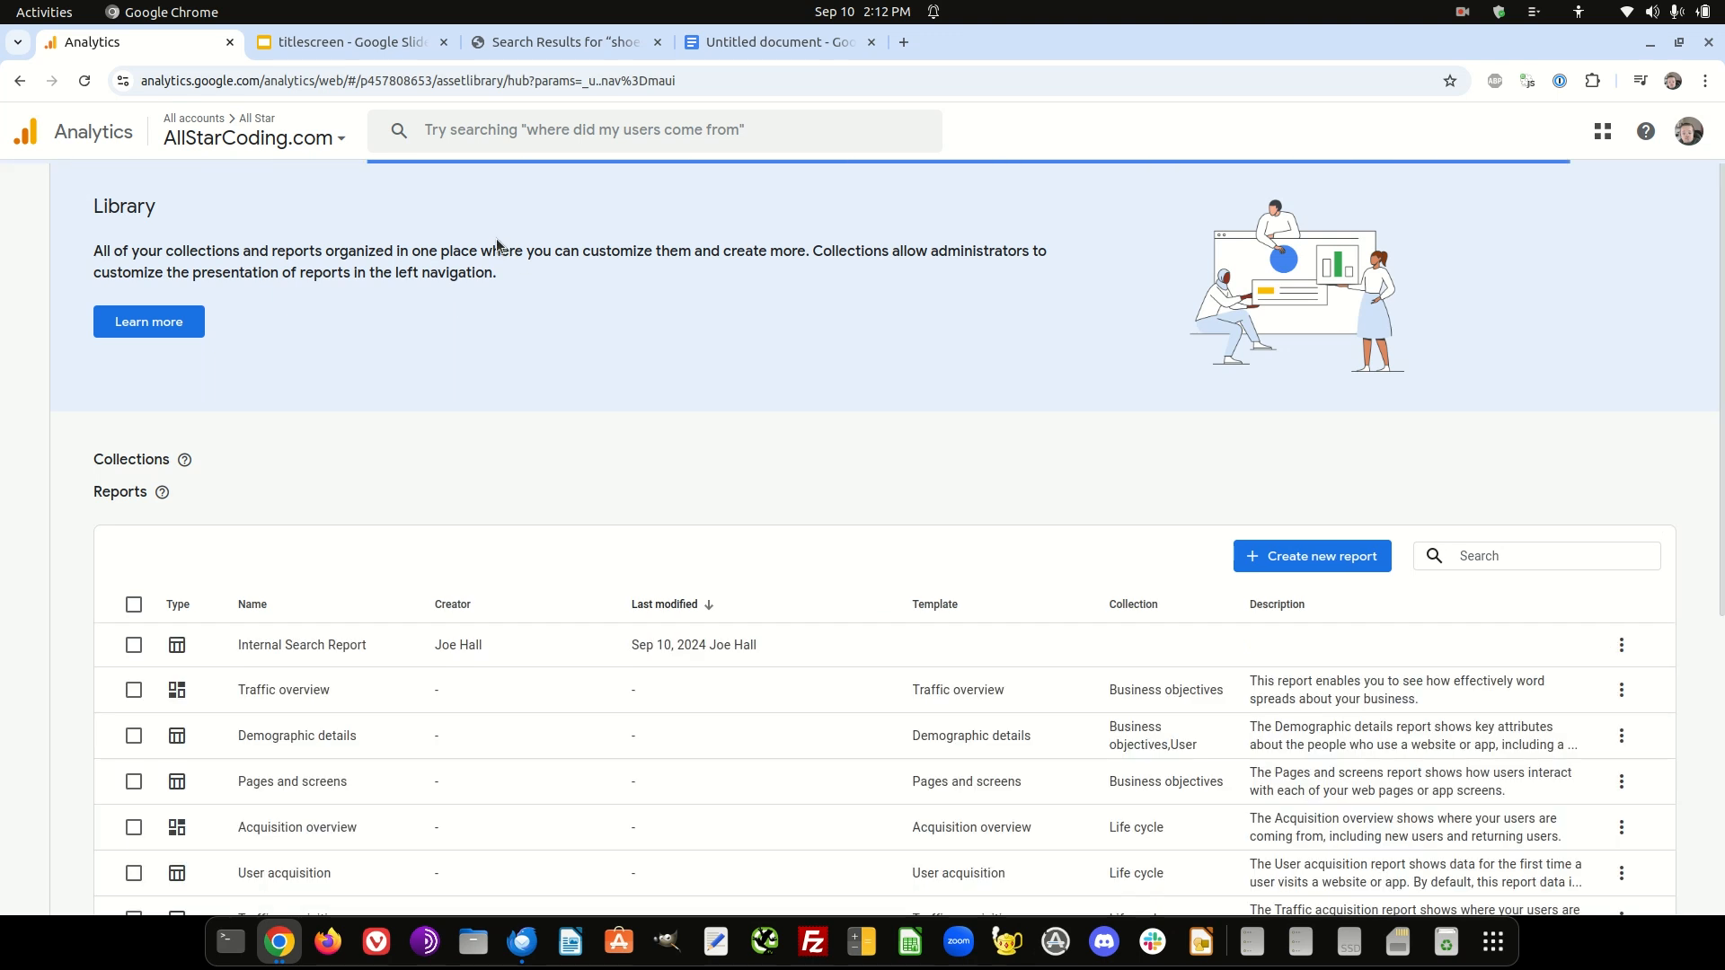
- Select Internal Search Report in the Library's report list, check its available actions, and look over the collections
{"action": "scroll", "coordinate": [497, 243], "scroll_direction": "down", "scroll_amount": 6}
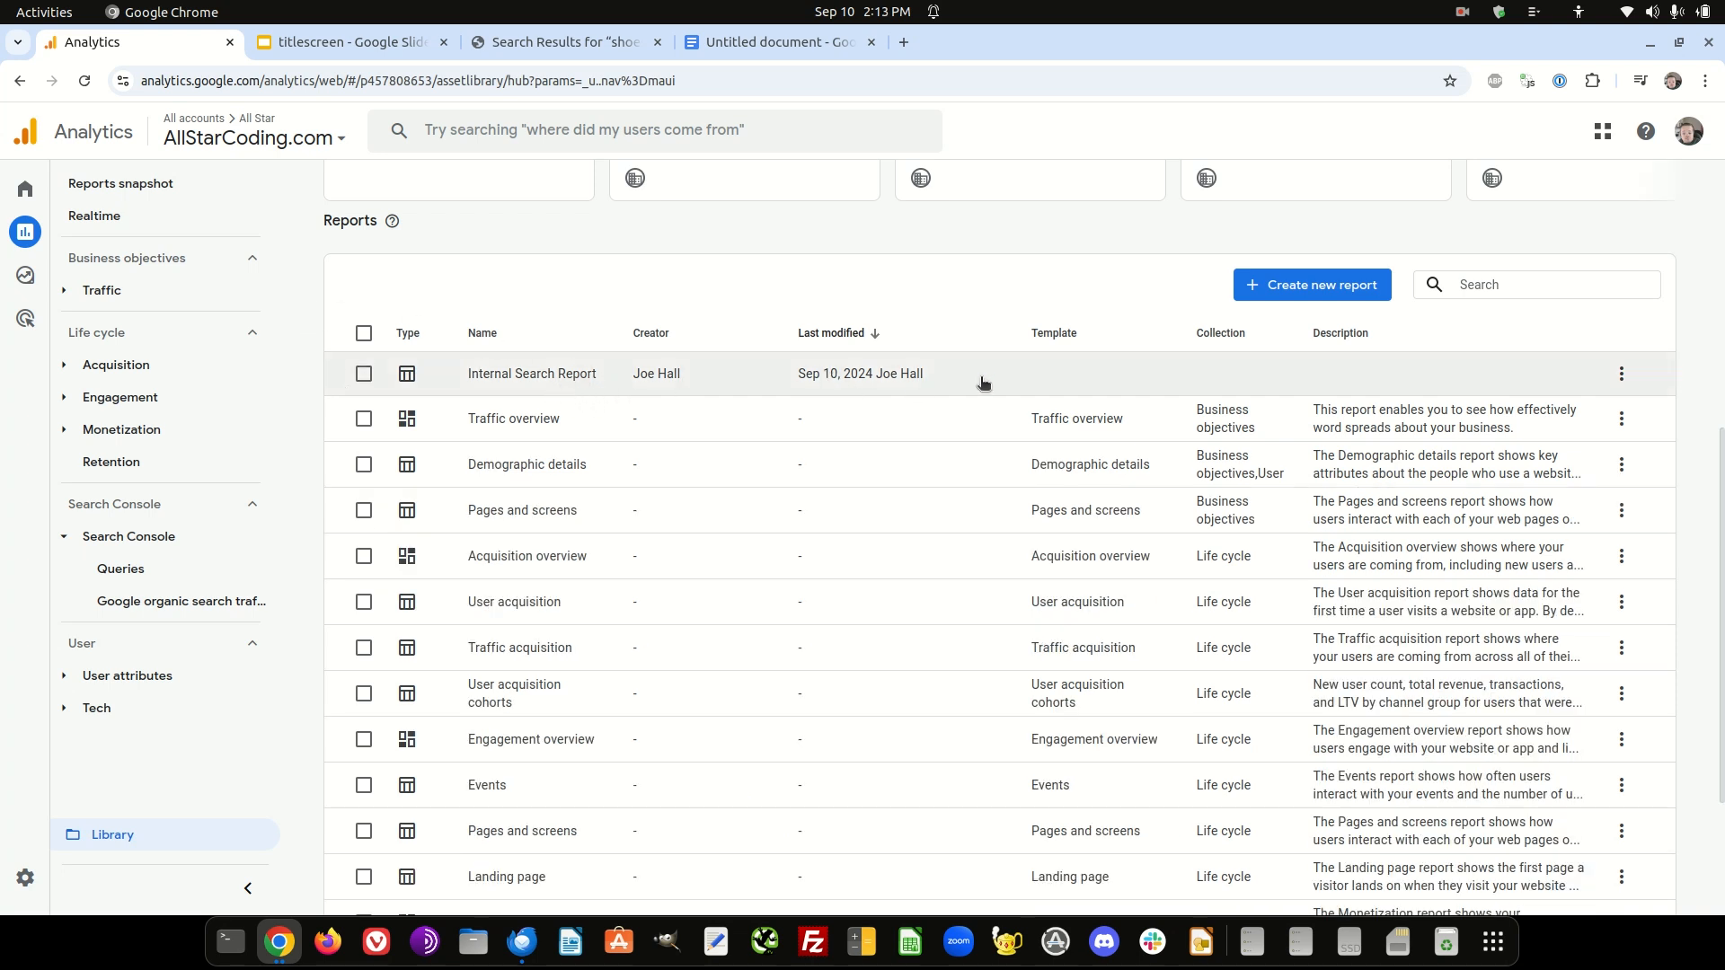
{"action": "scroll", "coordinate": [505, 339], "scroll_direction": "up", "scroll_amount": 2}
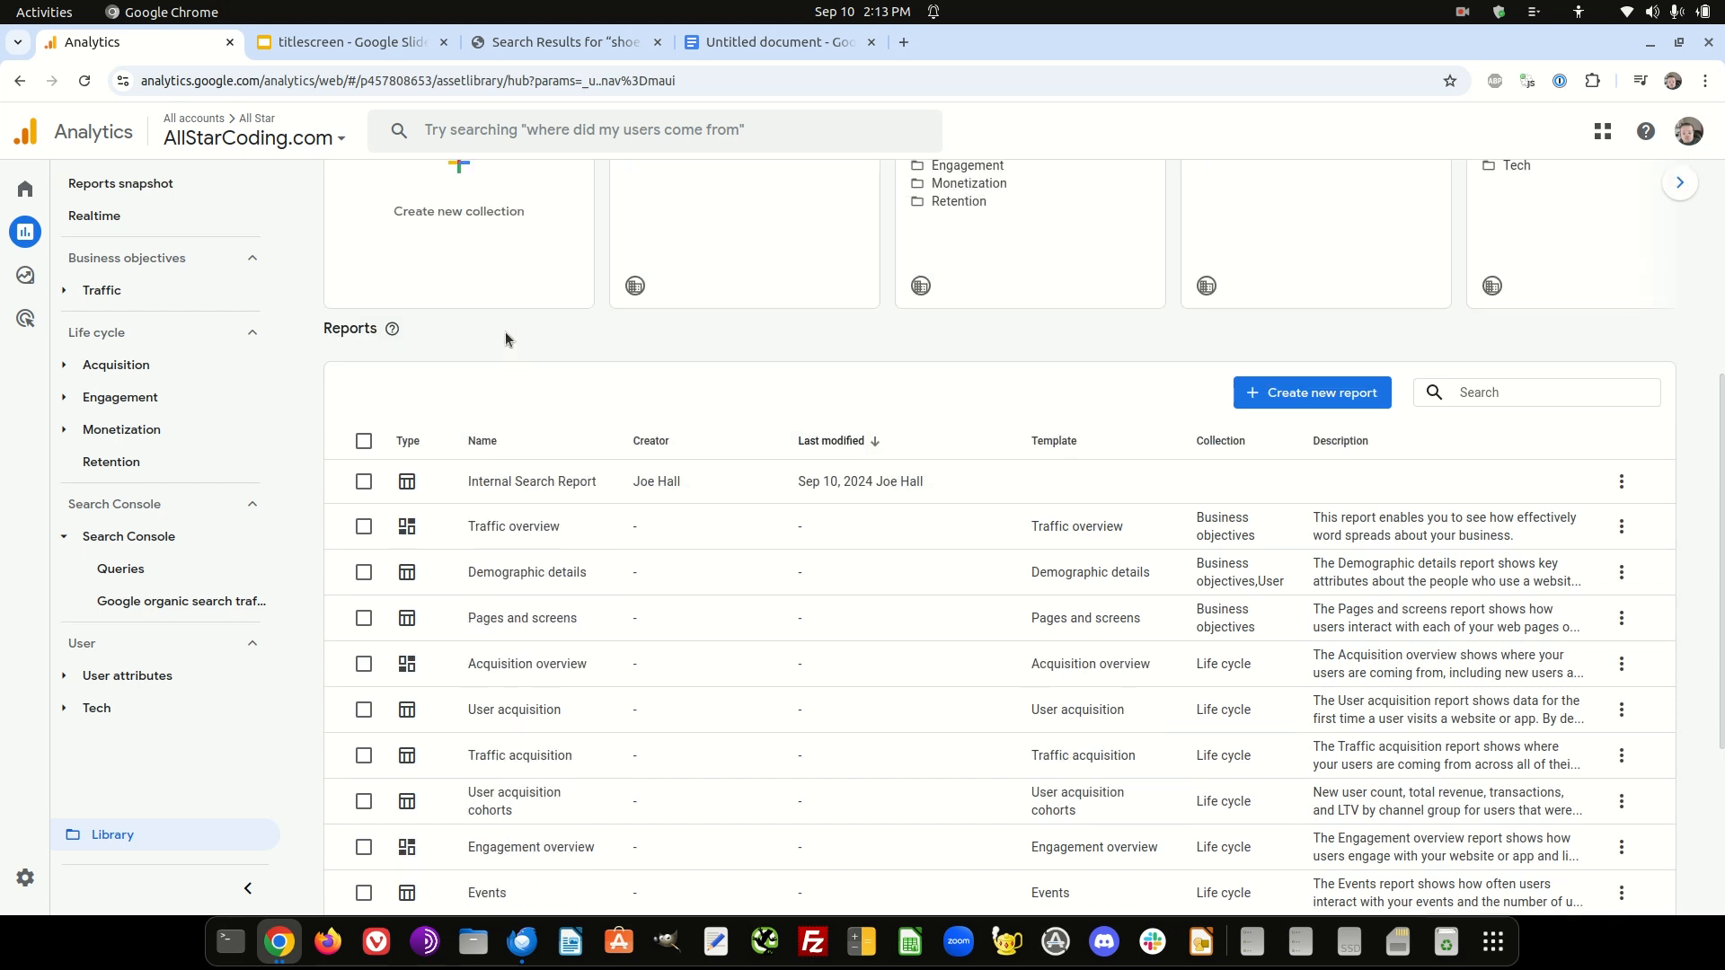
{"action": "scroll", "coordinate": [505, 338], "scroll_direction": "down", "scroll_amount": 2}
{"action": "left_click", "coordinate": [363, 374]}
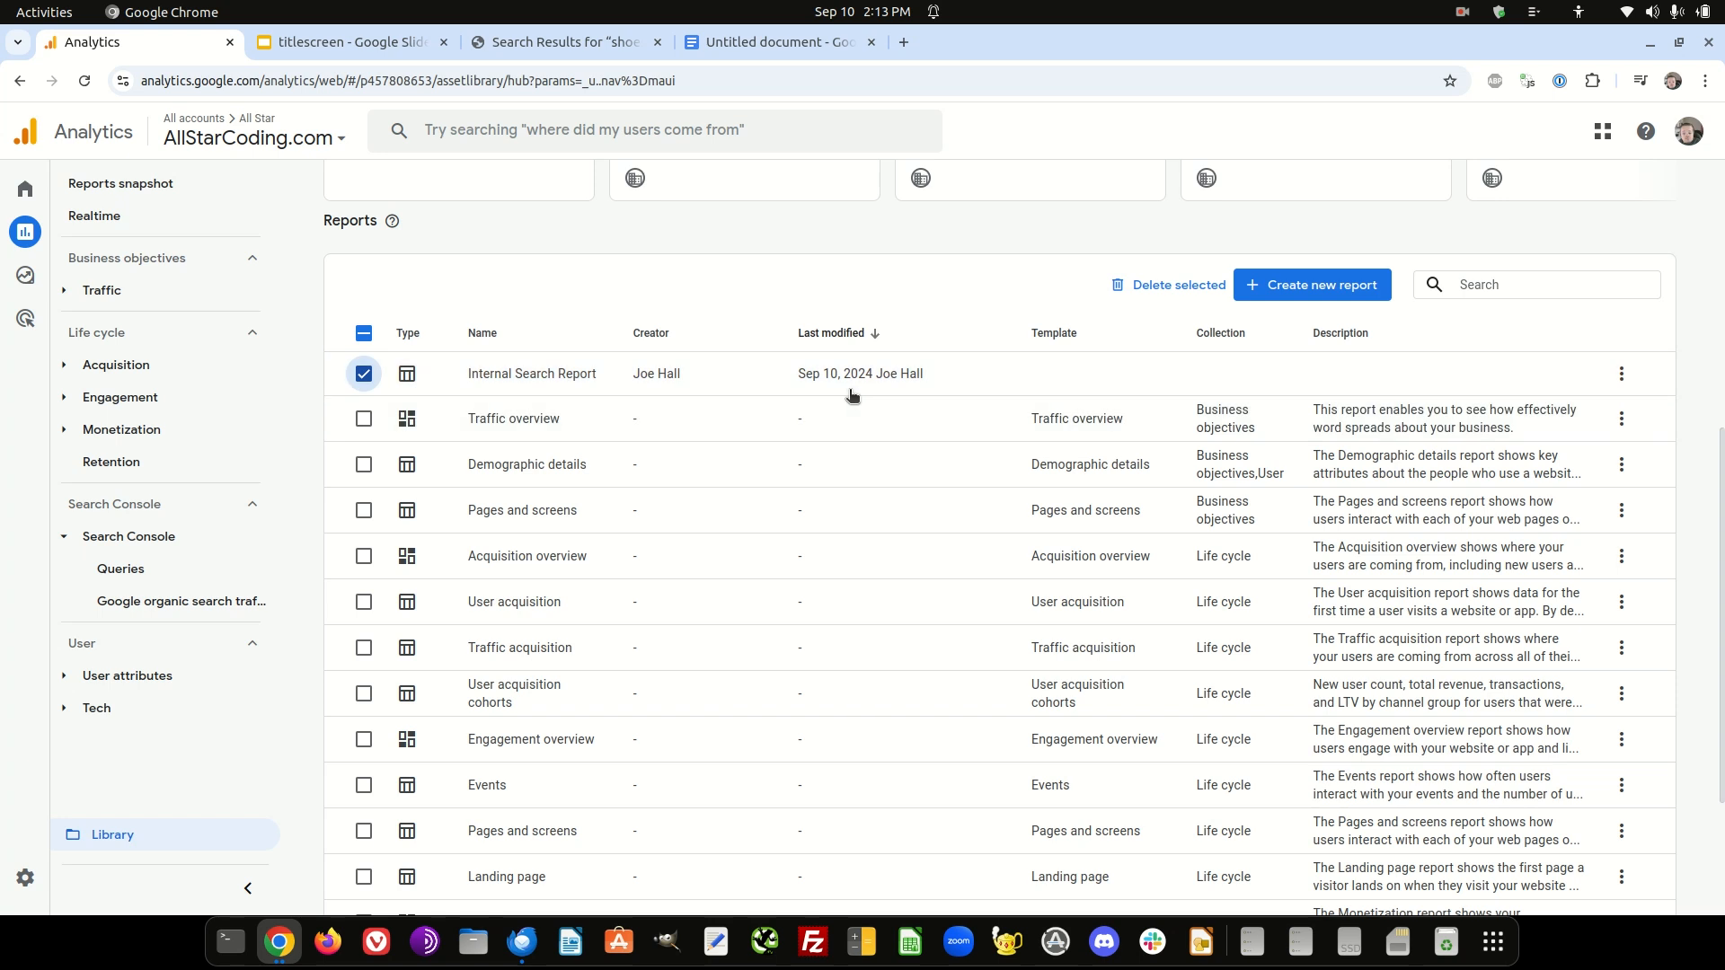
{"action": "left_click", "coordinate": [1620, 374]}
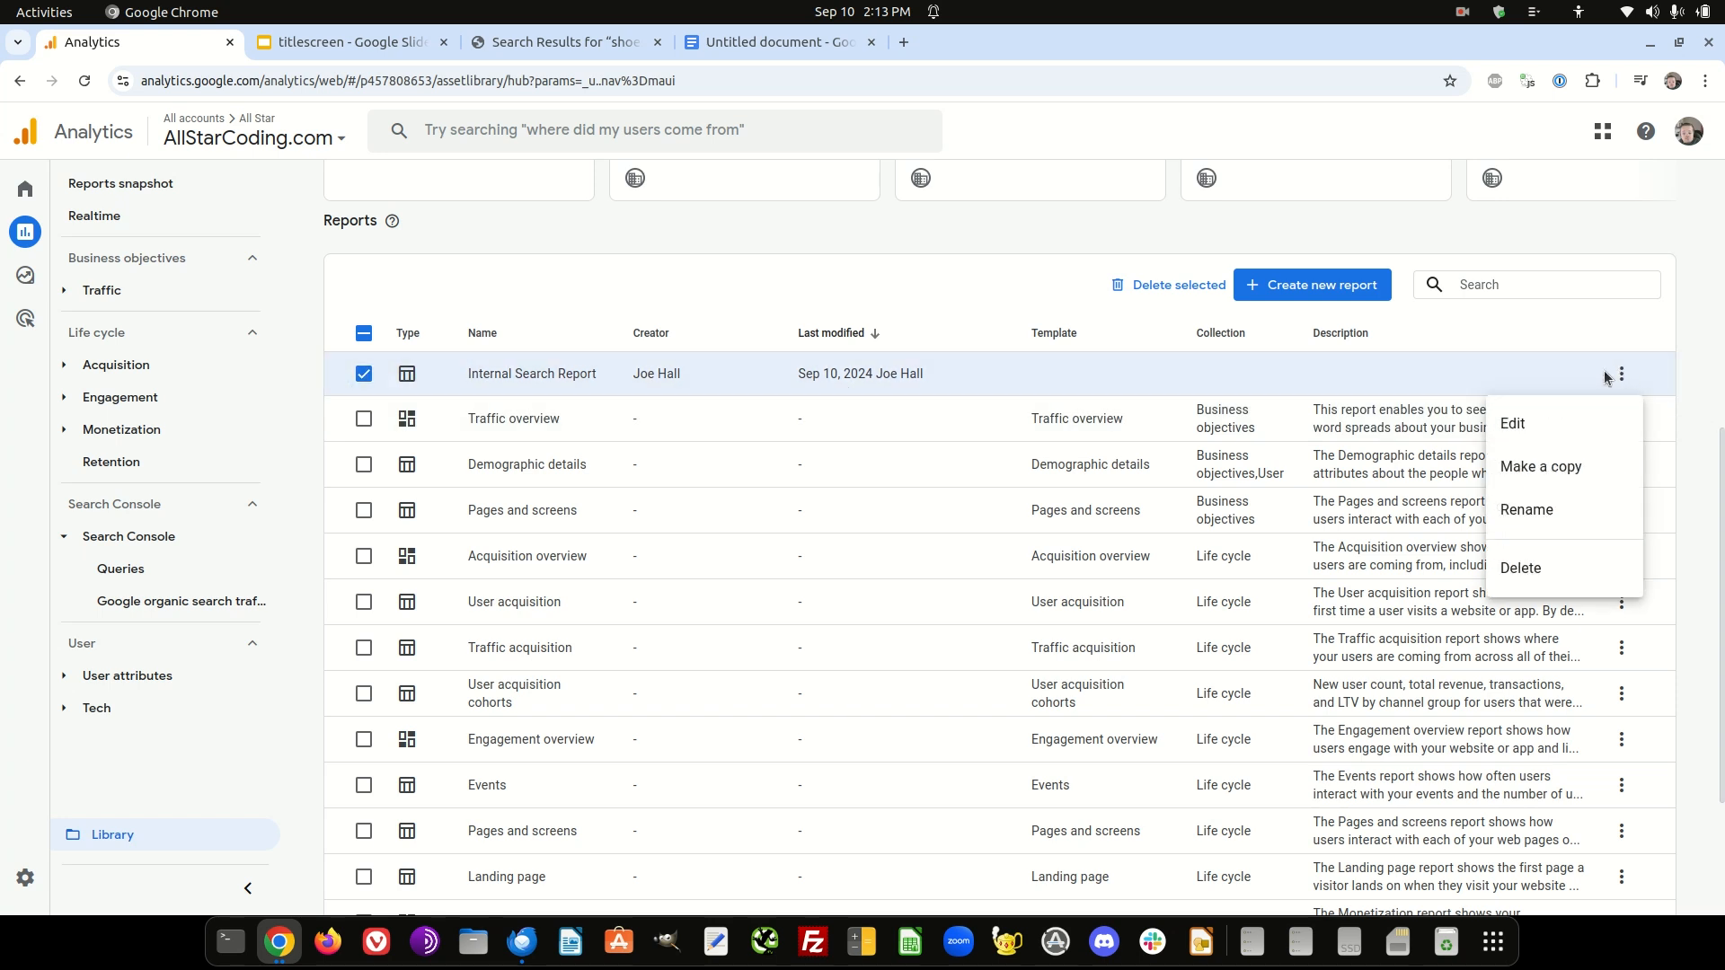
{"action": "left_click", "coordinate": [1009, 412]}
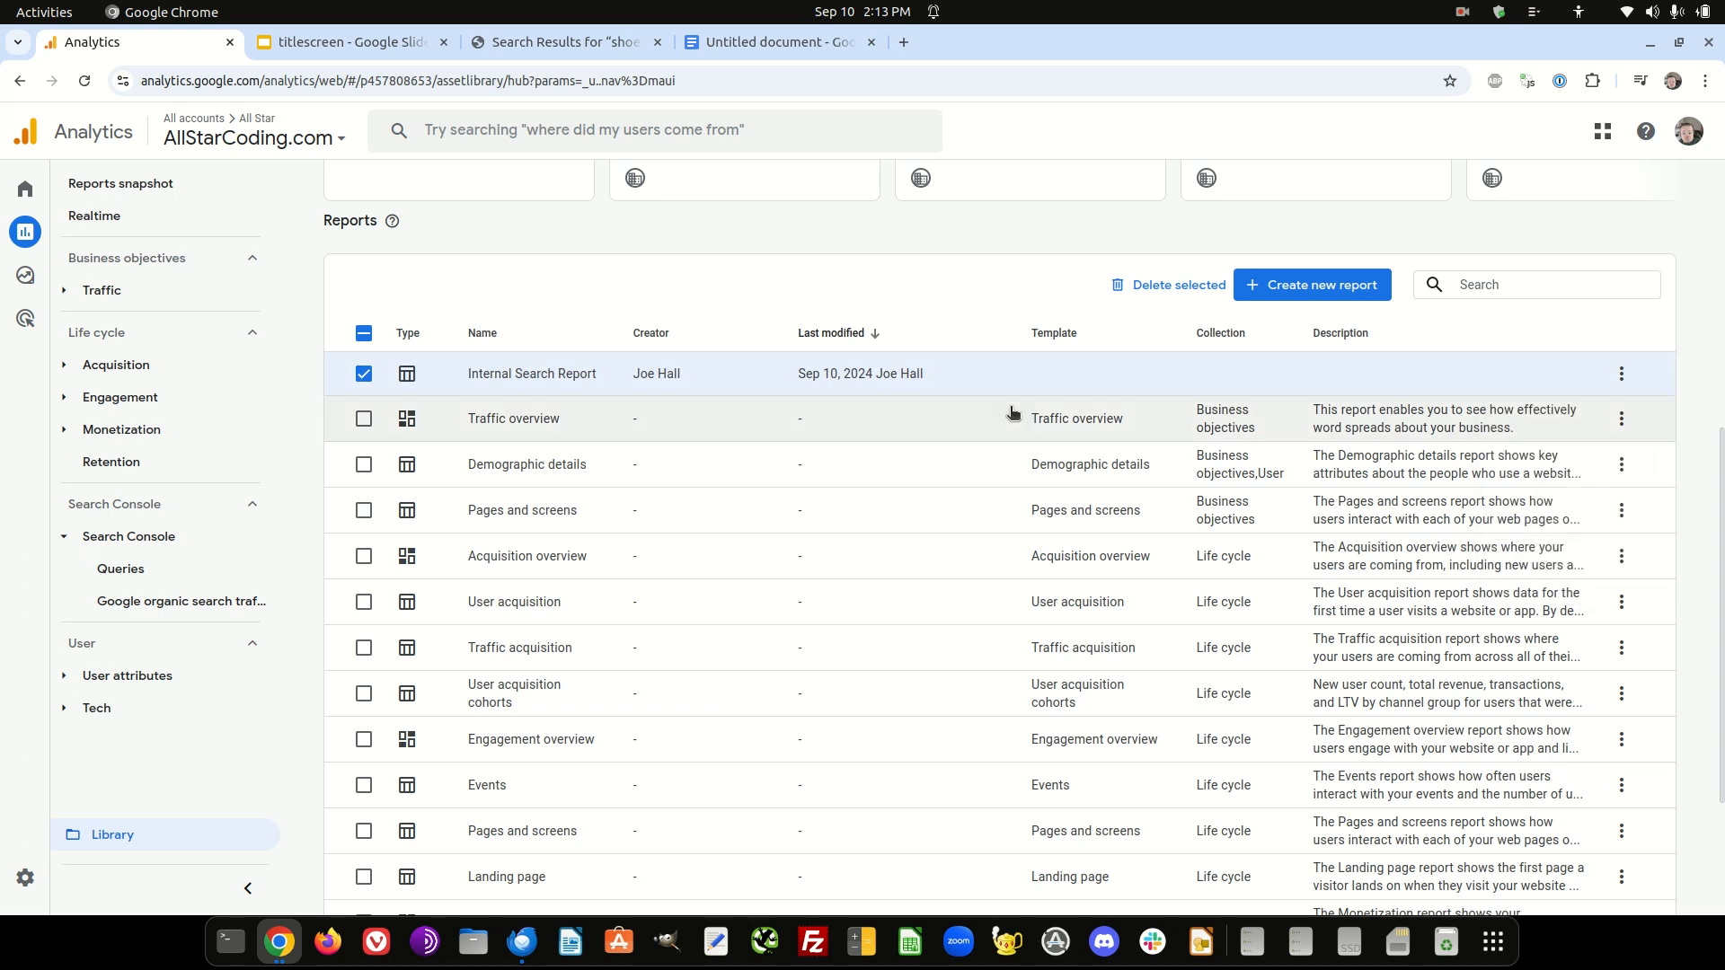
{"action": "scroll", "coordinate": [1039, 404], "scroll_direction": "up", "scroll_amount": 3}
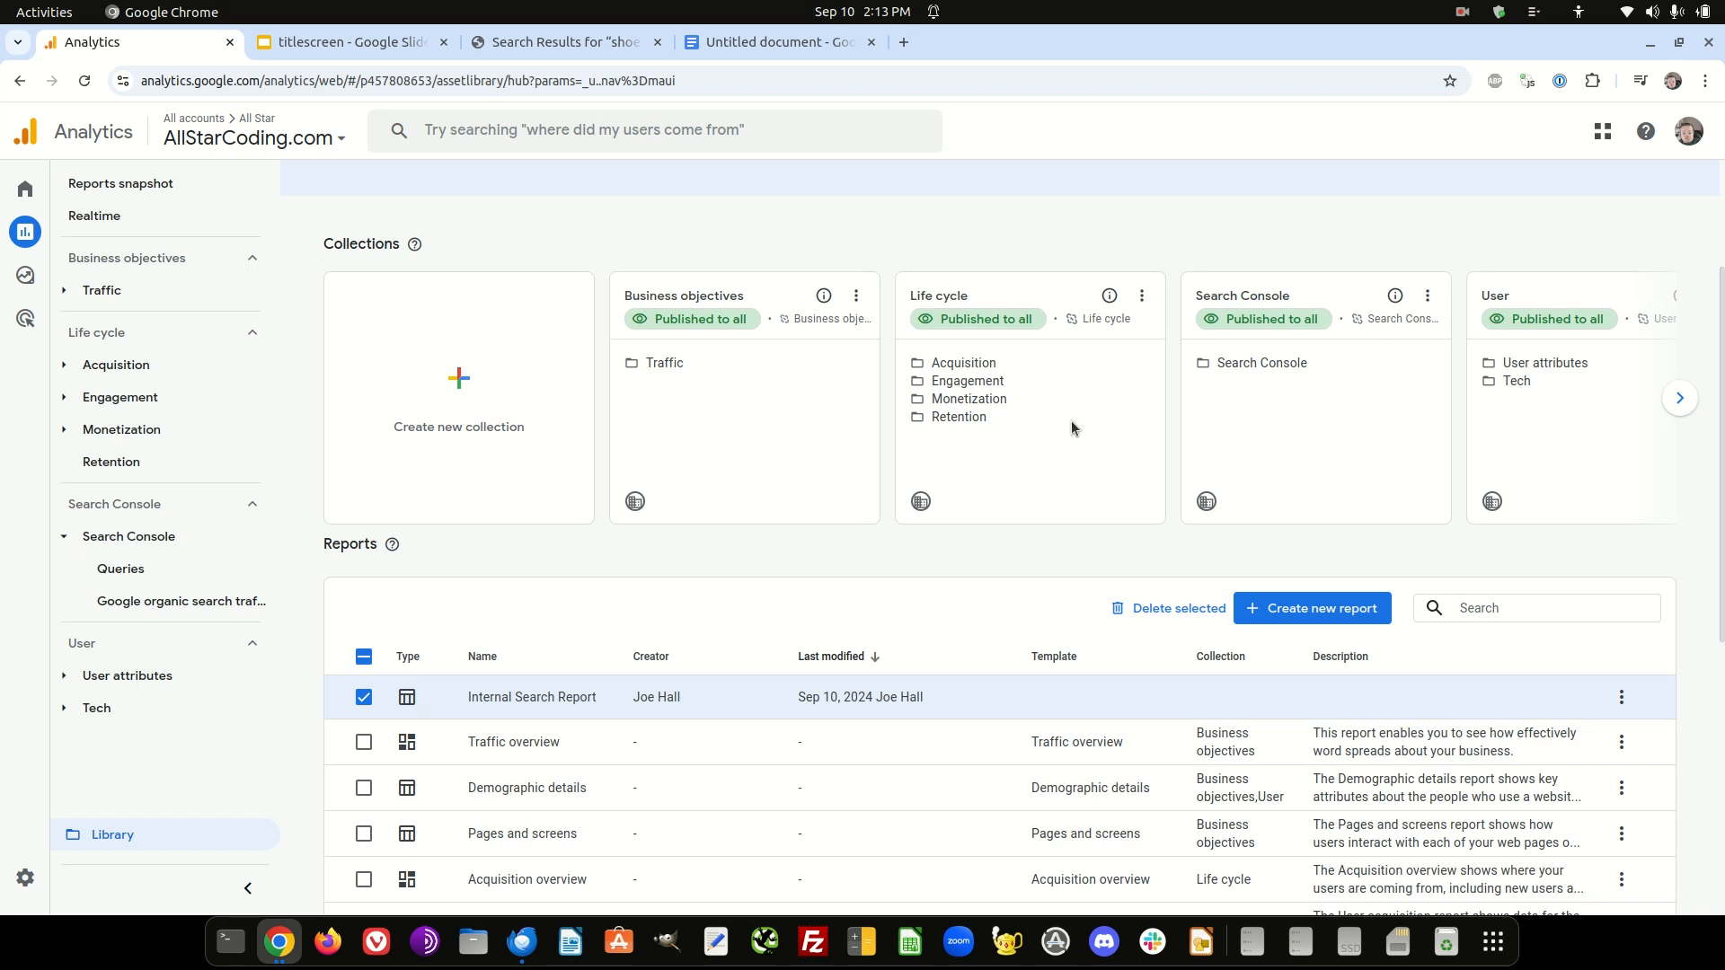
{"action": "scroll", "coordinate": [629, 566], "scroll_direction": "down", "scroll_amount": 2}
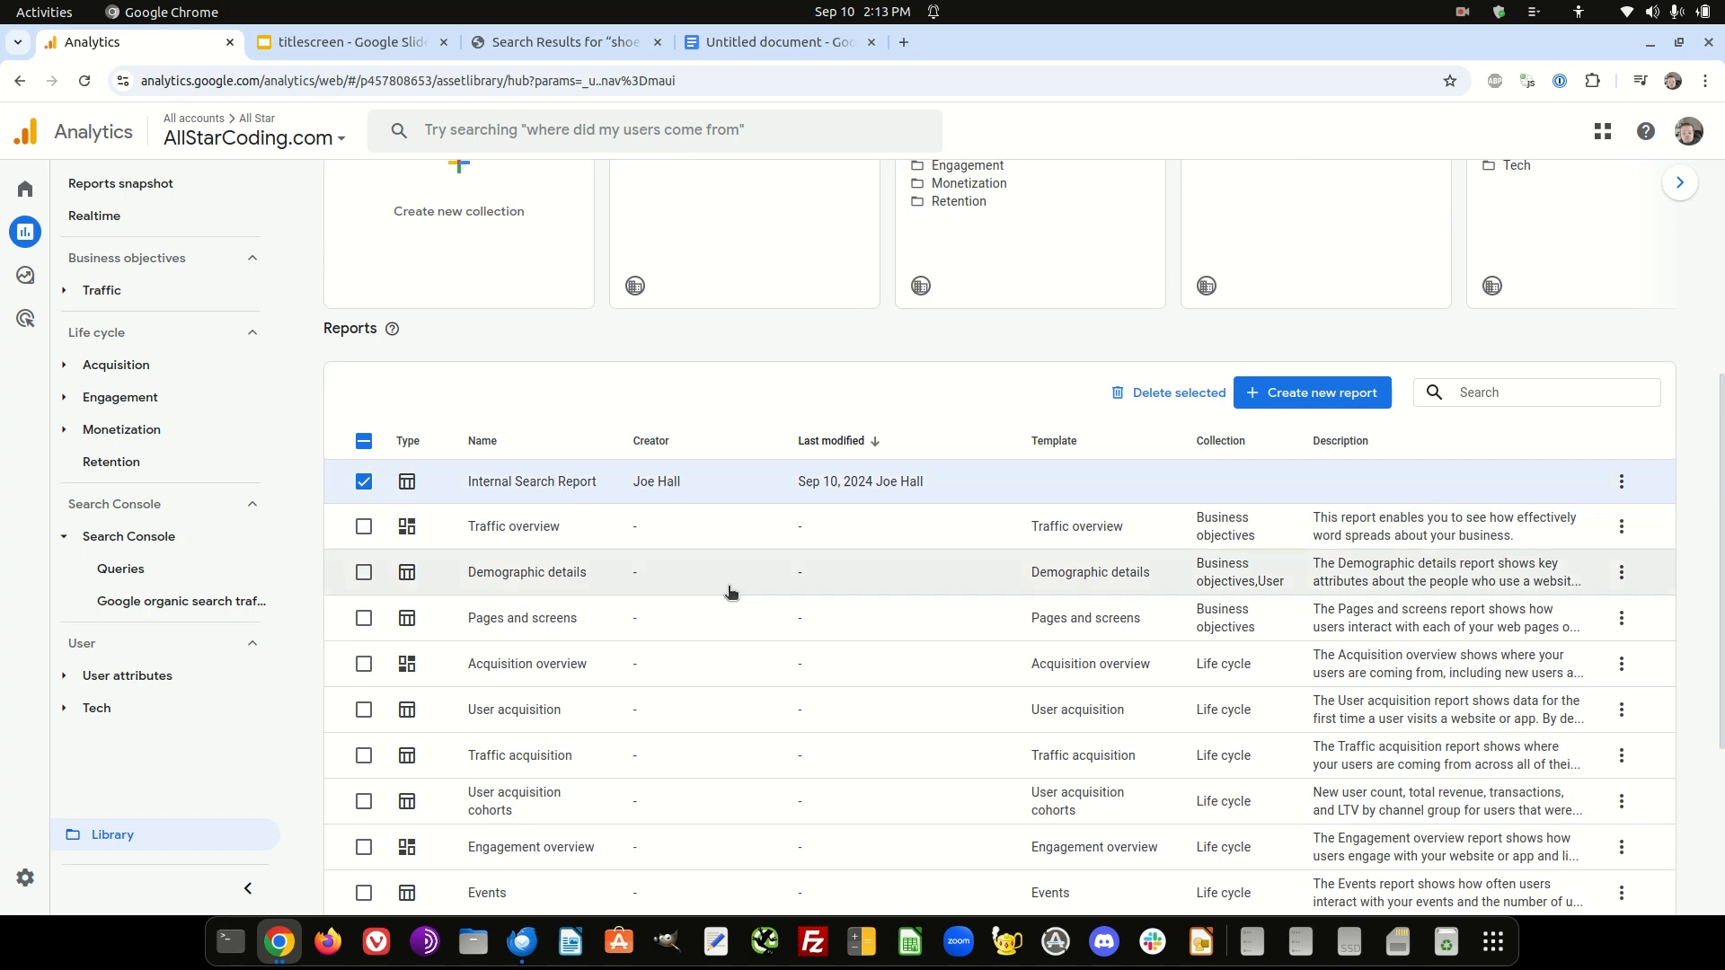
{"action": "scroll", "coordinate": [679, 560], "scroll_direction": "up", "scroll_amount": 4}
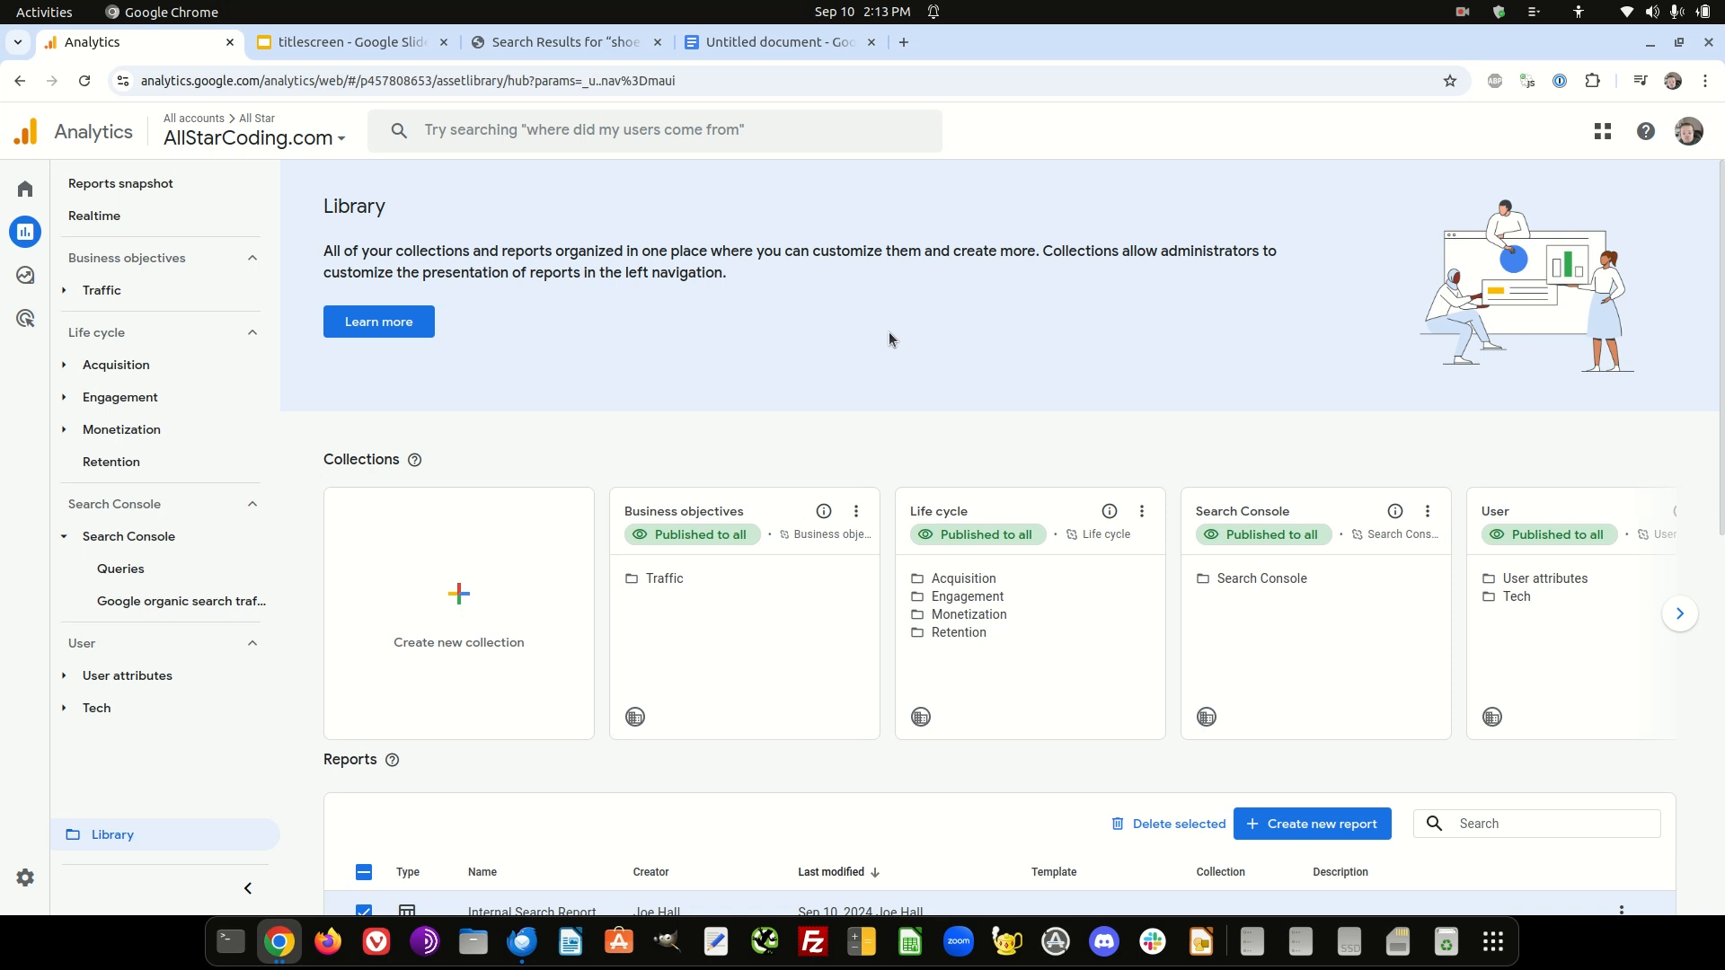
- Switch to the titlescreen presentation in Google Slides
{"action": "left_click", "coordinate": [395, 44]}
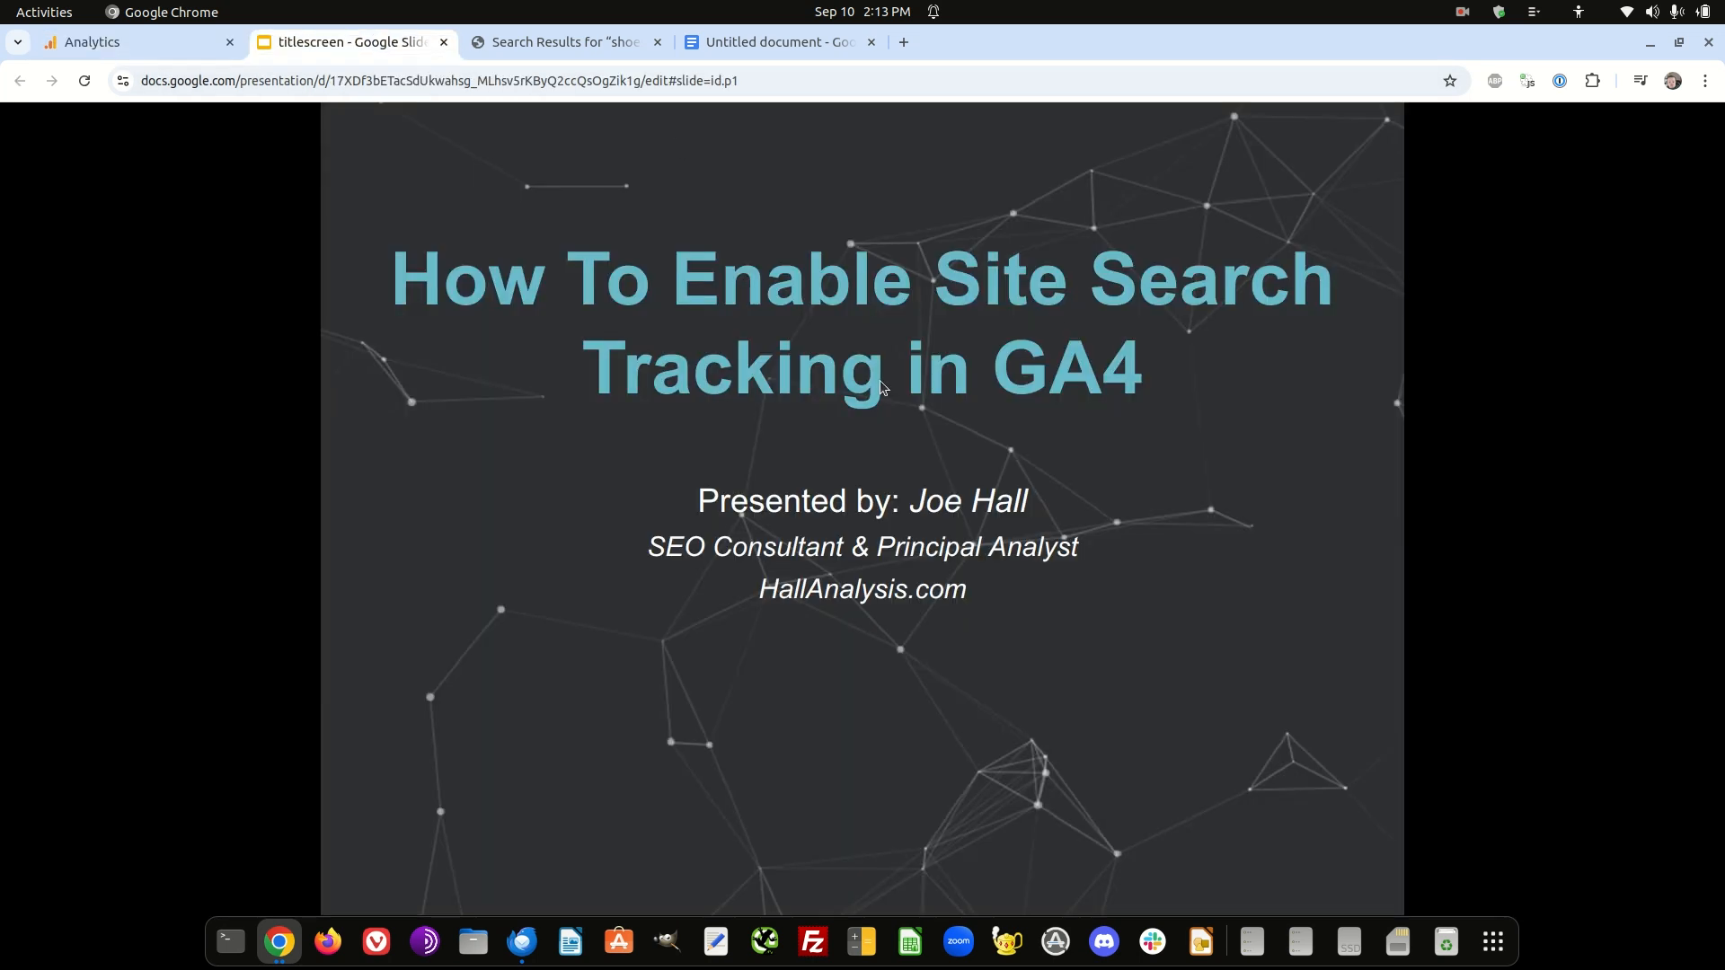